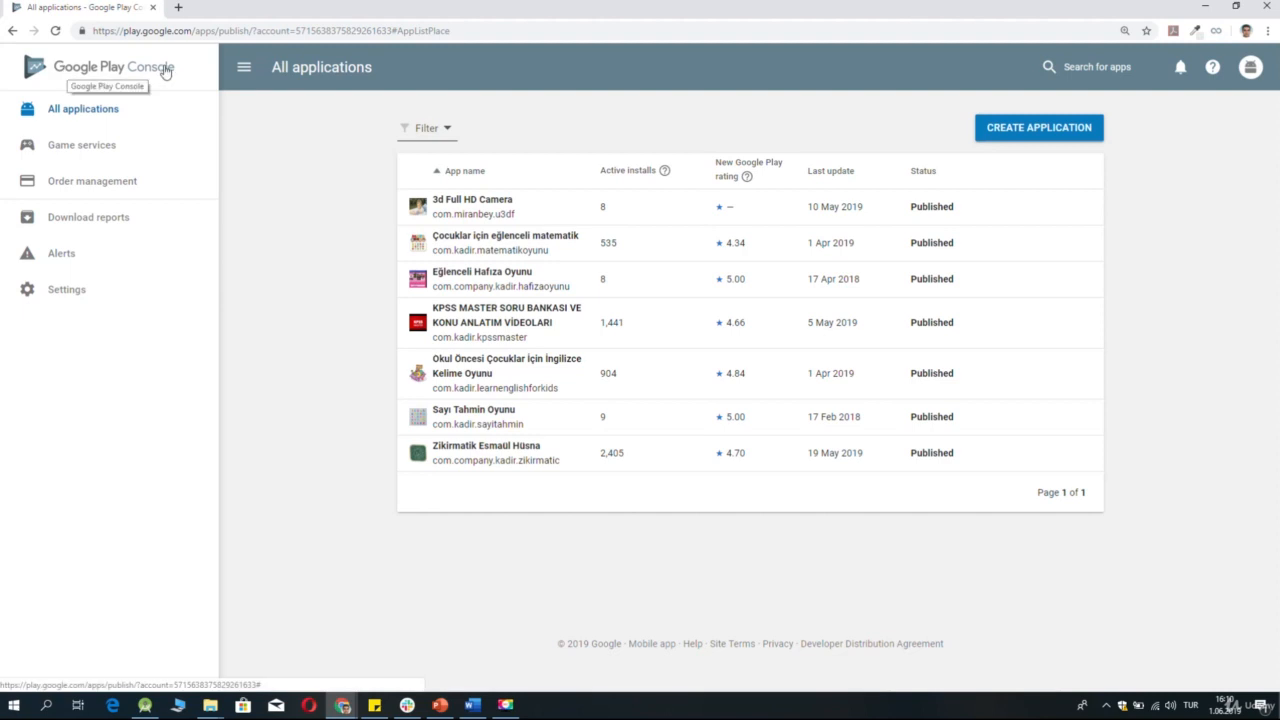
Create a new application titled "To Do List" with the default language English (United Kingdom).
left_click(1054, 134)
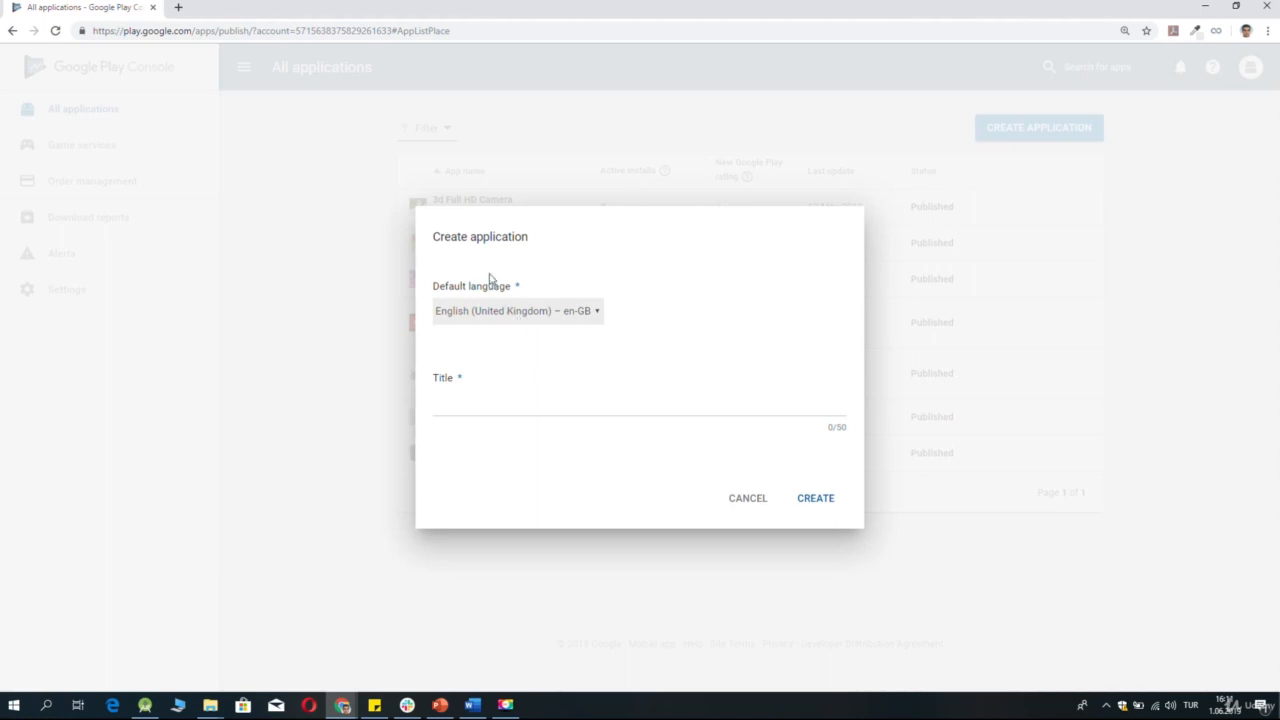
left_click(479, 406)
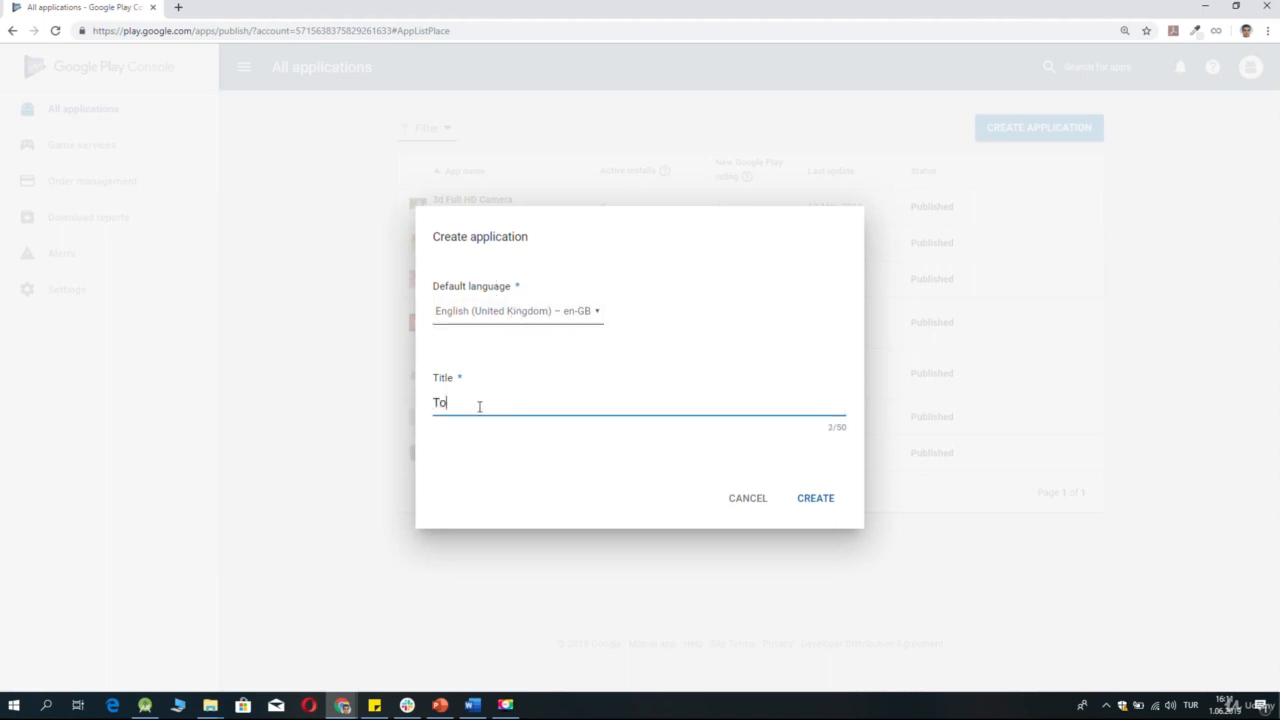
type("To do")
key("BackSpace")
key("BackSpace")
type("is")
left_click(800, 505)
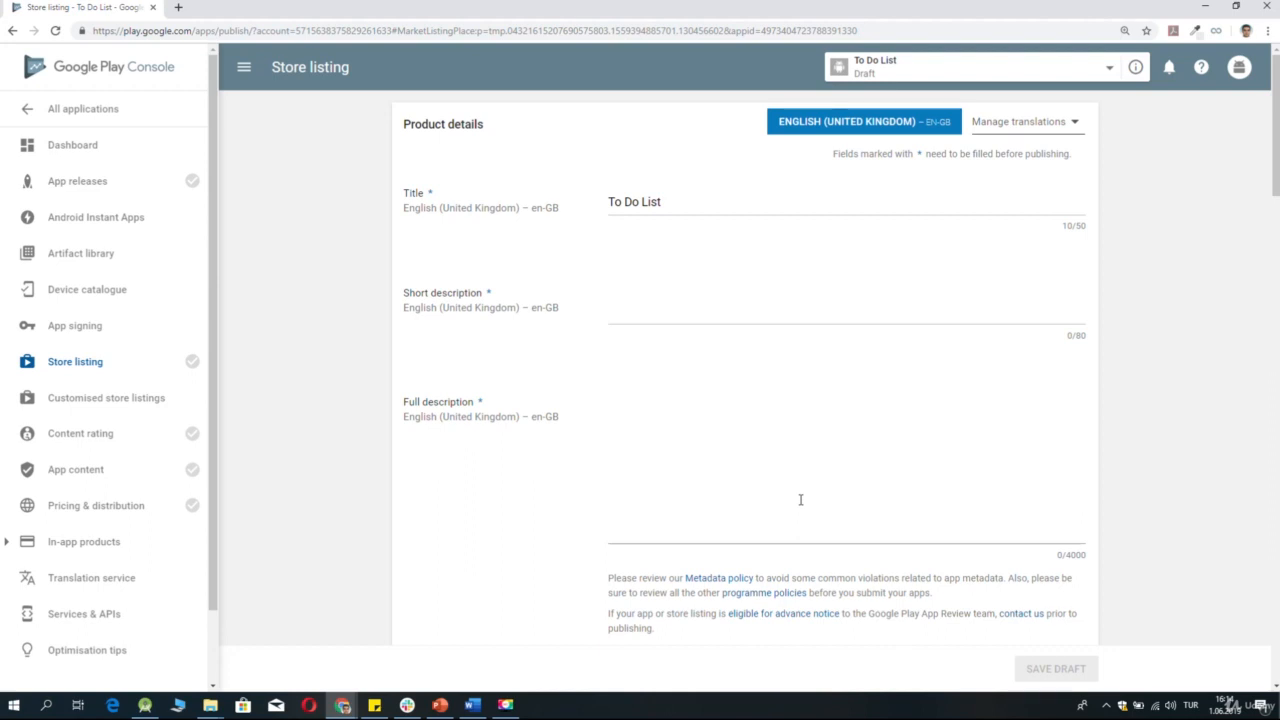
Enter "This is a simple to do list application." as the short description in the store listing.
left_click(629, 314)
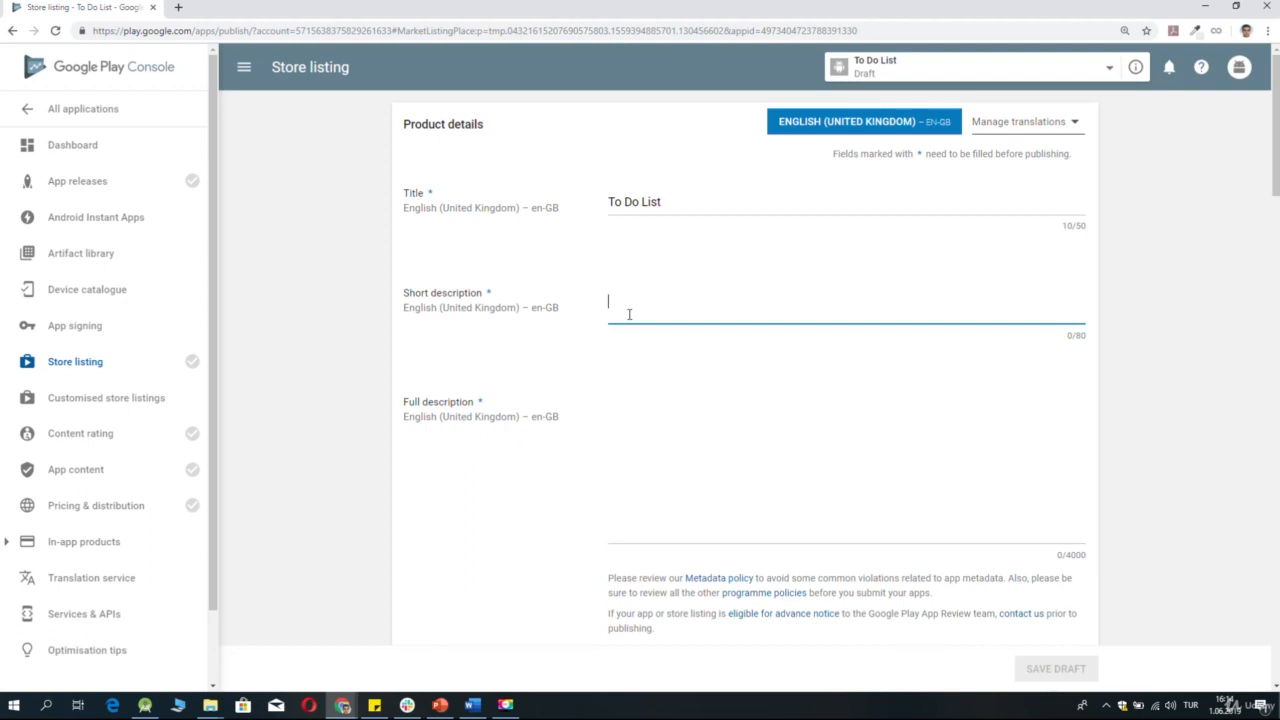
type("This ")
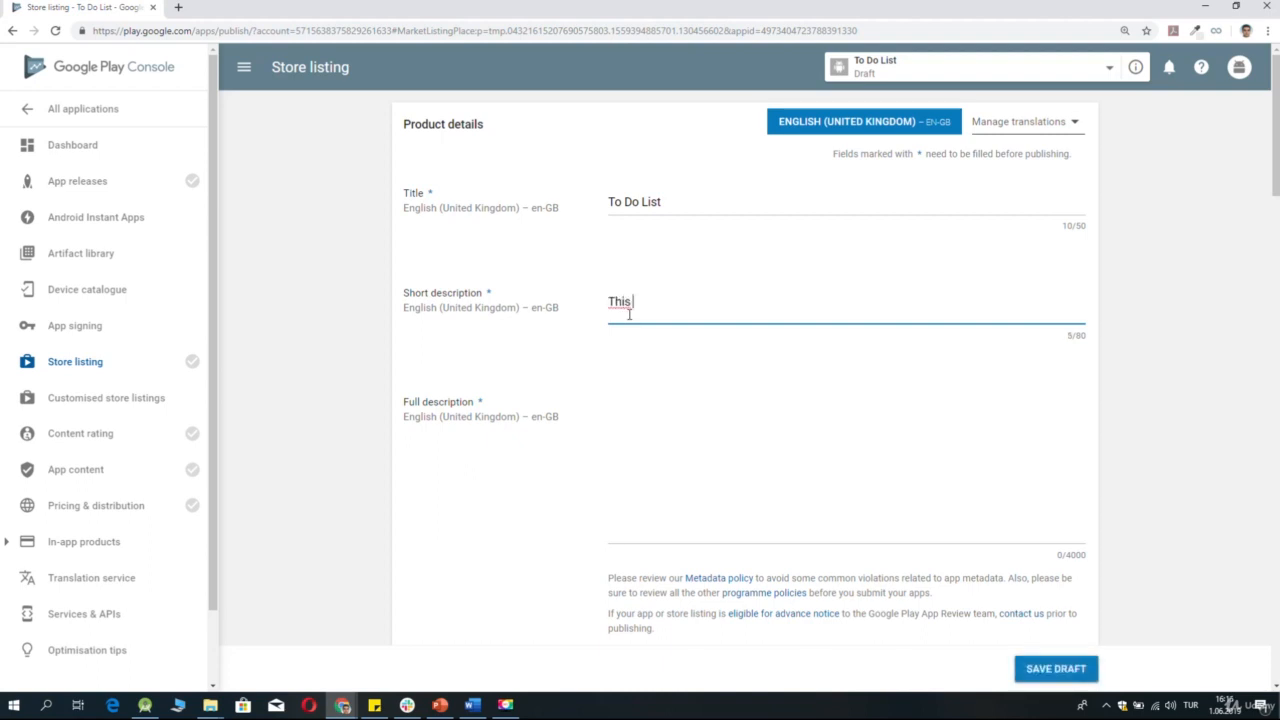
type("is a simple")
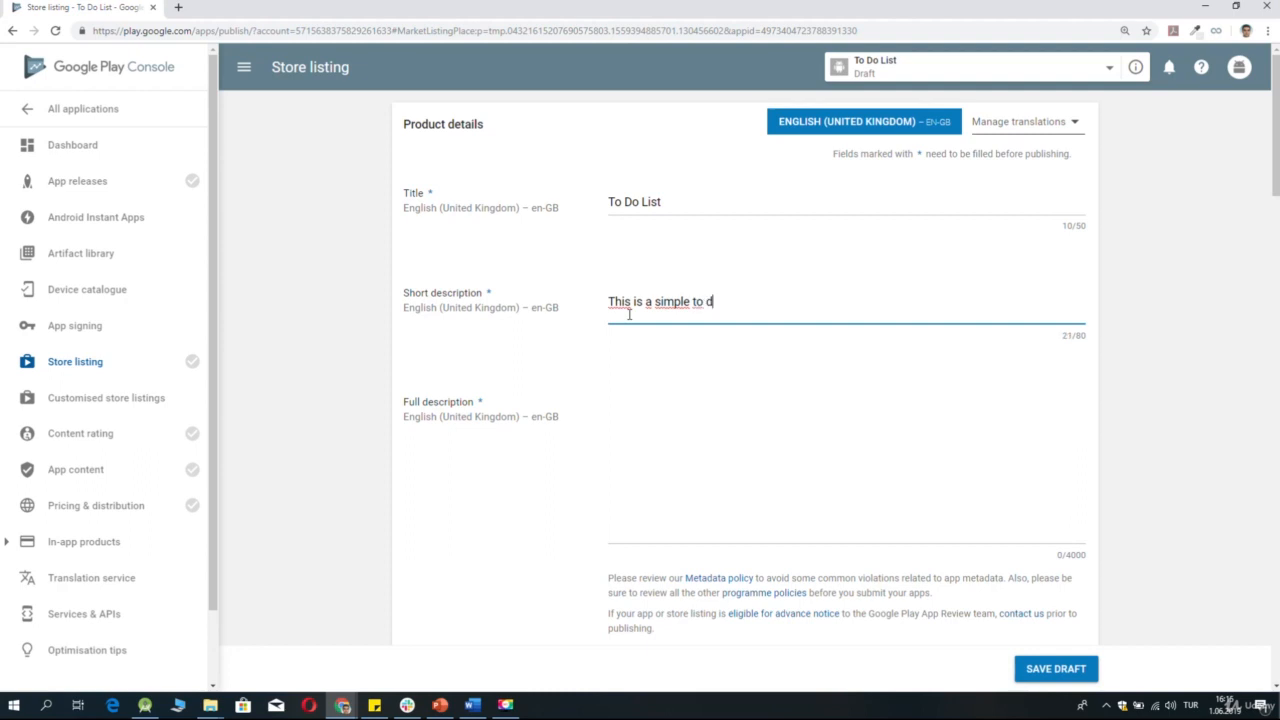
type("to do list application.")
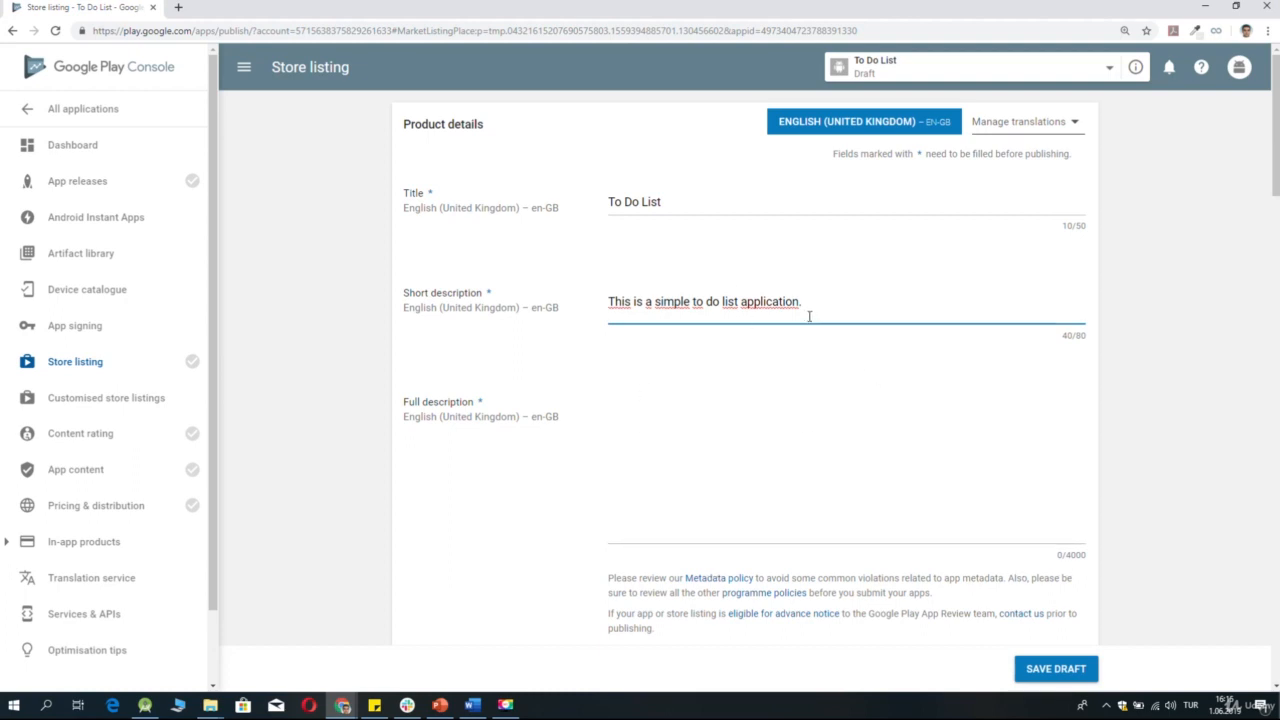
Copy the short description text into the full description of the store listing.
left_click_drag(806, 302, 591, 297)
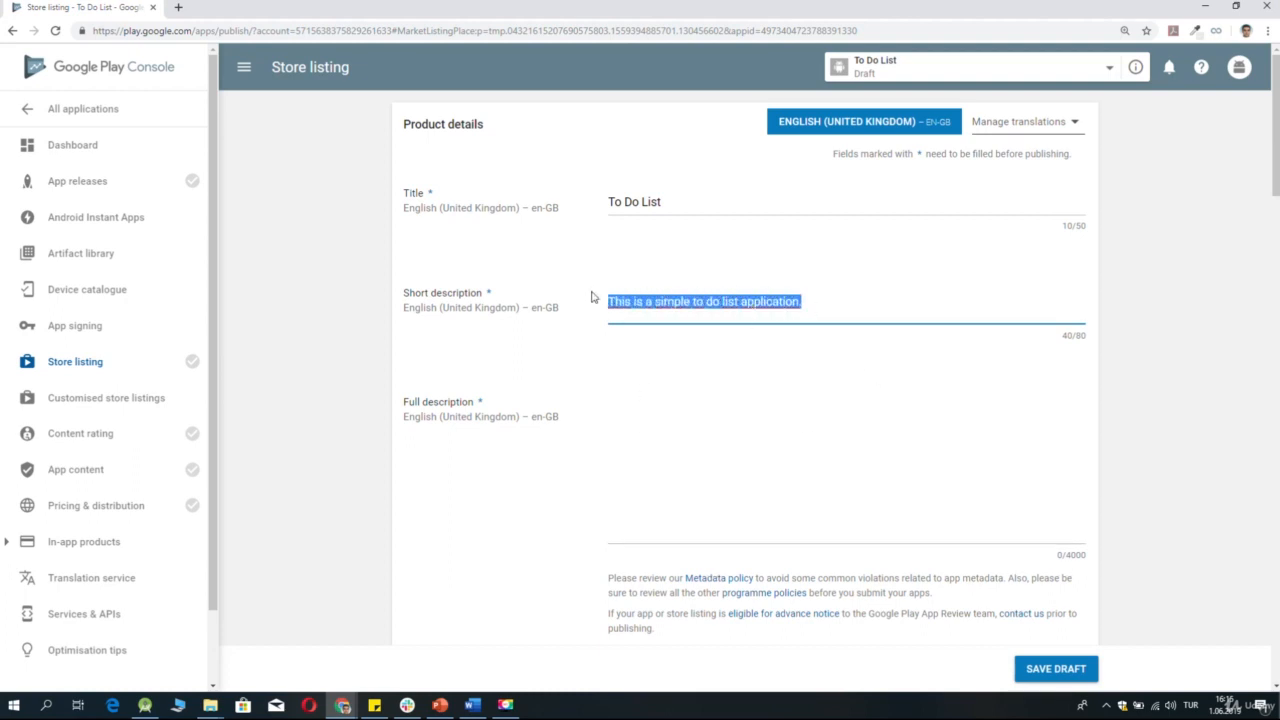
key("ctrl+c")
left_click(636, 408)
key("ctrl+v")
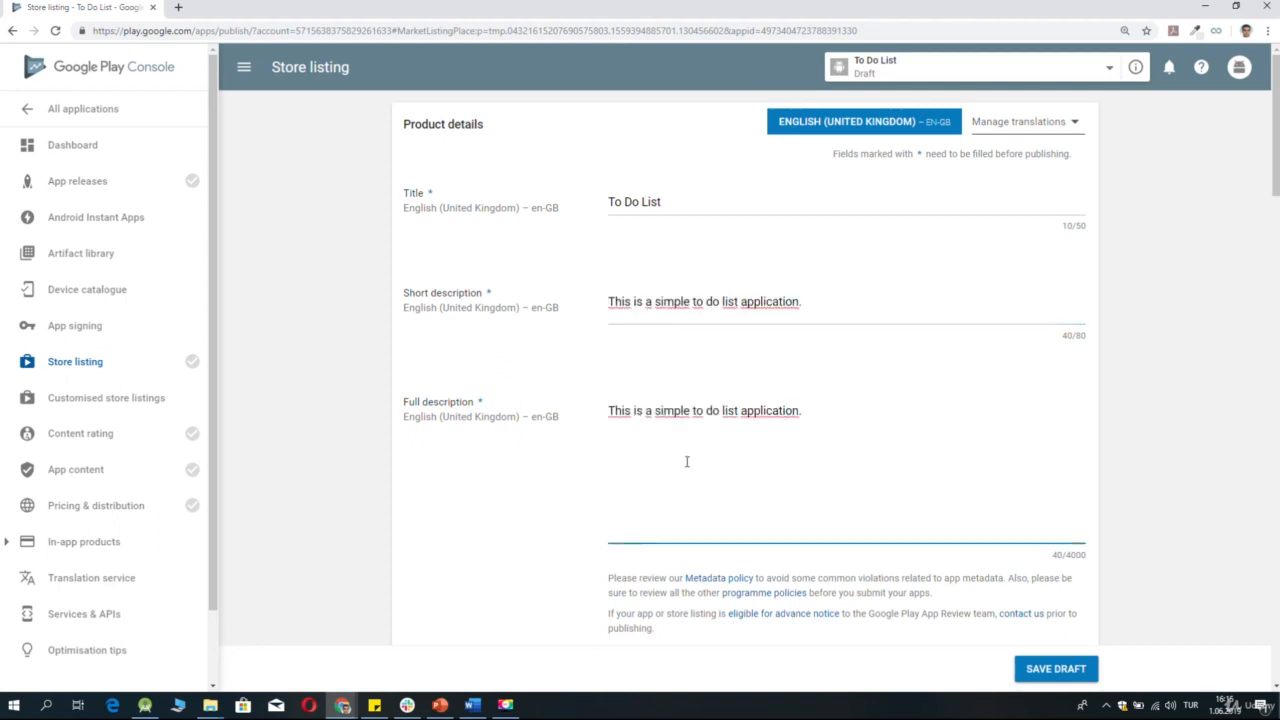
Upload 512x512.jpg from the İndirilenler folder as the hi-res icon in the graphic assets.
scroll(686, 461, "down", 1)
scroll(686, 461, "down", 3)
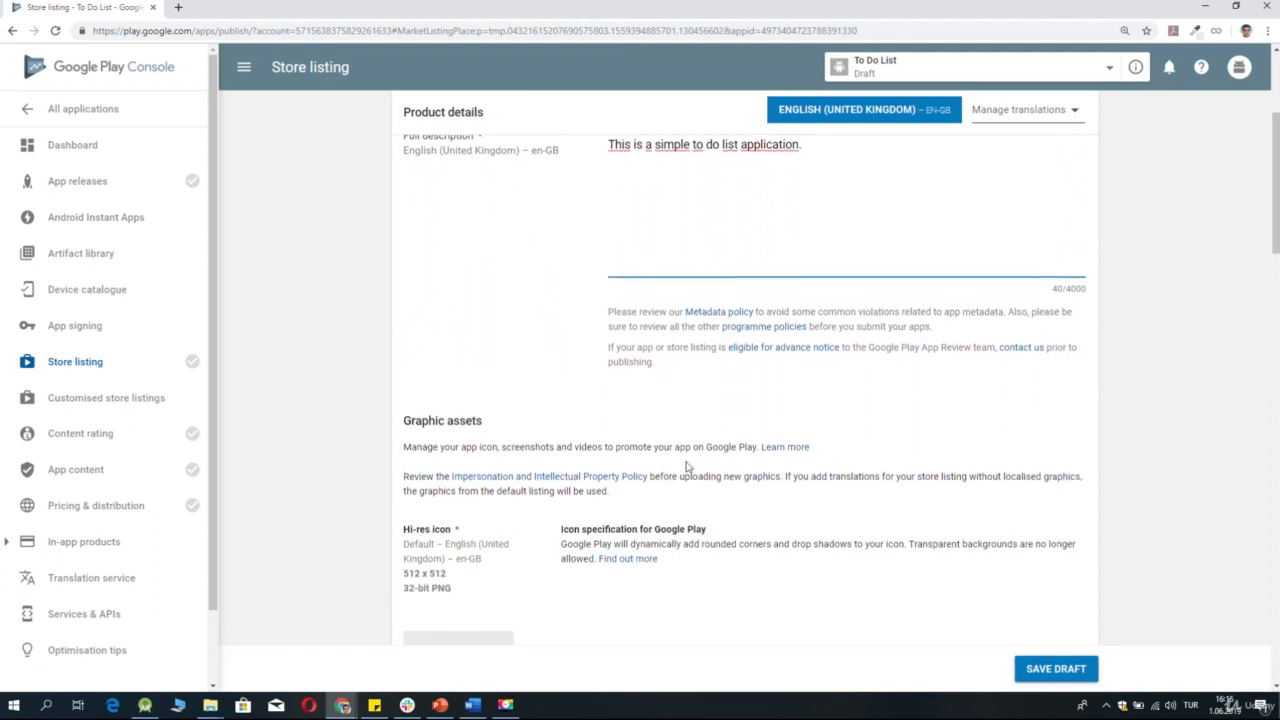
scroll(686, 465, "down", 1)
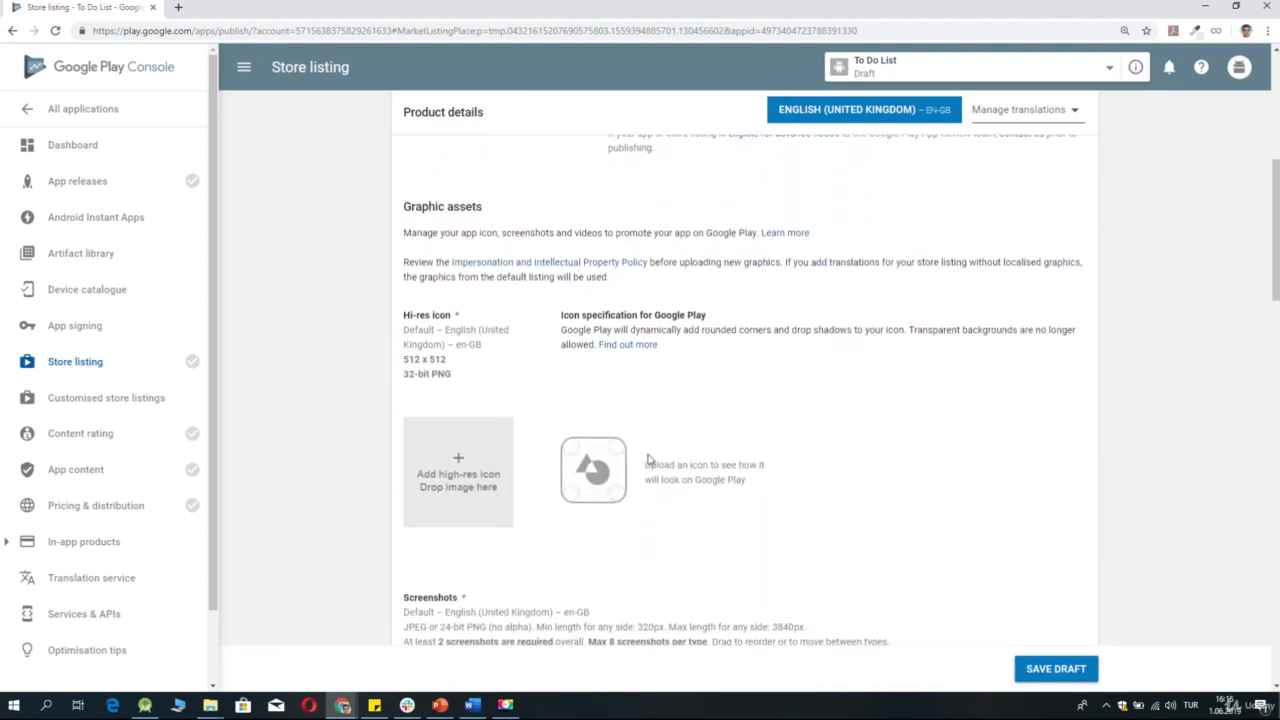
scroll(712, 425, "up", 1)
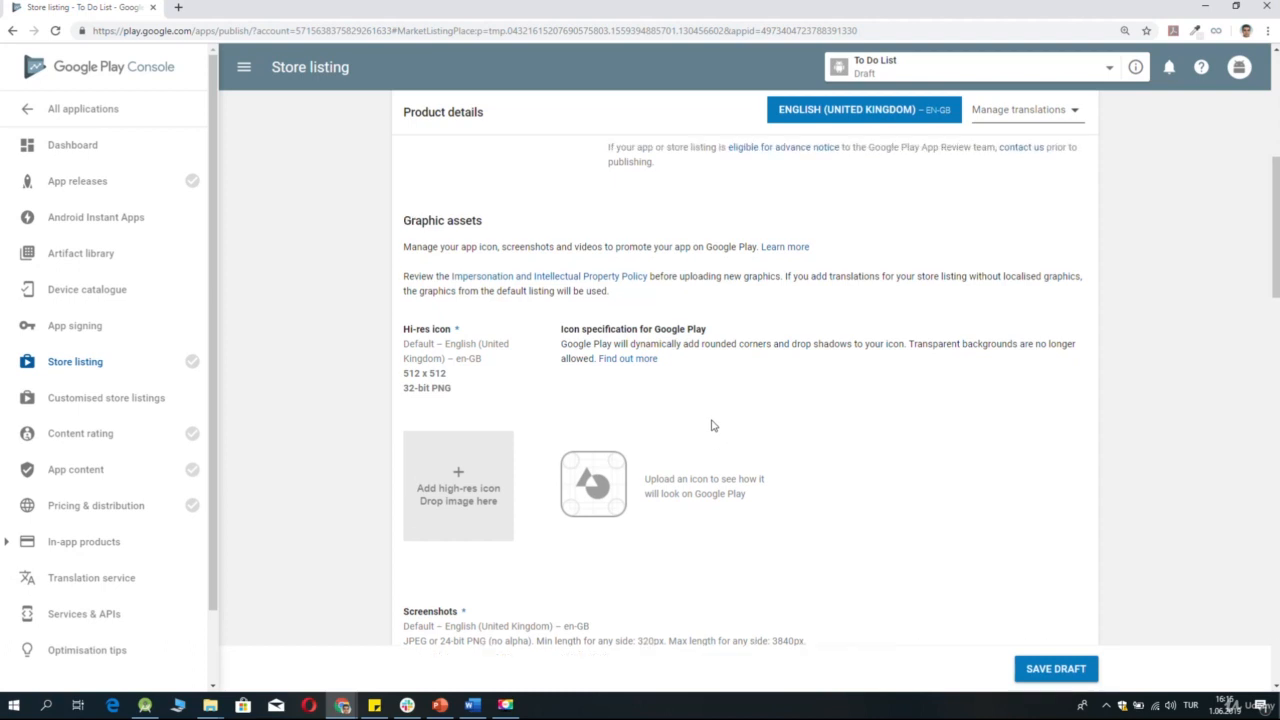
scroll(712, 425, "down", 1)
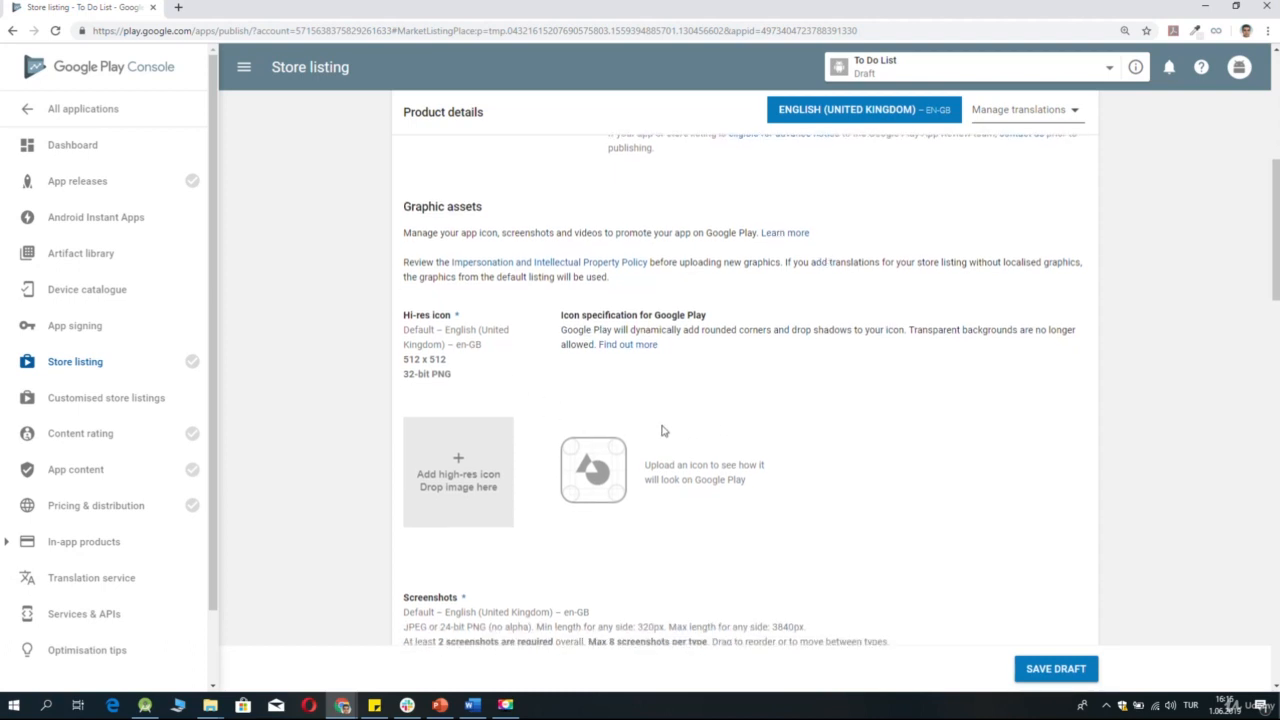
scroll(661, 430, "down", 4)
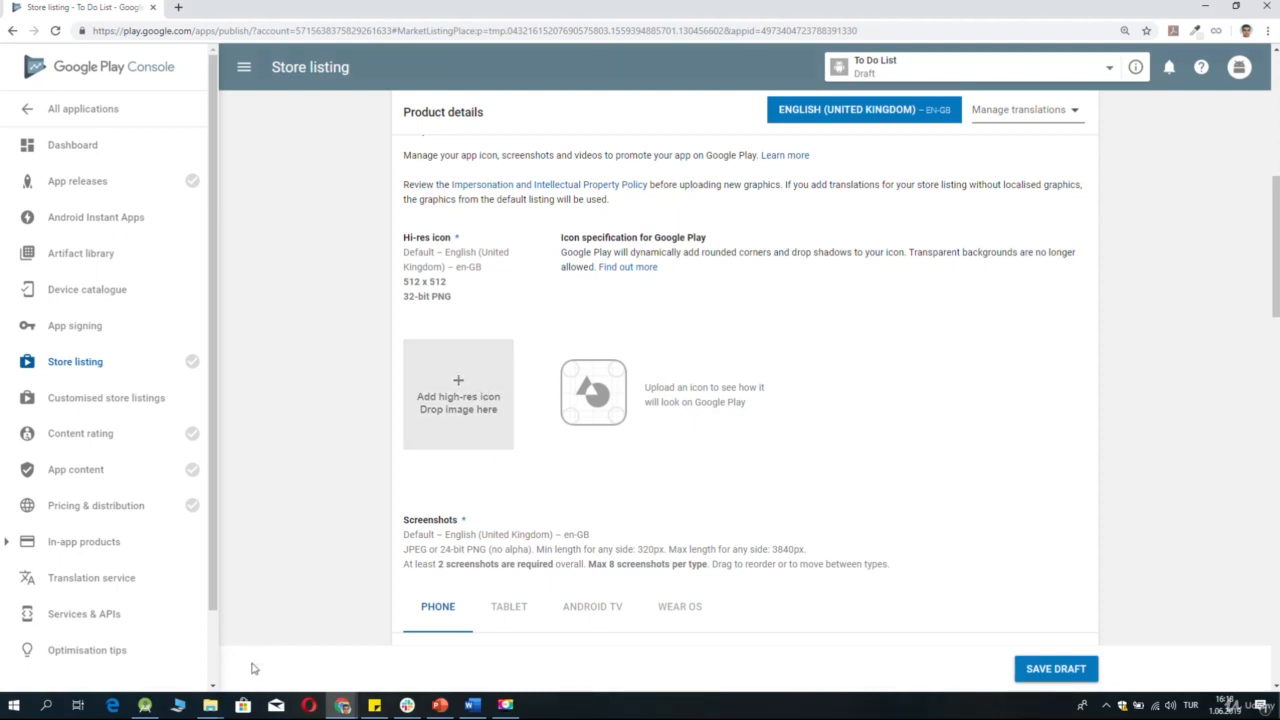
left_click(219, 708)
left_click(245, 645)
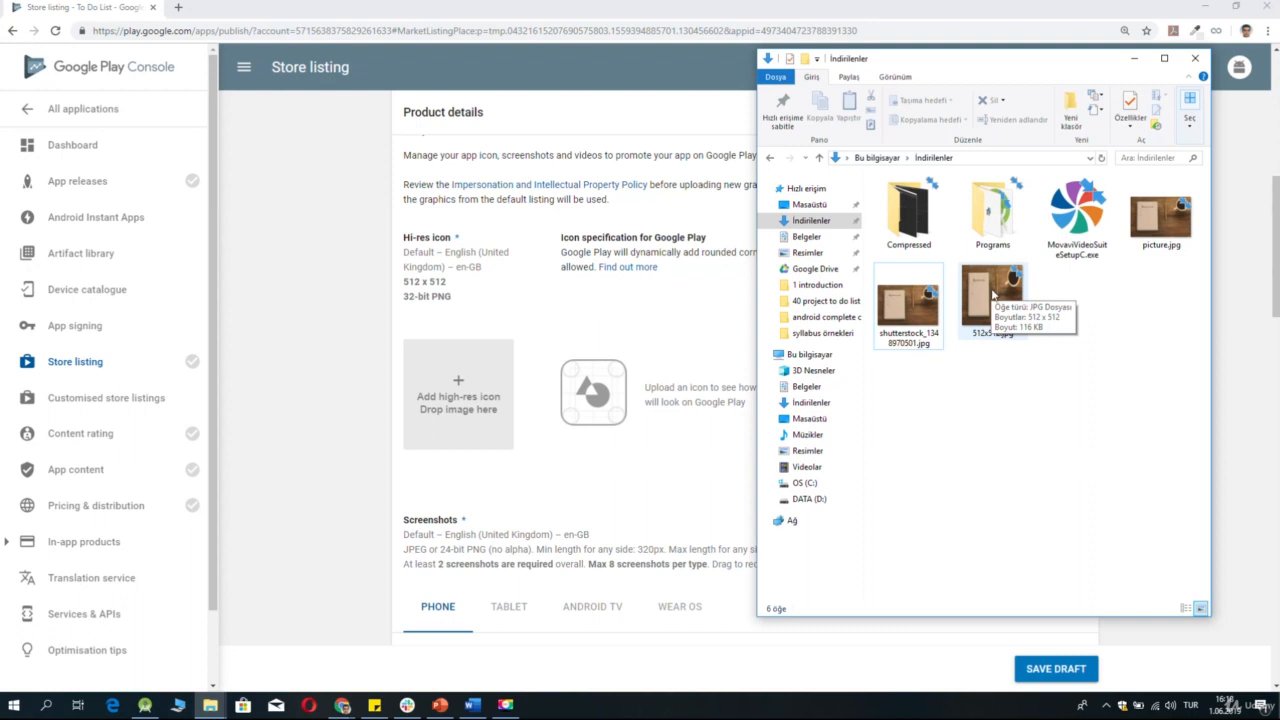
left_click_drag(993, 292, 498, 398)
left_click(498, 398)
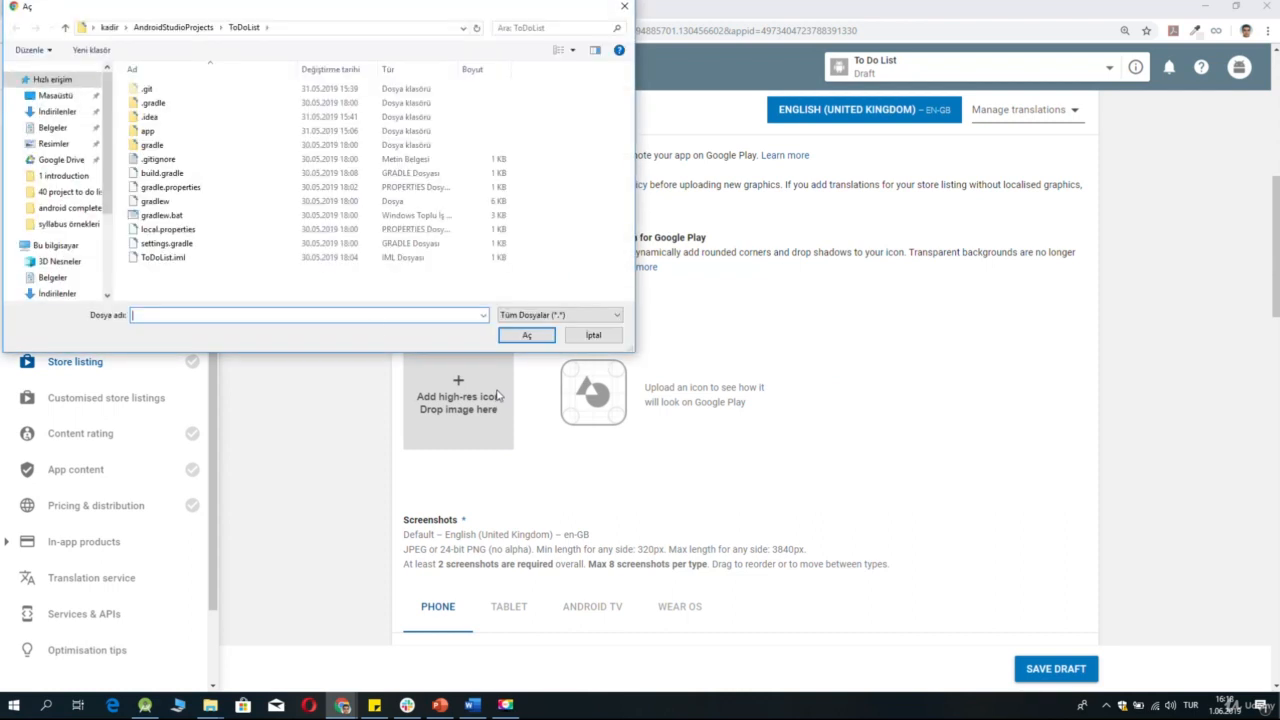
left_click(52, 113)
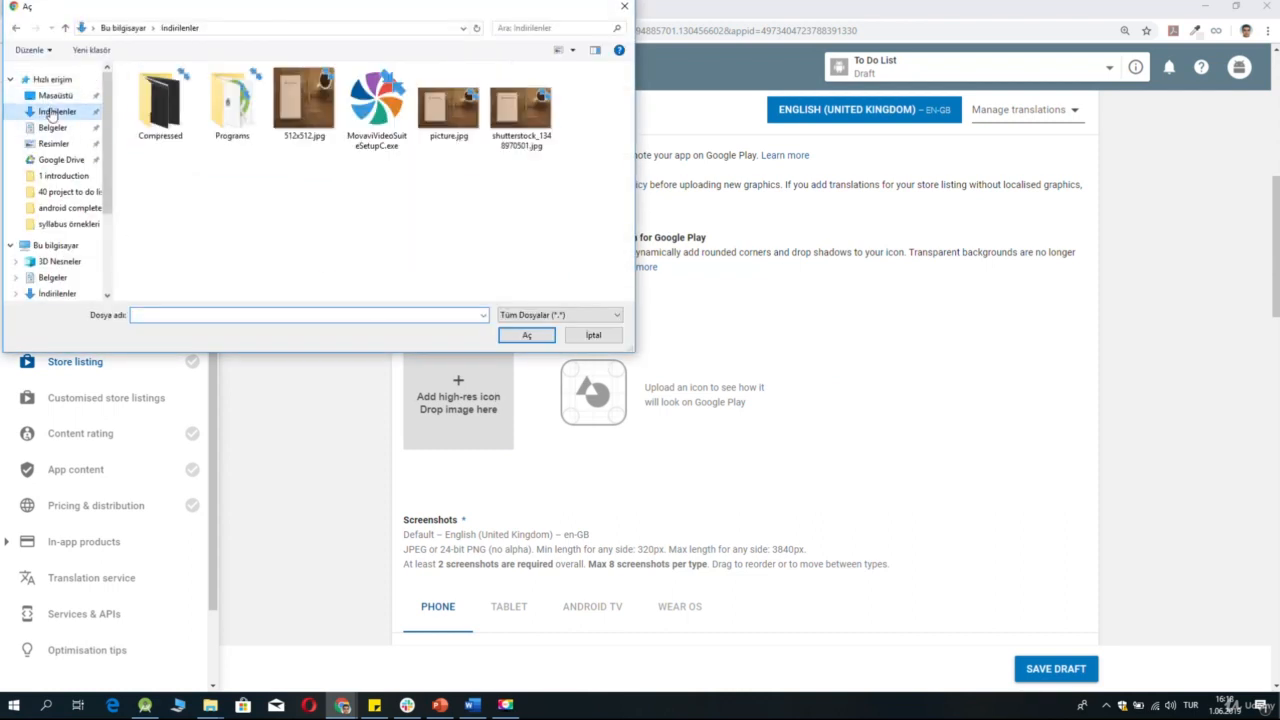
double_click(305, 105)
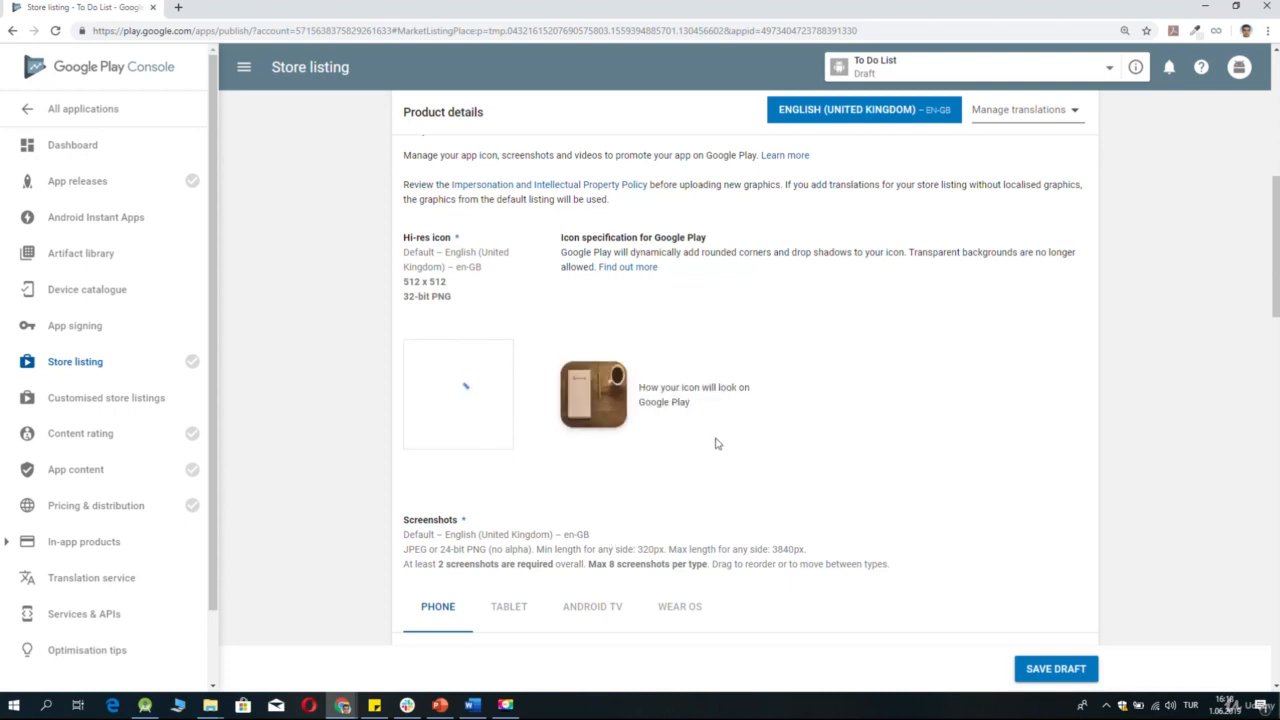
mouse_move(480, 327)
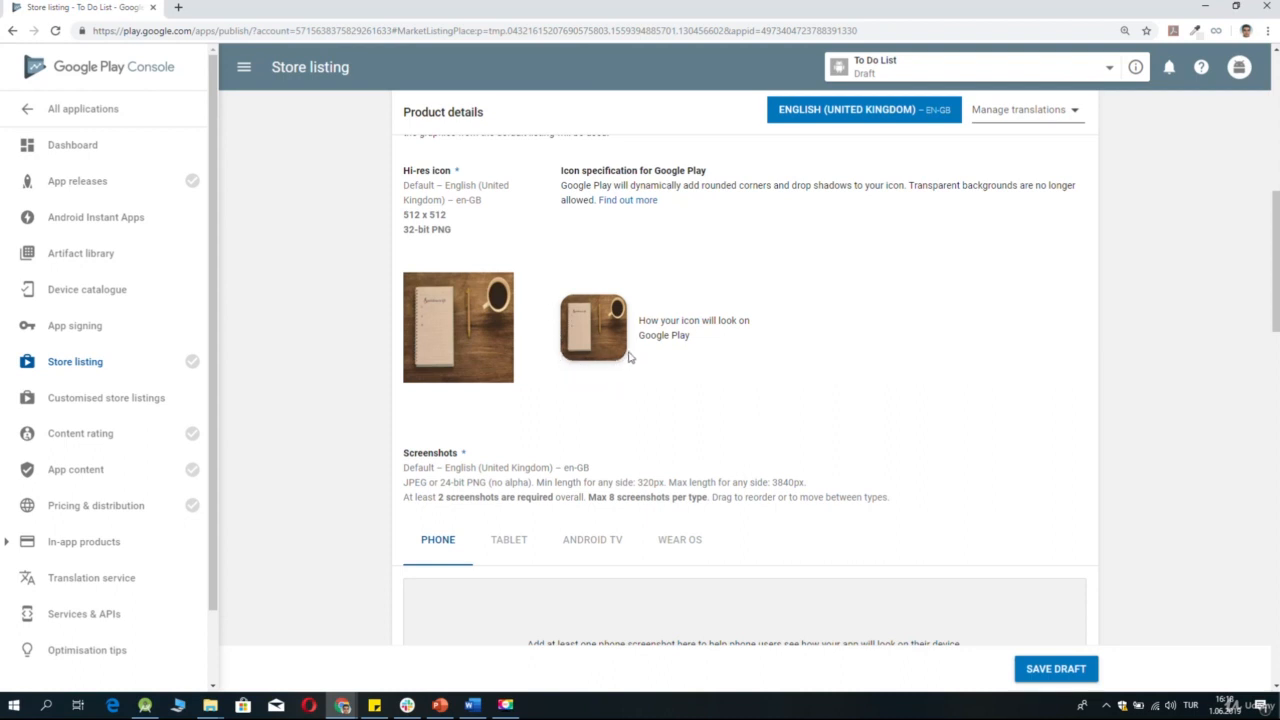
Upload screen shot.PNG and screen shot 2.PNG from the İndirilenler folder as the phone screenshots.
scroll(720, 312, "down", 3)
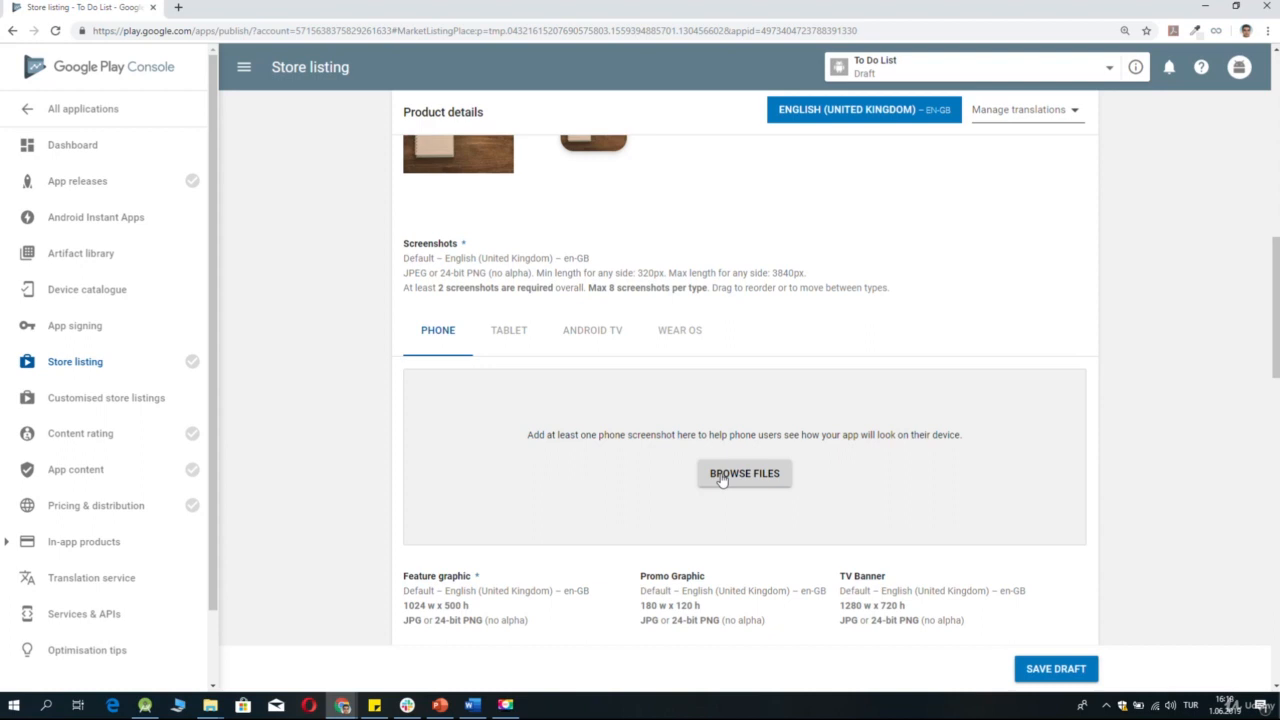
left_click(503, 339)
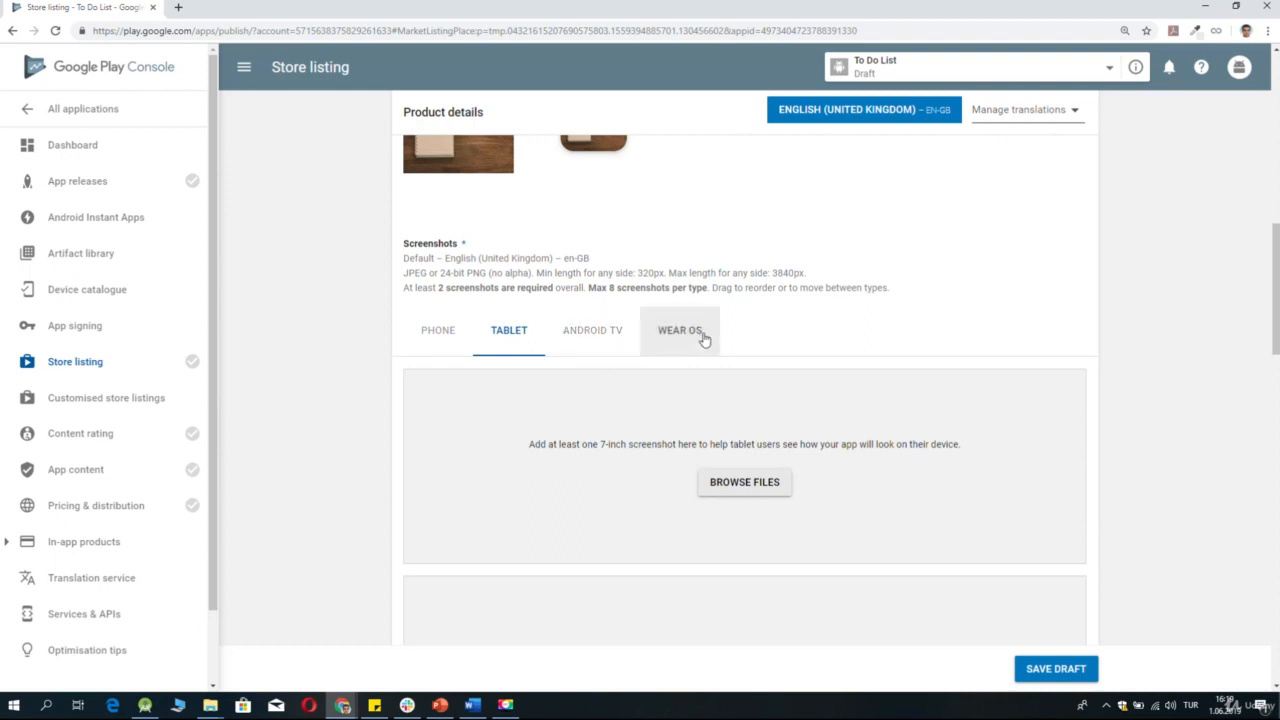
left_click(415, 332)
left_click(211, 706)
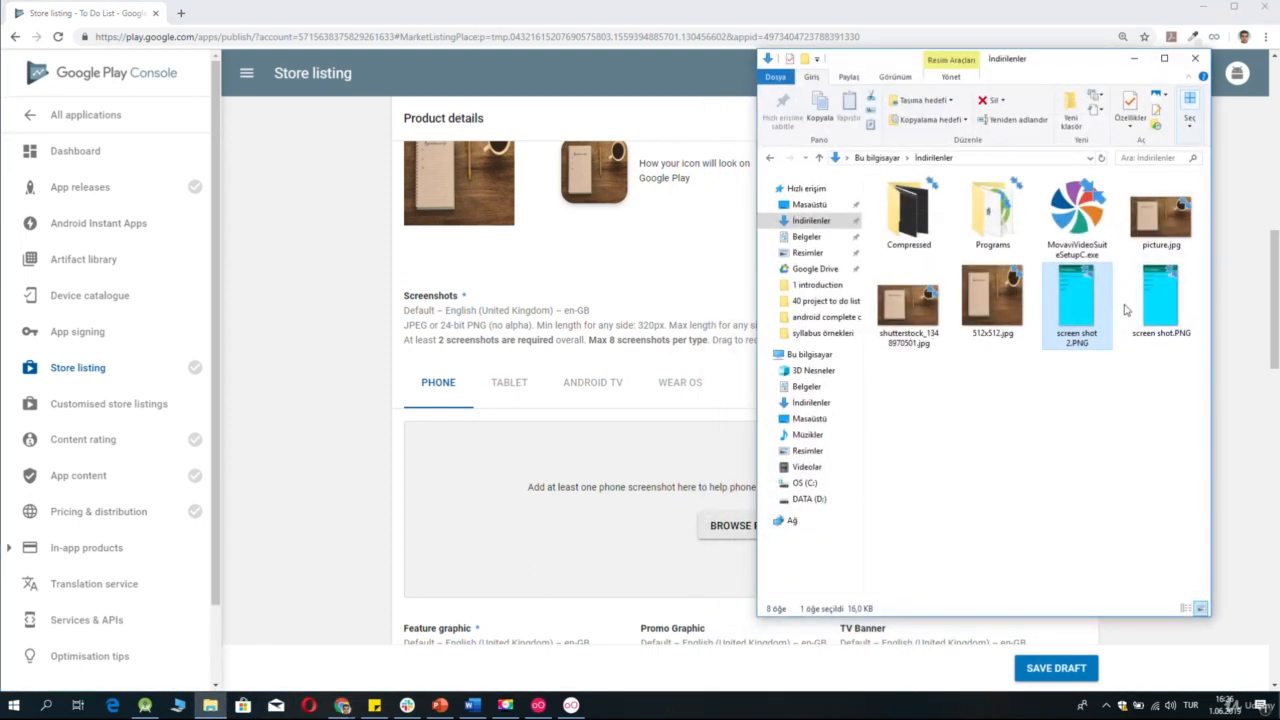
left_click(1125, 402)
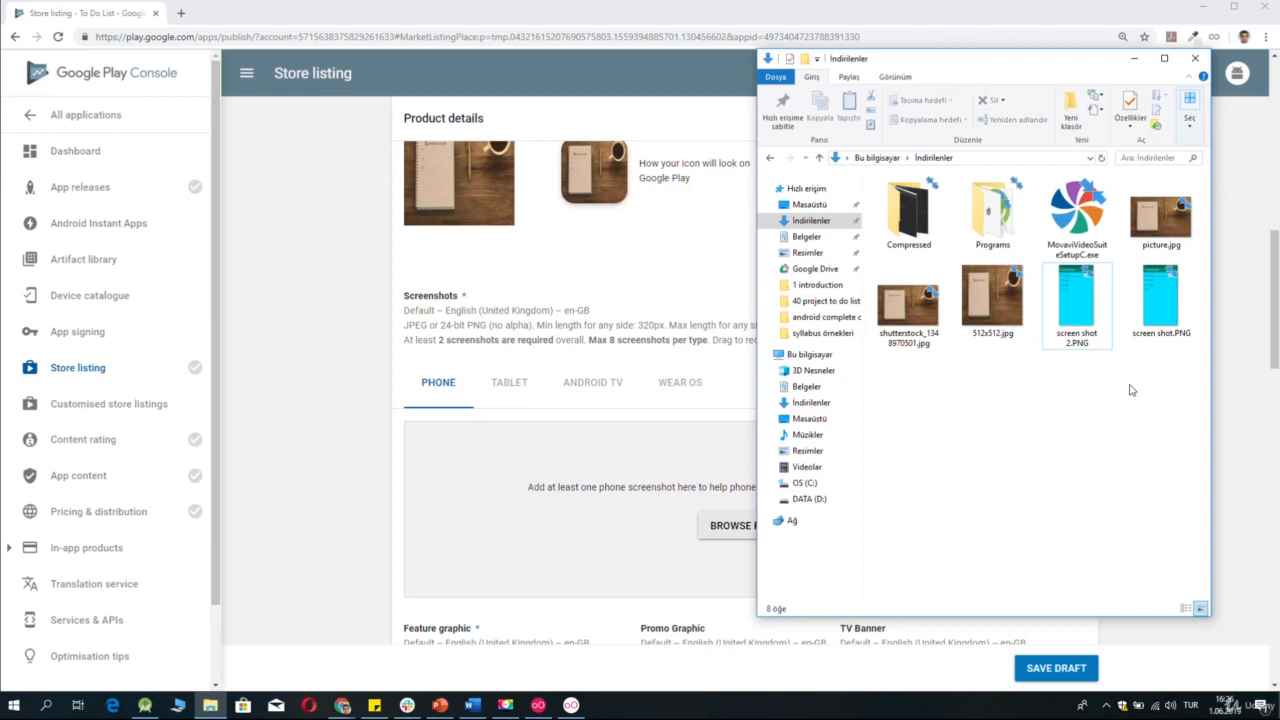
left_click(1236, 437)
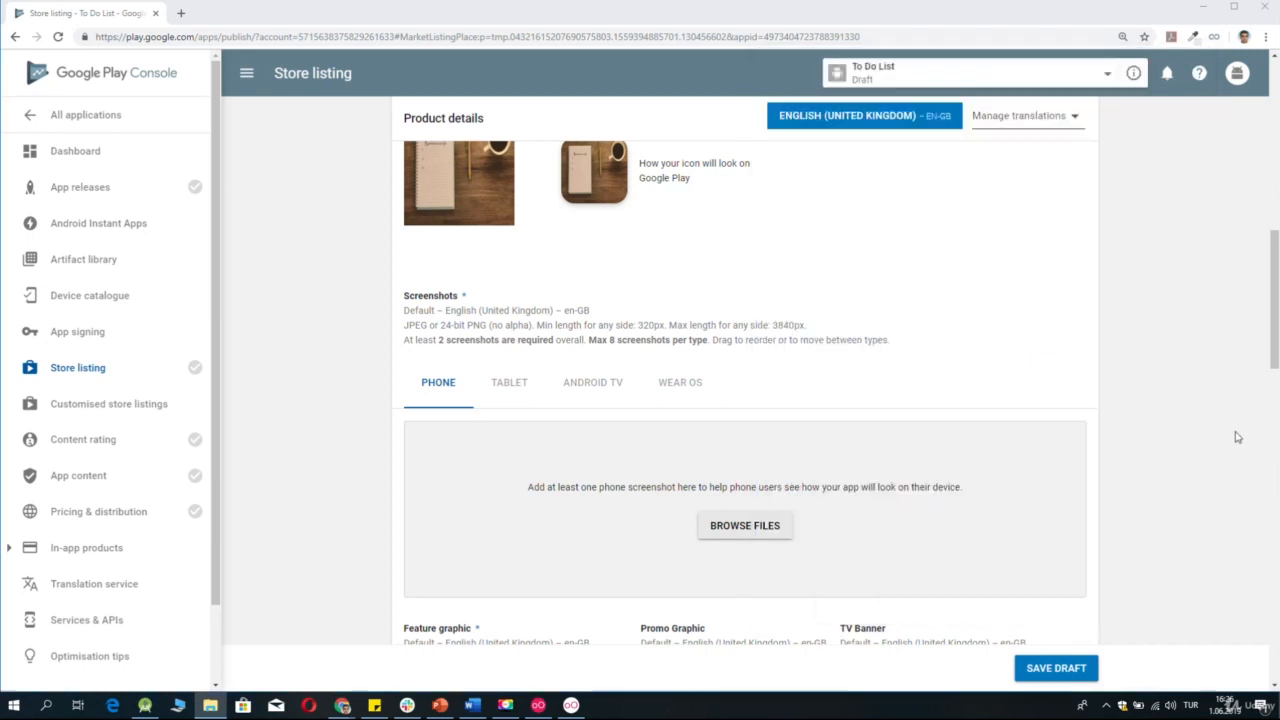
left_click(718, 530)
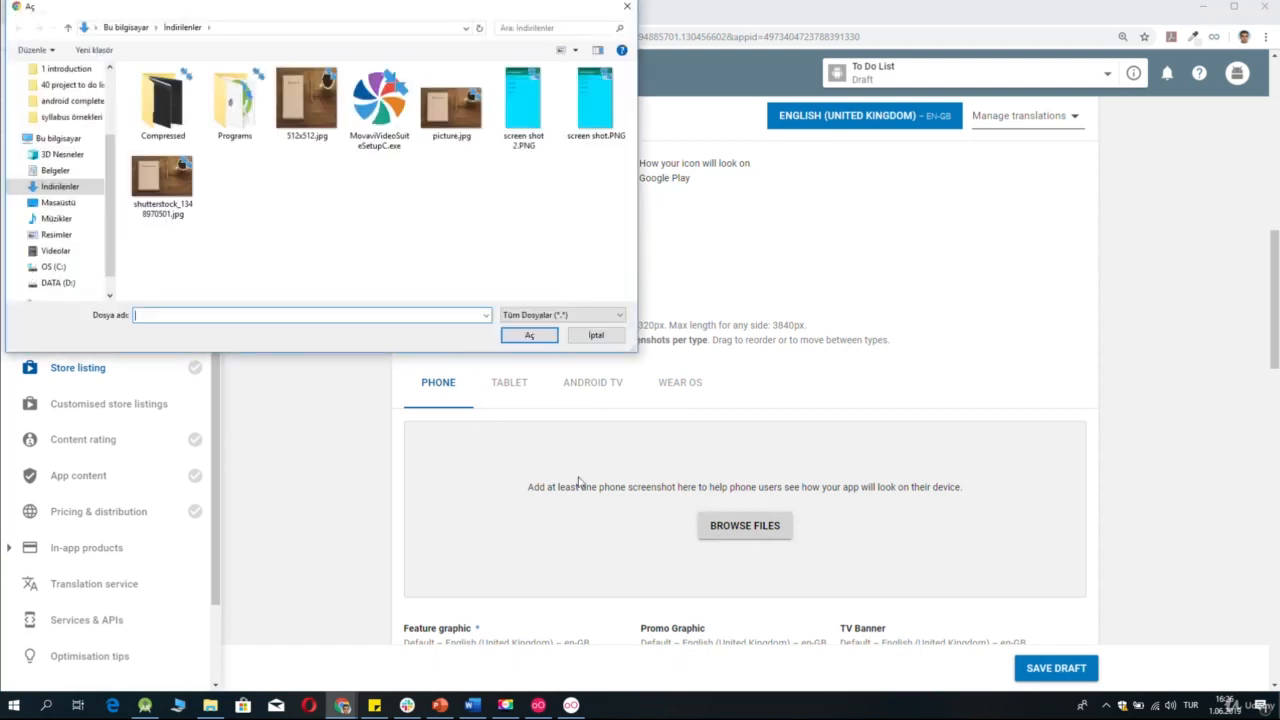
left_click_drag(593, 168, 526, 98)
left_click(527, 336)
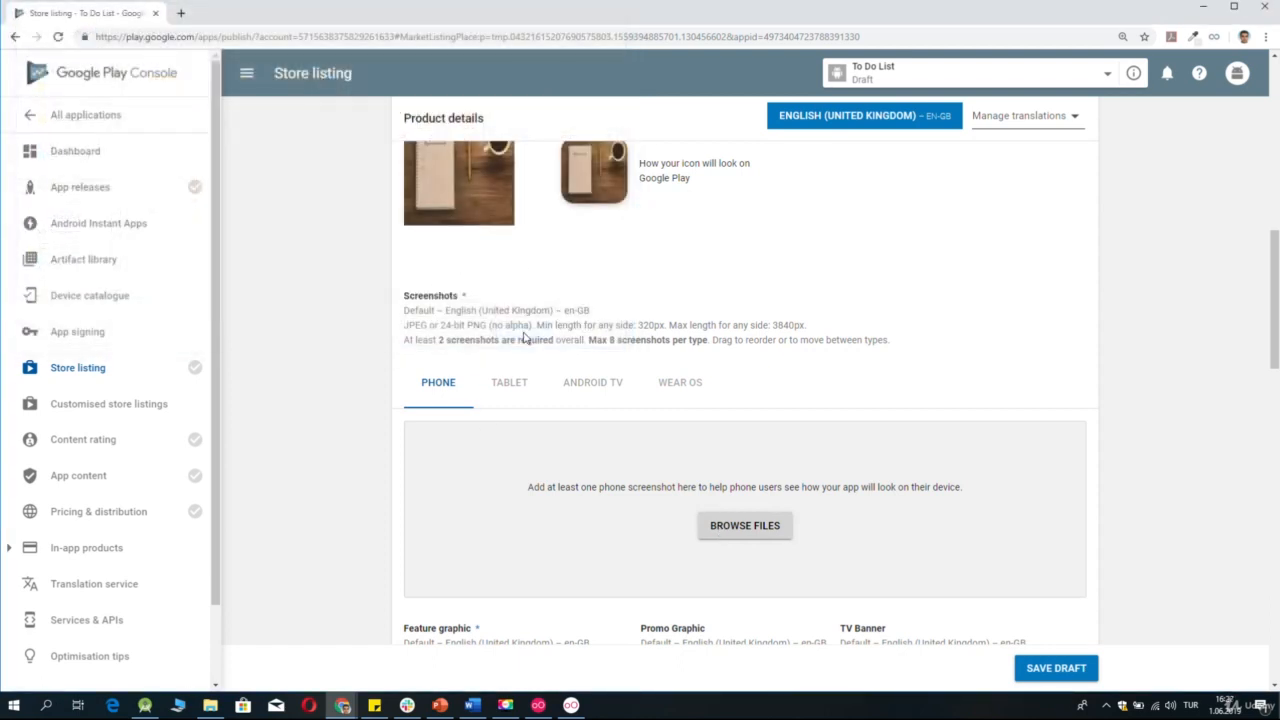
Upload 1024x500.jpg from the İndirilenler folder as the feature graphic of the store listing.
scroll(880, 443, "down", 2)
scroll(883, 443, "down", 1)
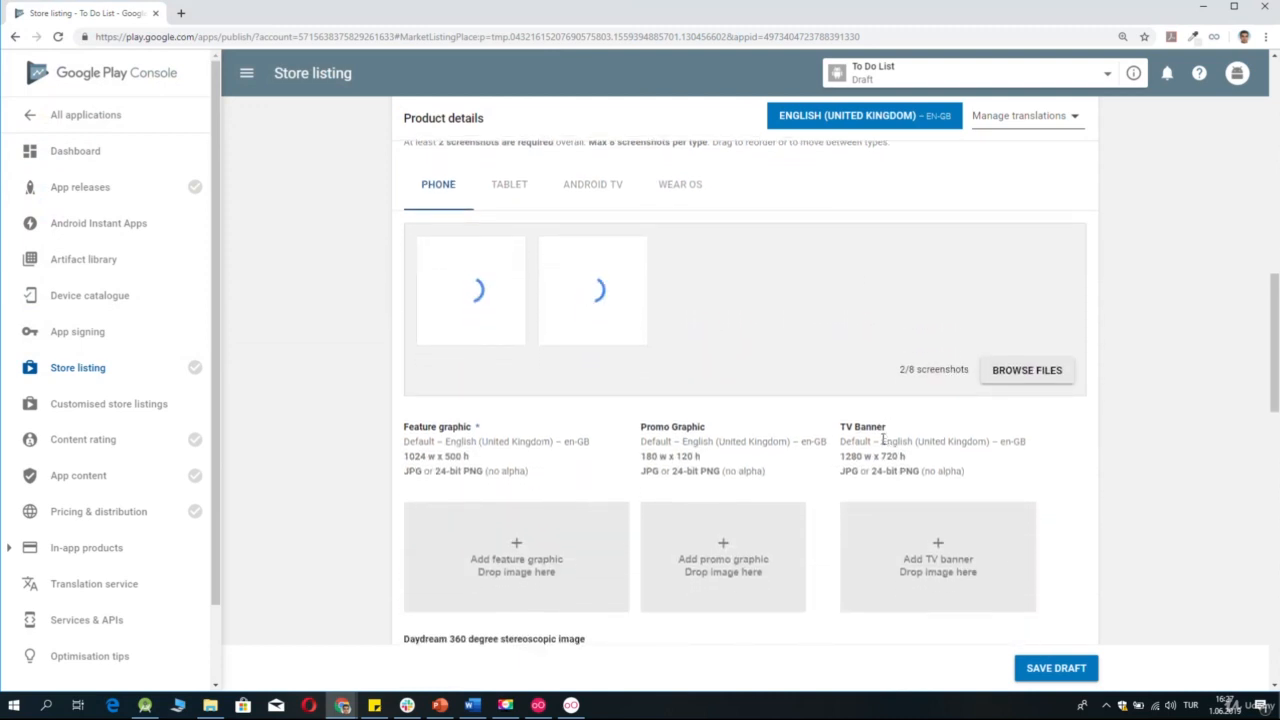
scroll(884, 435, "down", 1)
scroll(884, 435, "down", 2)
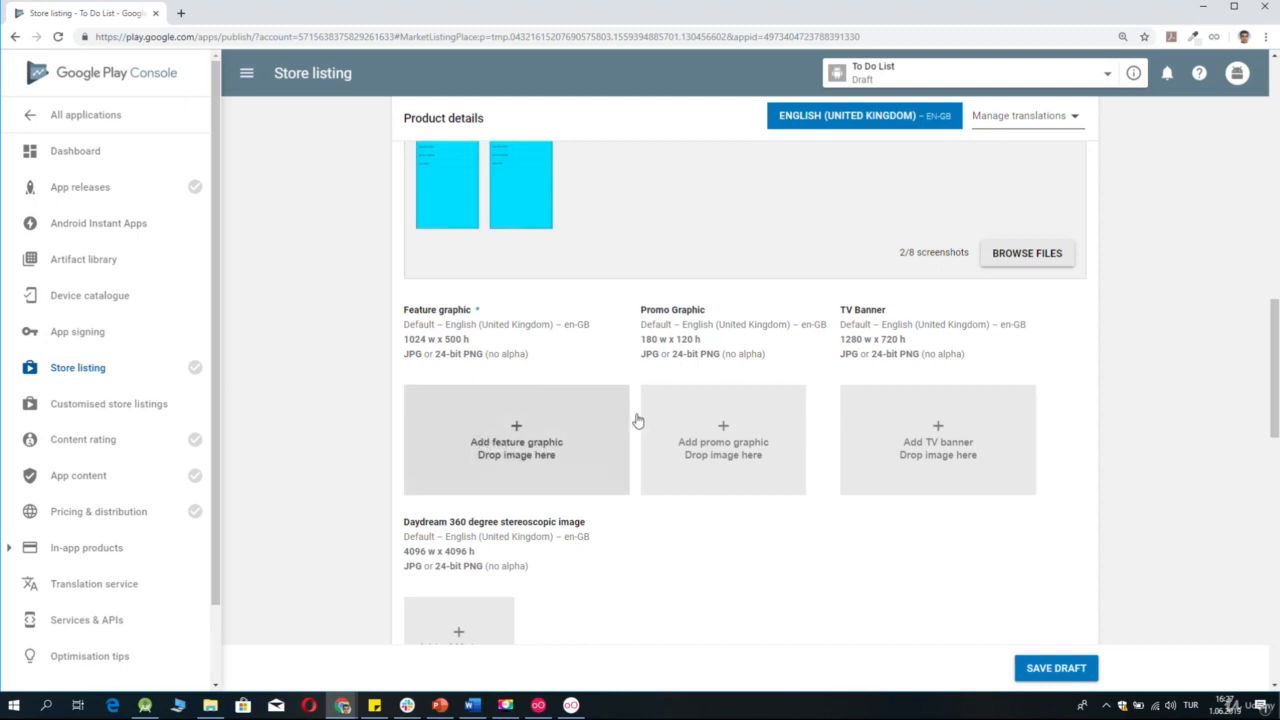
scroll(637, 423, "down", 1)
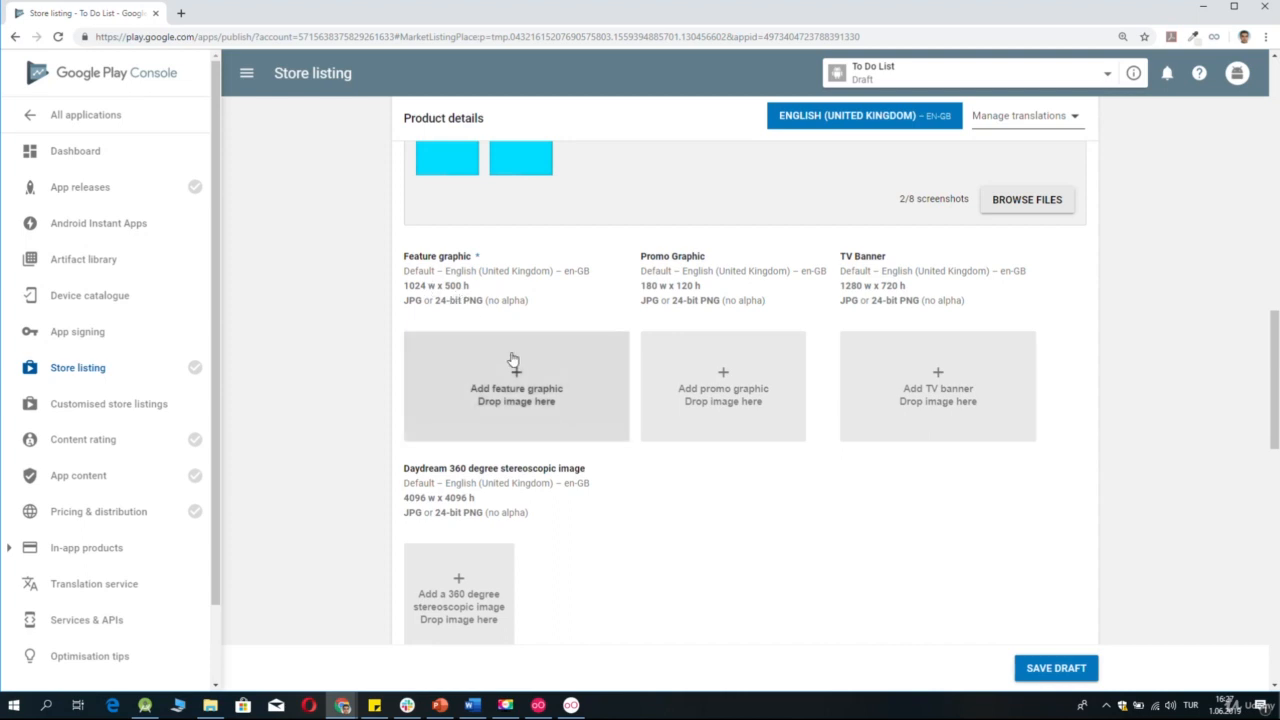
left_click(200, 707)
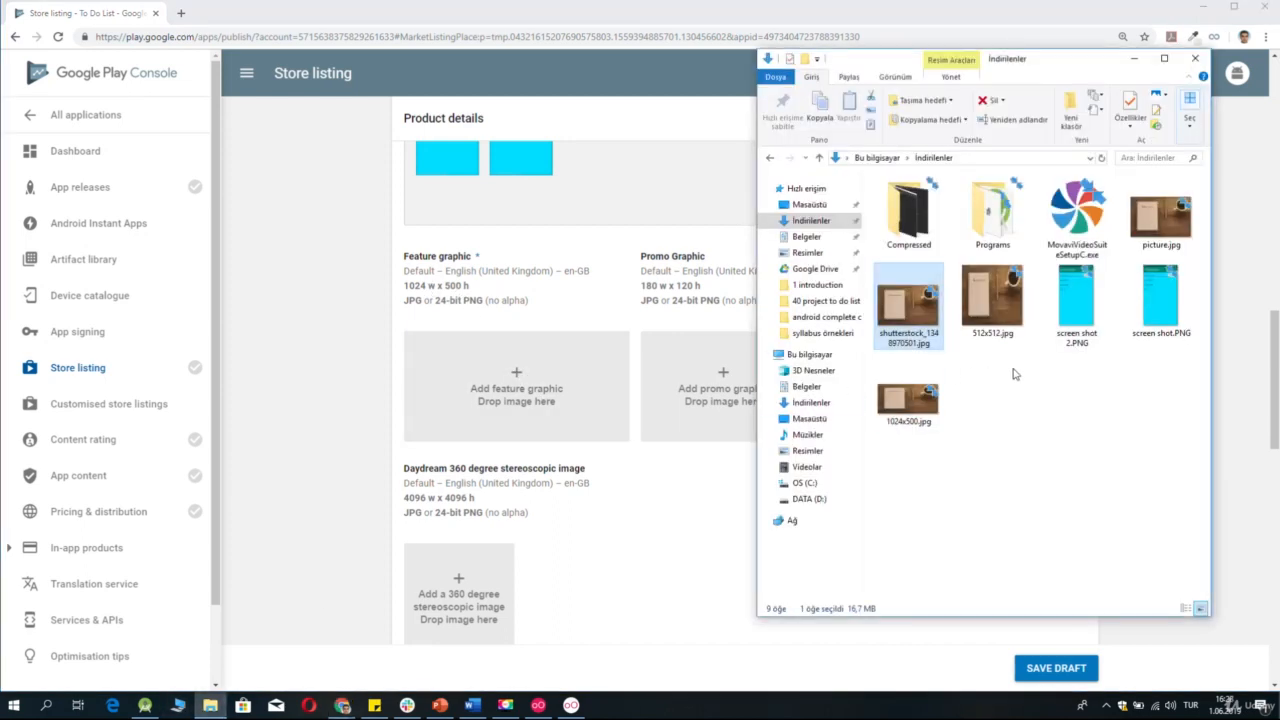
left_click(931, 403)
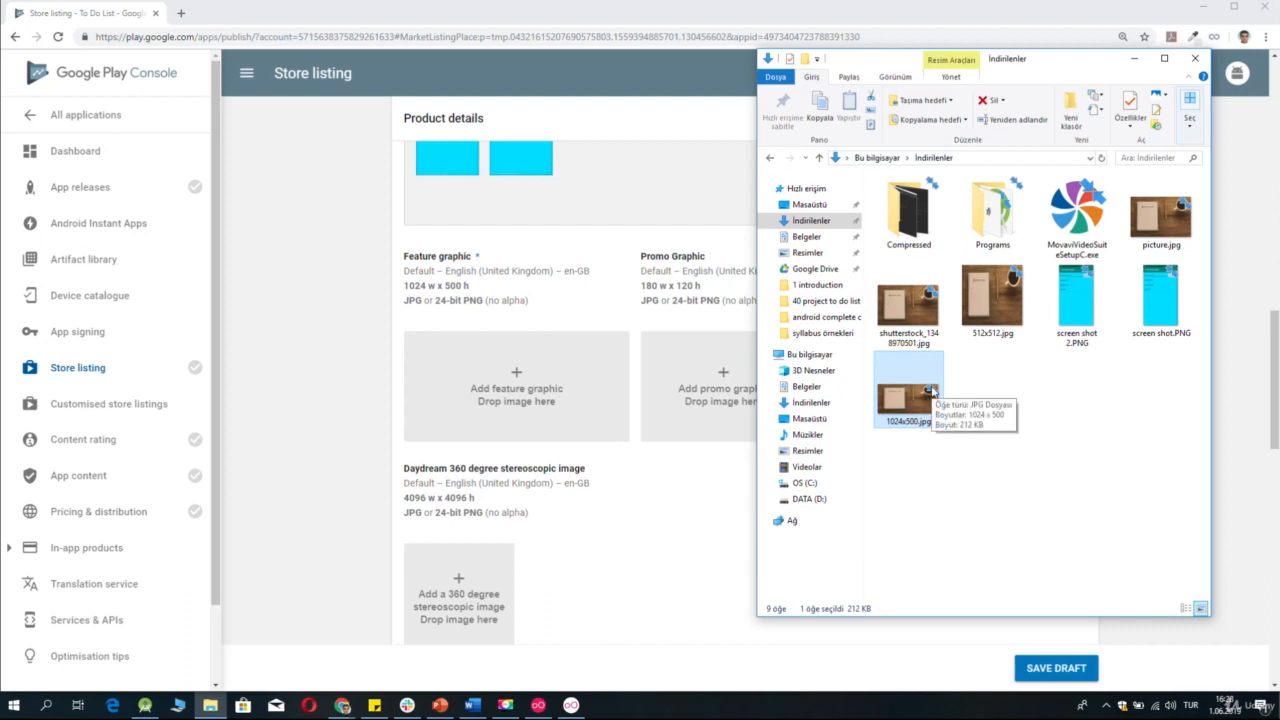
left_click(732, 503)
left_click(549, 383)
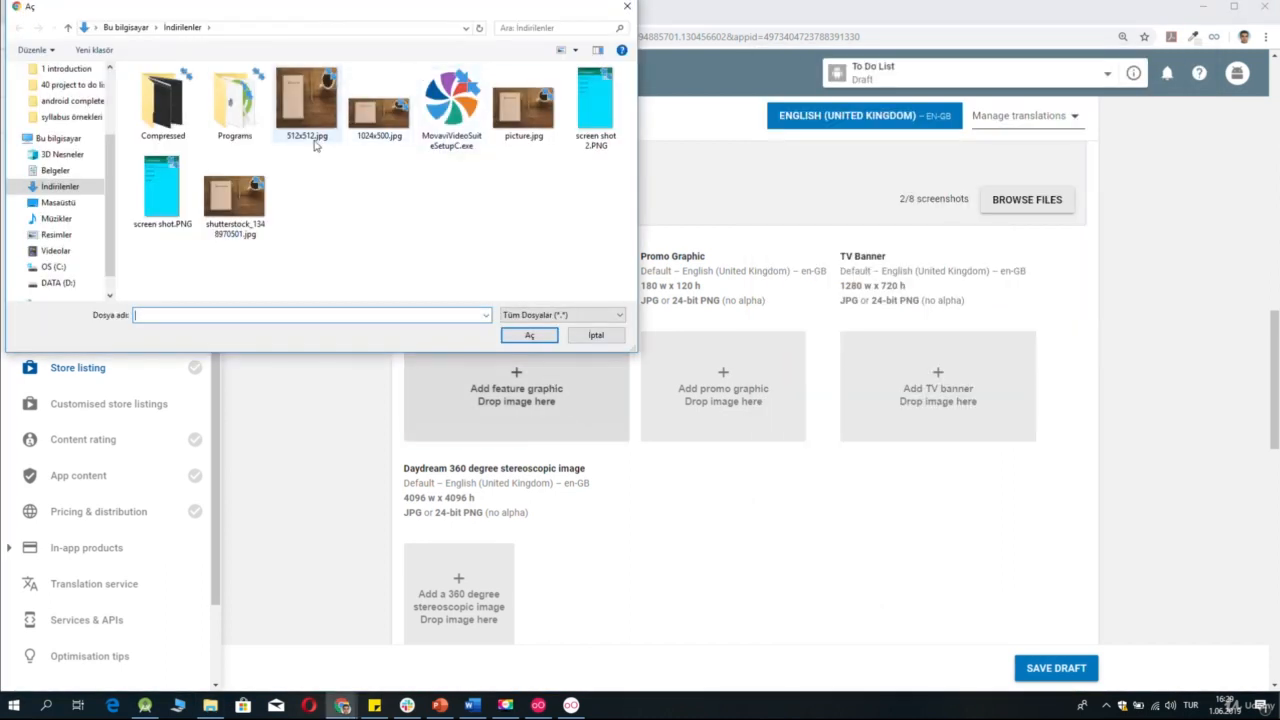
left_click(384, 142)
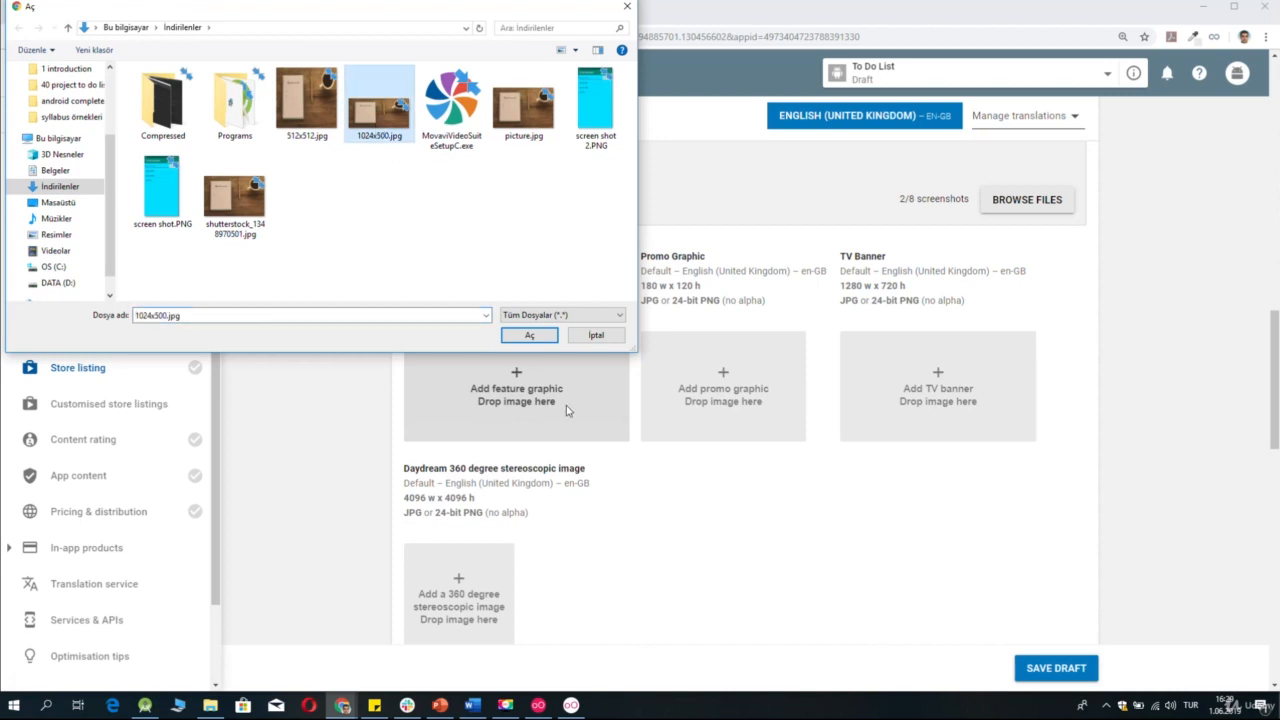
left_click(529, 336)
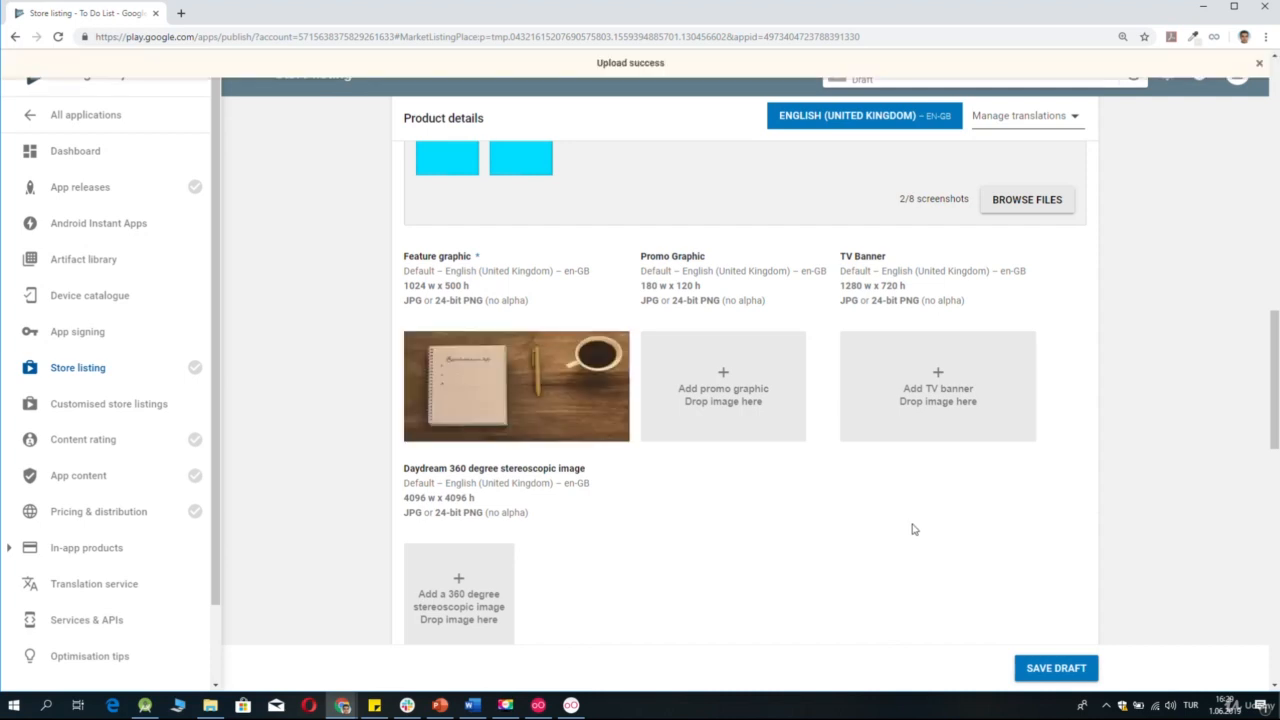
scroll(911, 528, "down", 4)
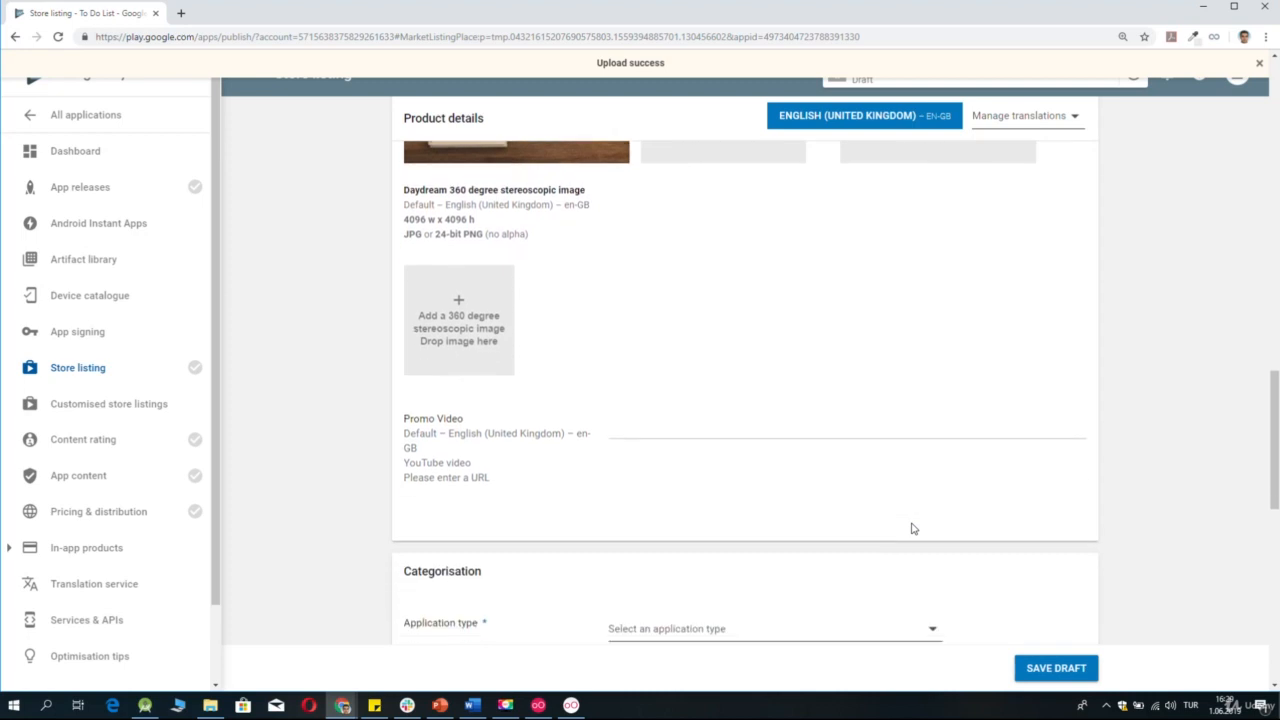
Set the app's categorisation to application type Applications and category Lifestyle.
scroll(911, 528, "down", 1)
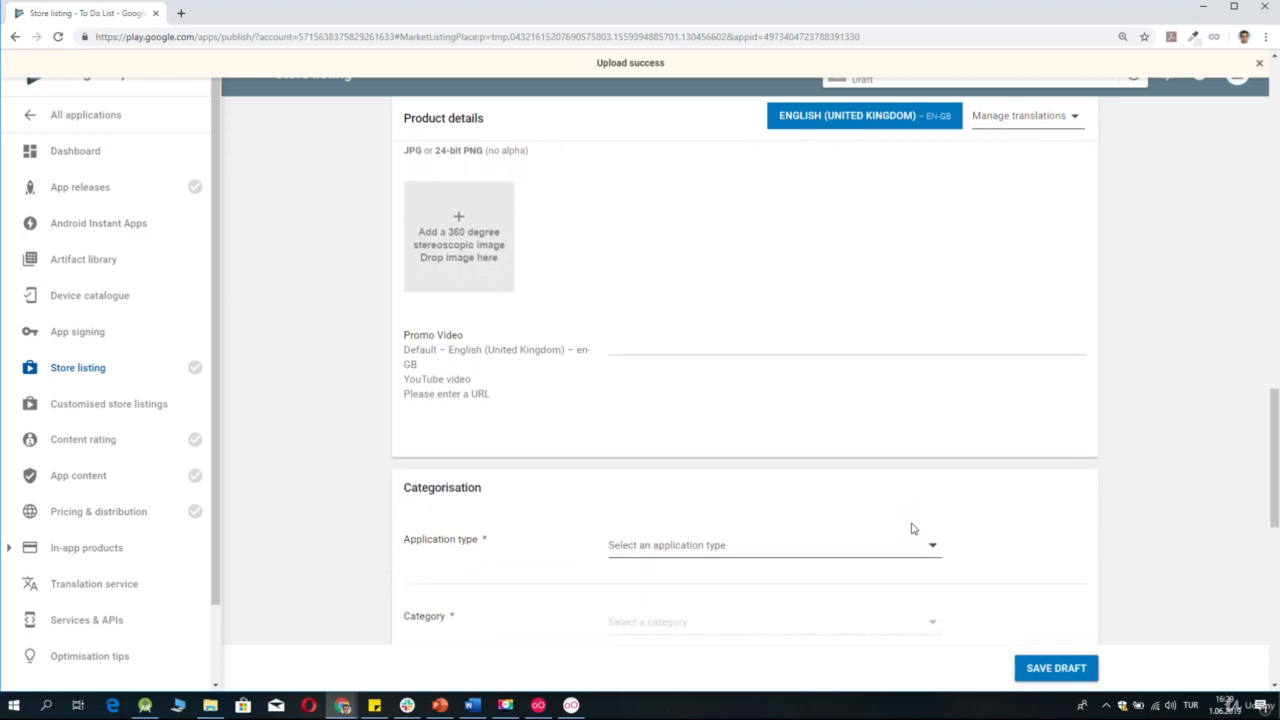
scroll(912, 529, "down", 1)
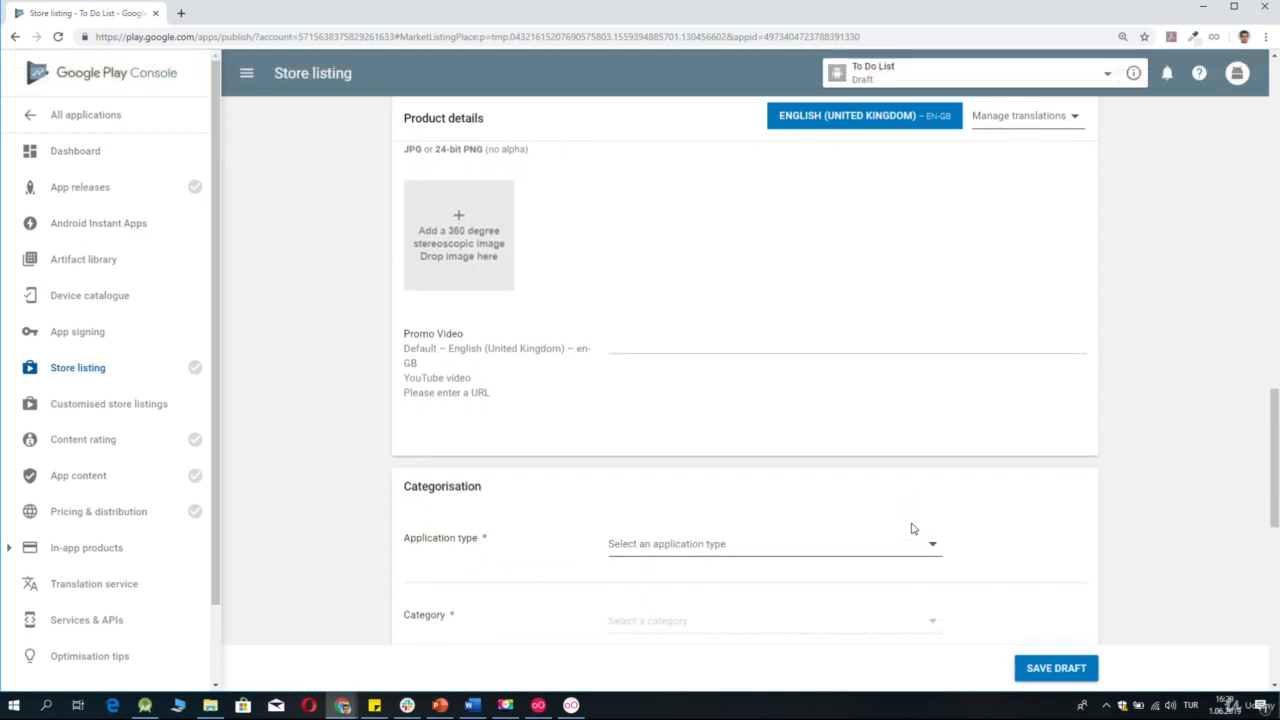
scroll(906, 313, "up", 3)
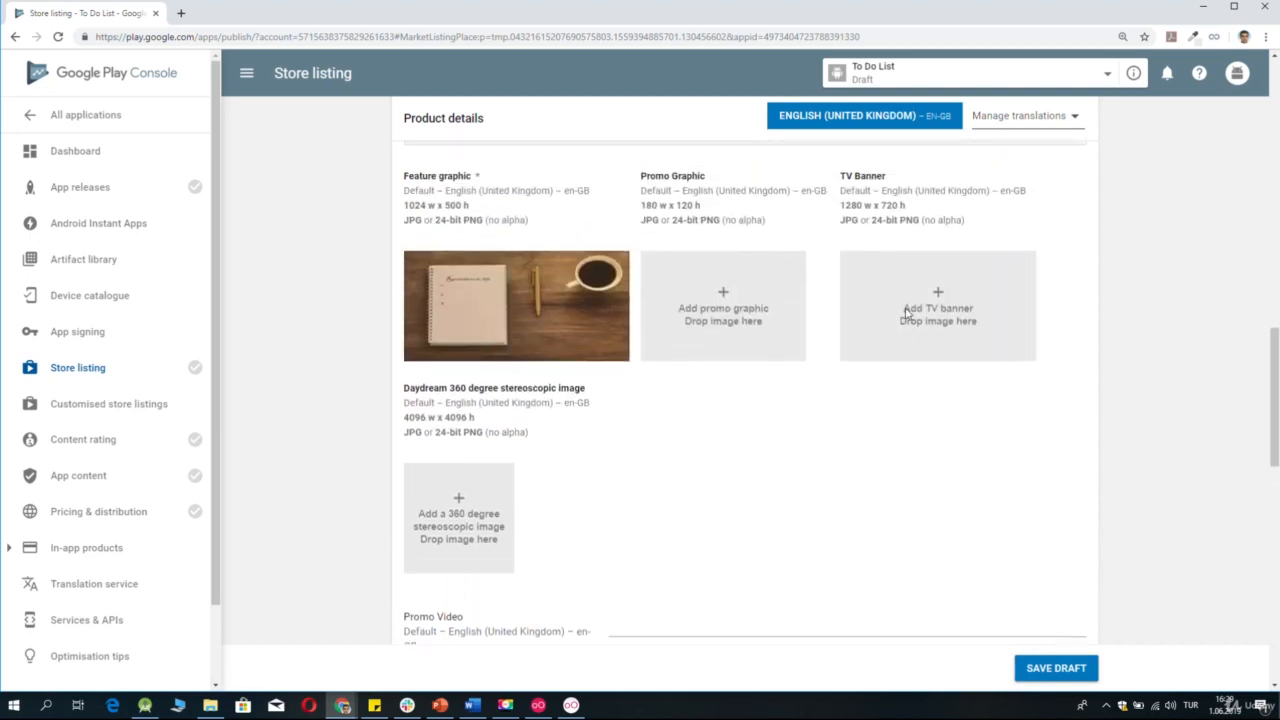
scroll(889, 494, "down", 3)
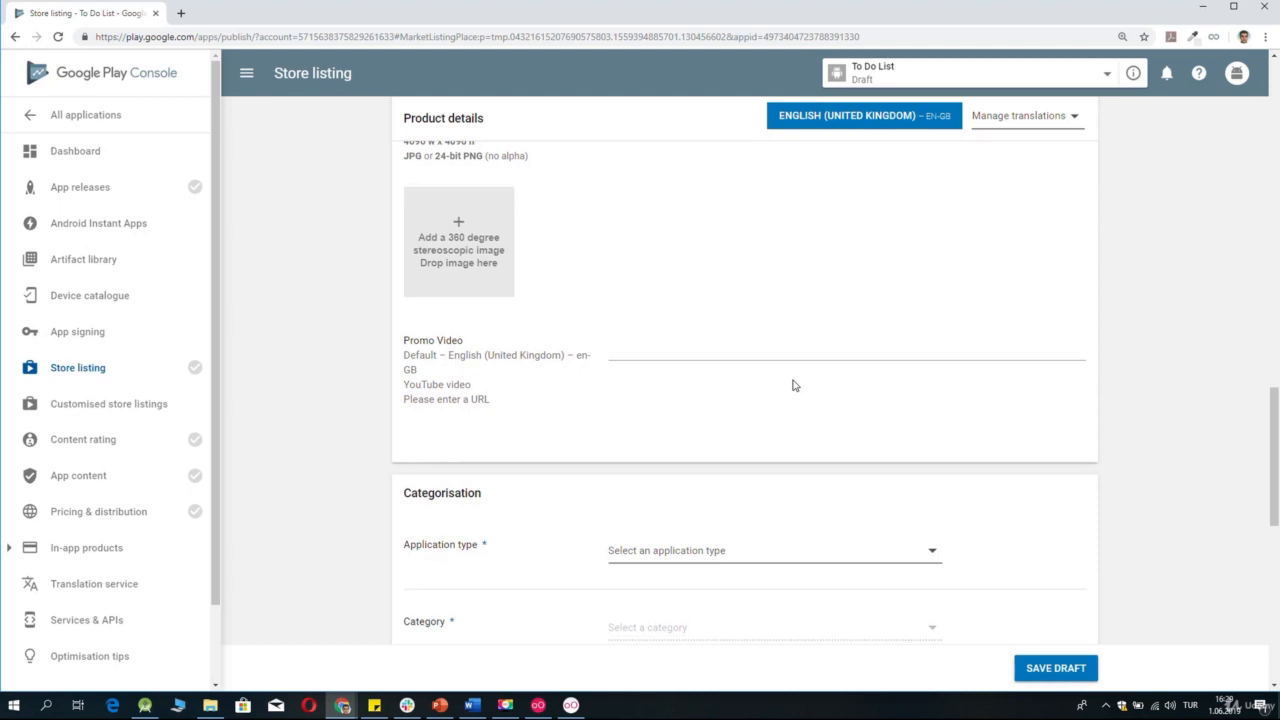
scroll(837, 489, "down", 1)
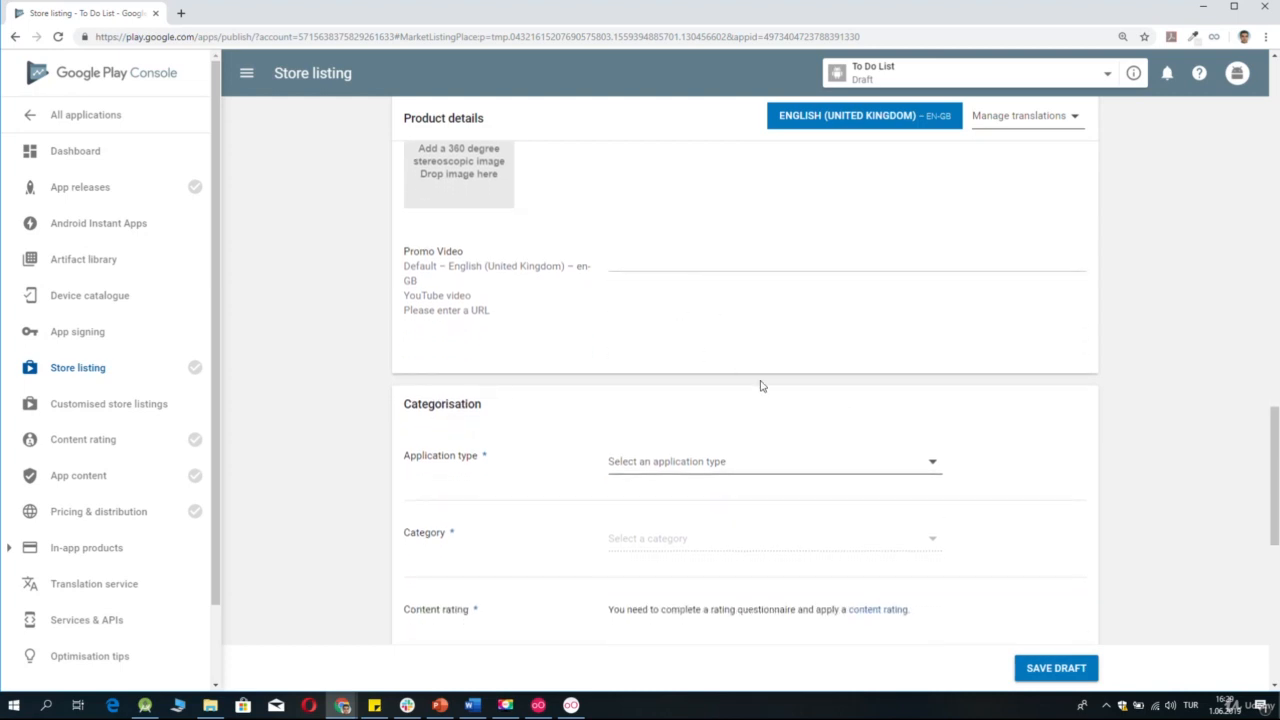
scroll(762, 386, "down", 1)
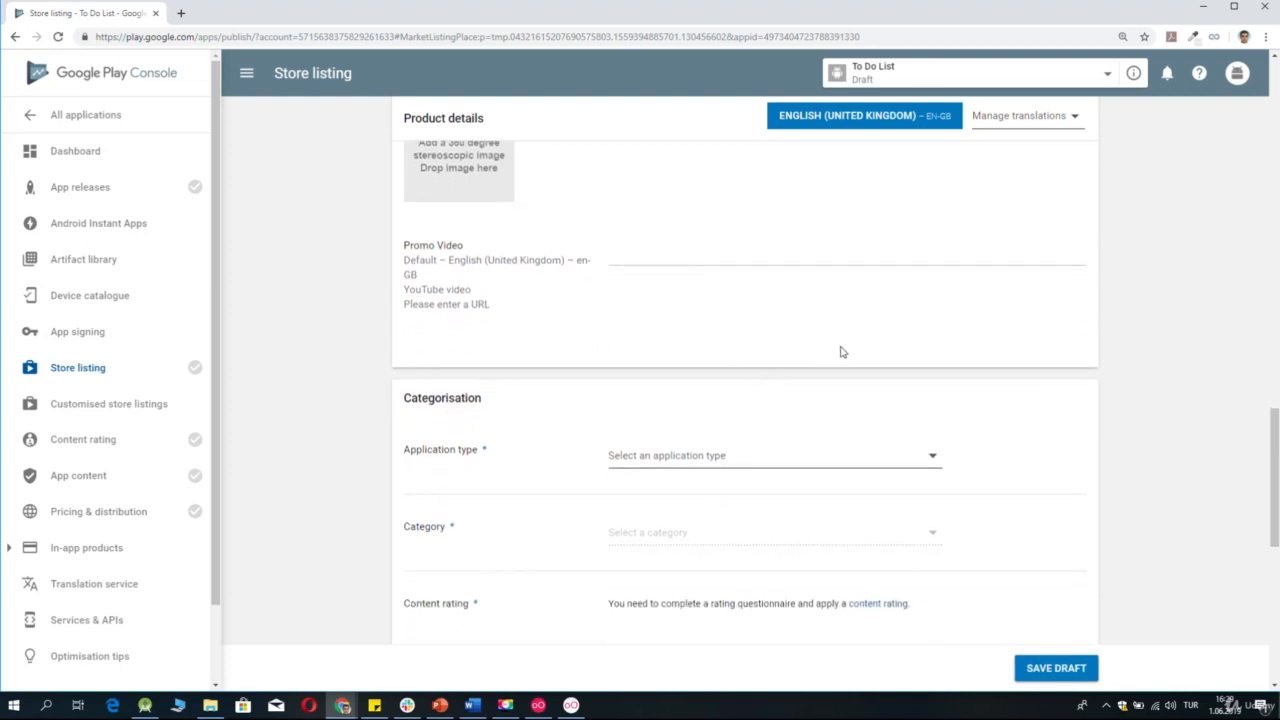
scroll(842, 351, "down", 1)
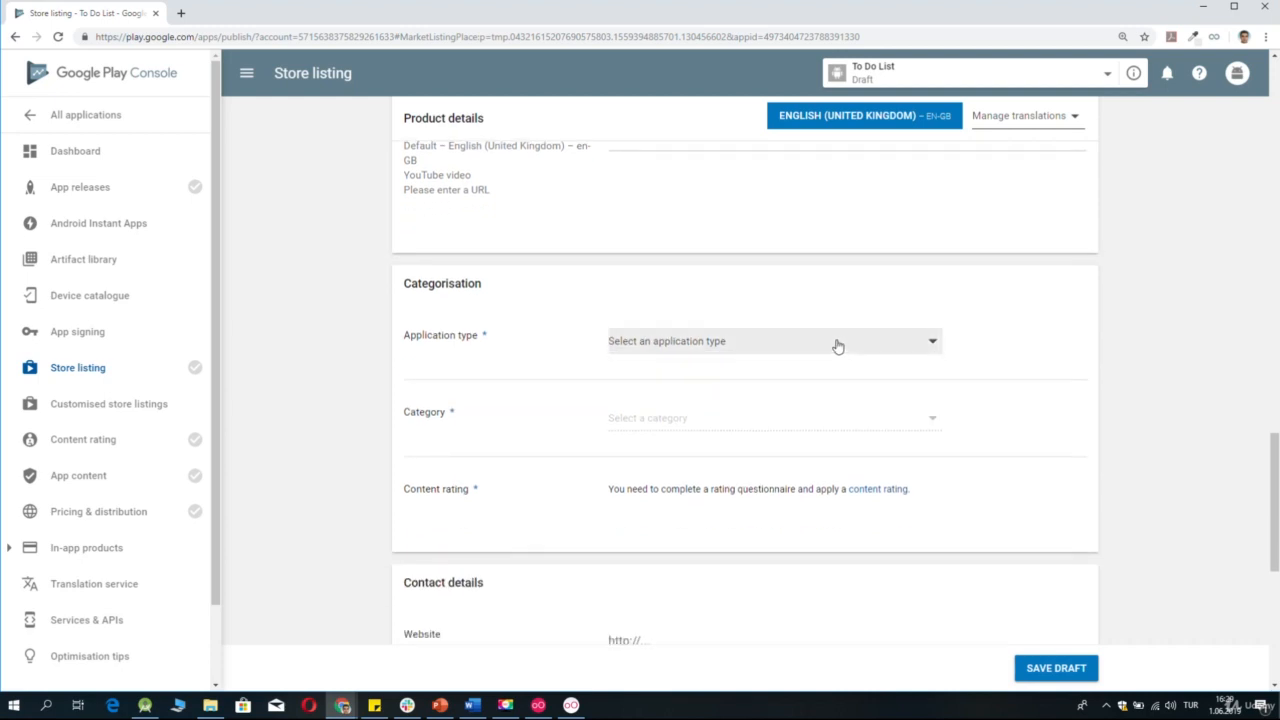
left_click(838, 346)
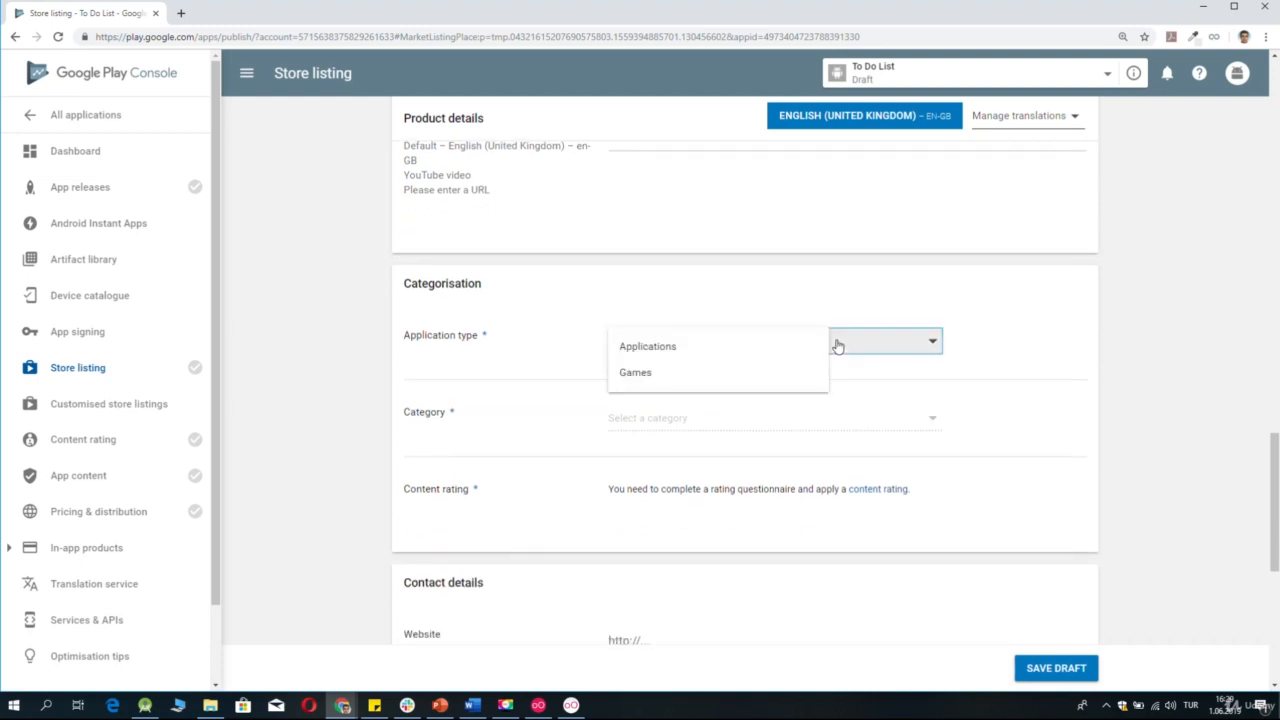
left_click(660, 346)
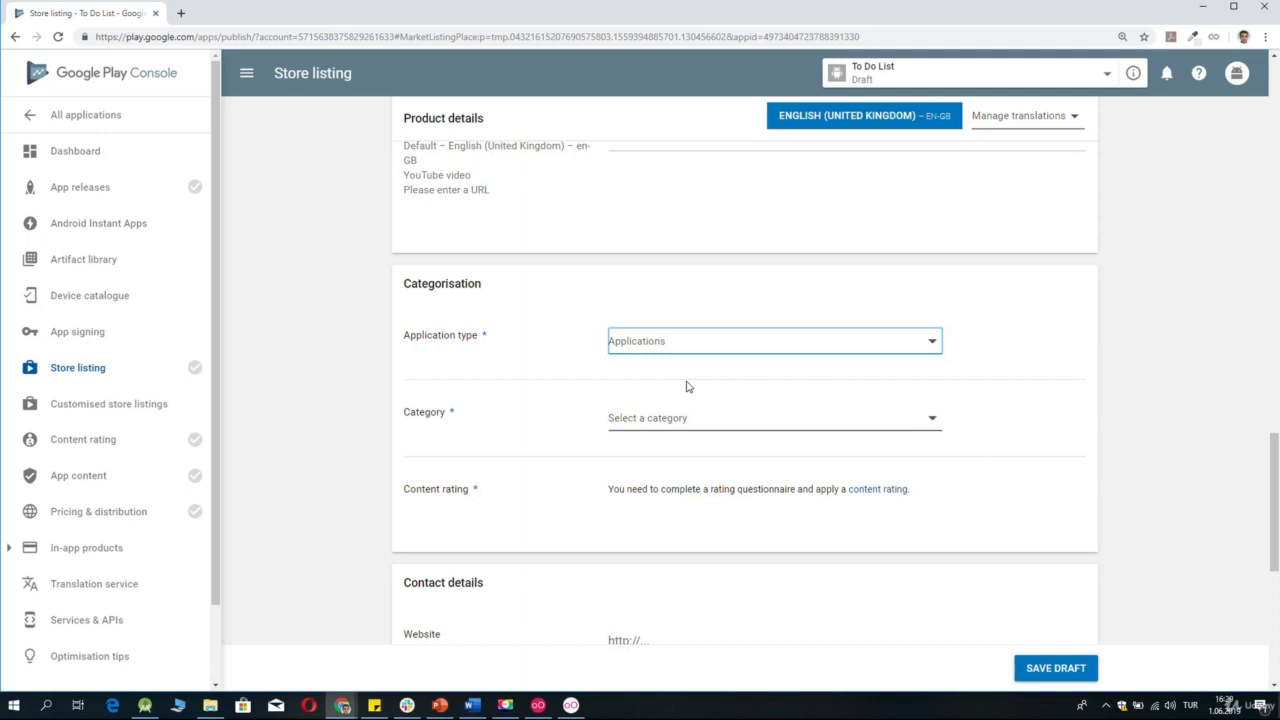
left_click(728, 431)
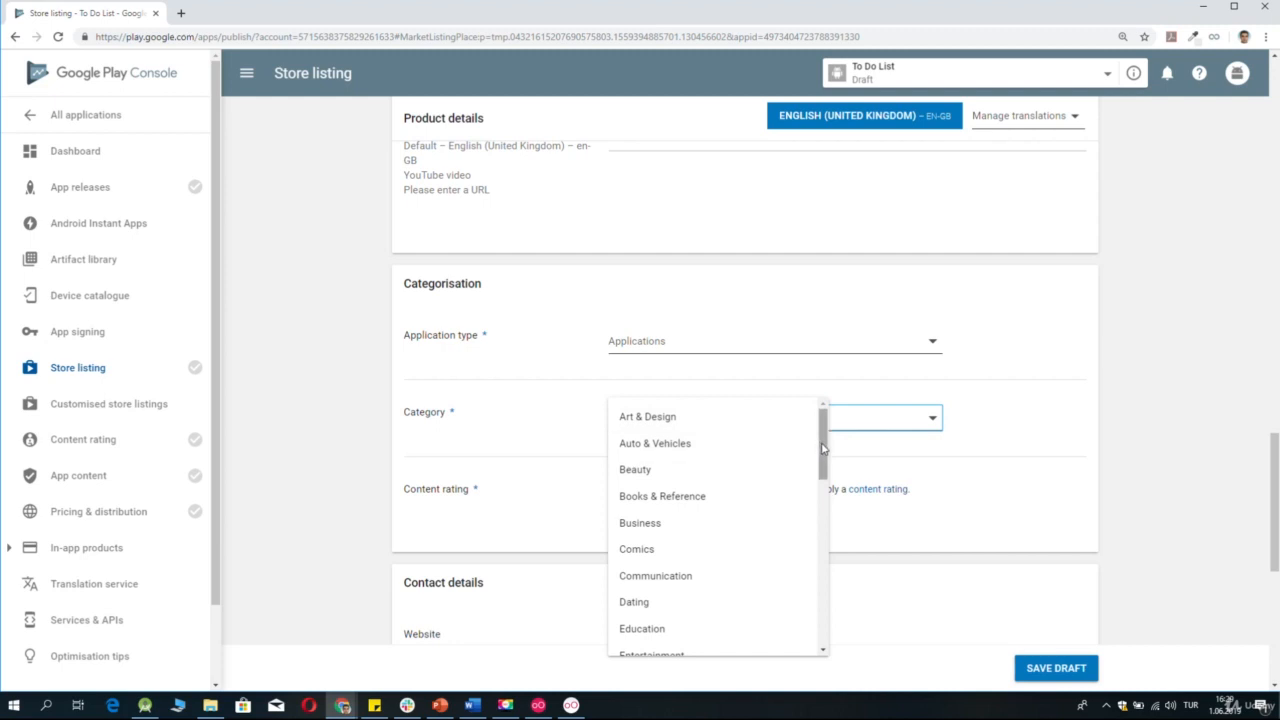
left_click_drag(825, 450, 823, 548)
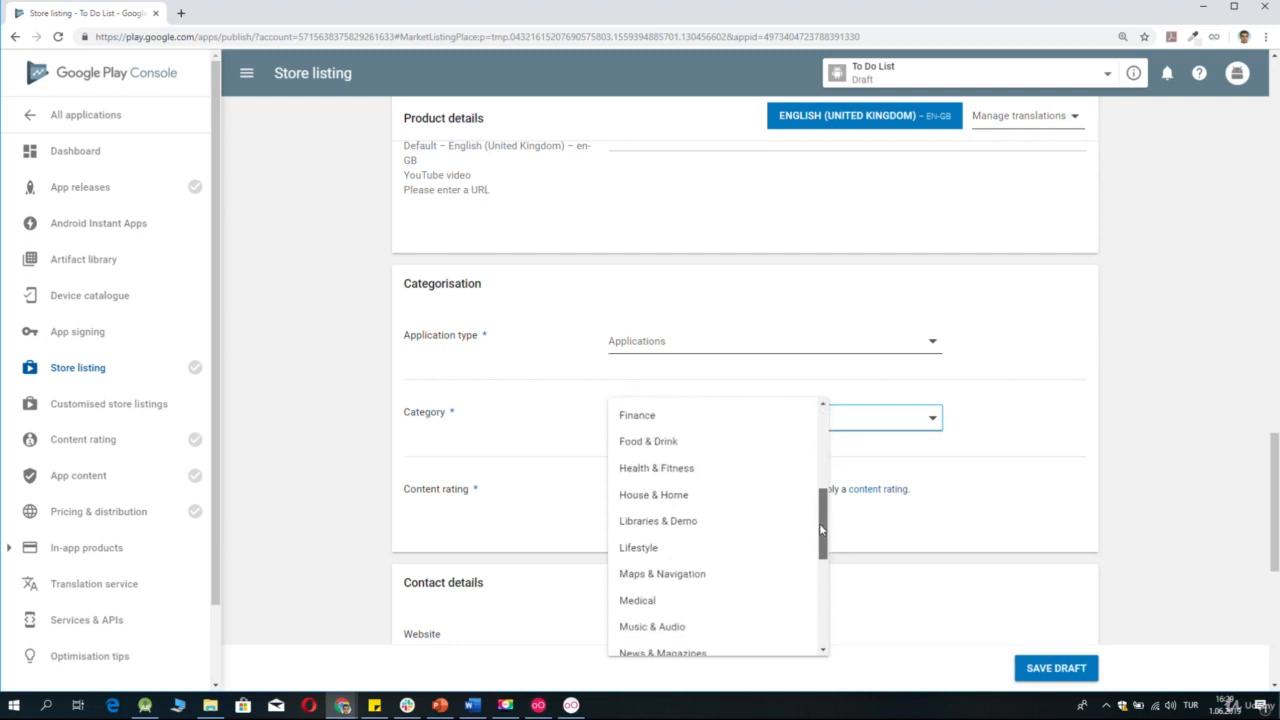
left_click(695, 539)
Fill in the contact email address in the contact details, leaving the website and phone empty.
scroll(1265, 530, "down", 2)
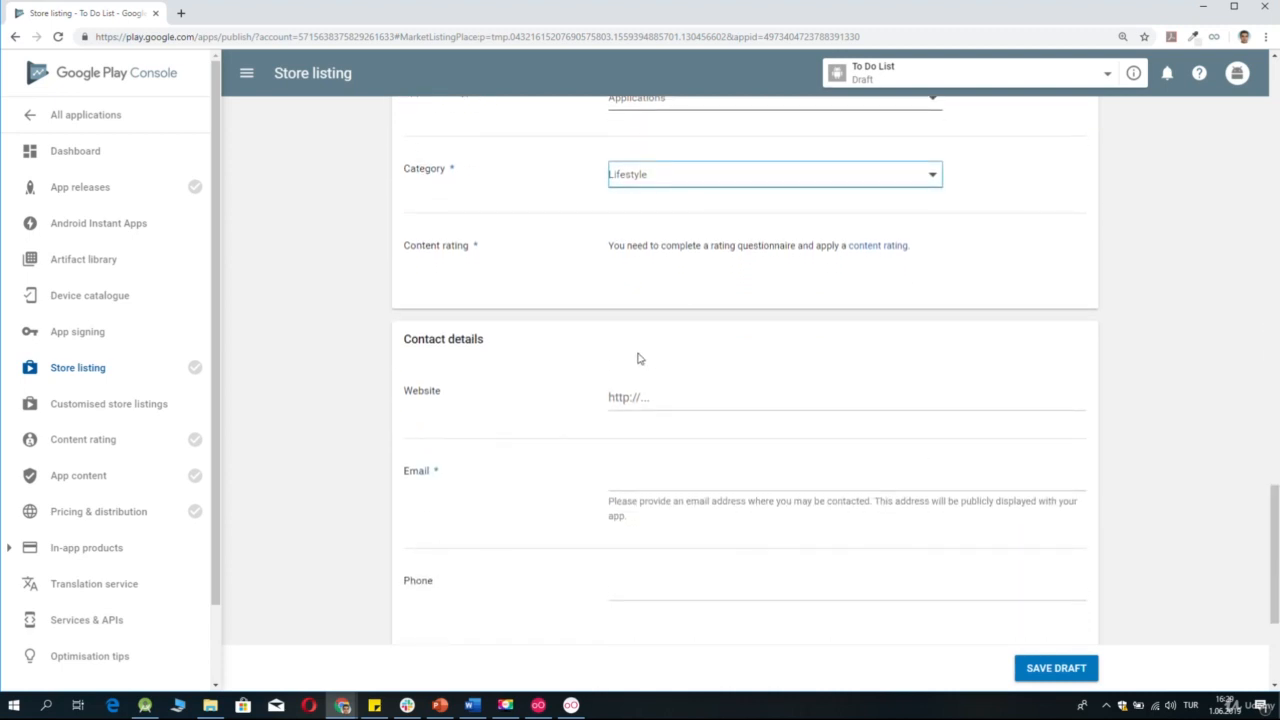
left_click(669, 396)
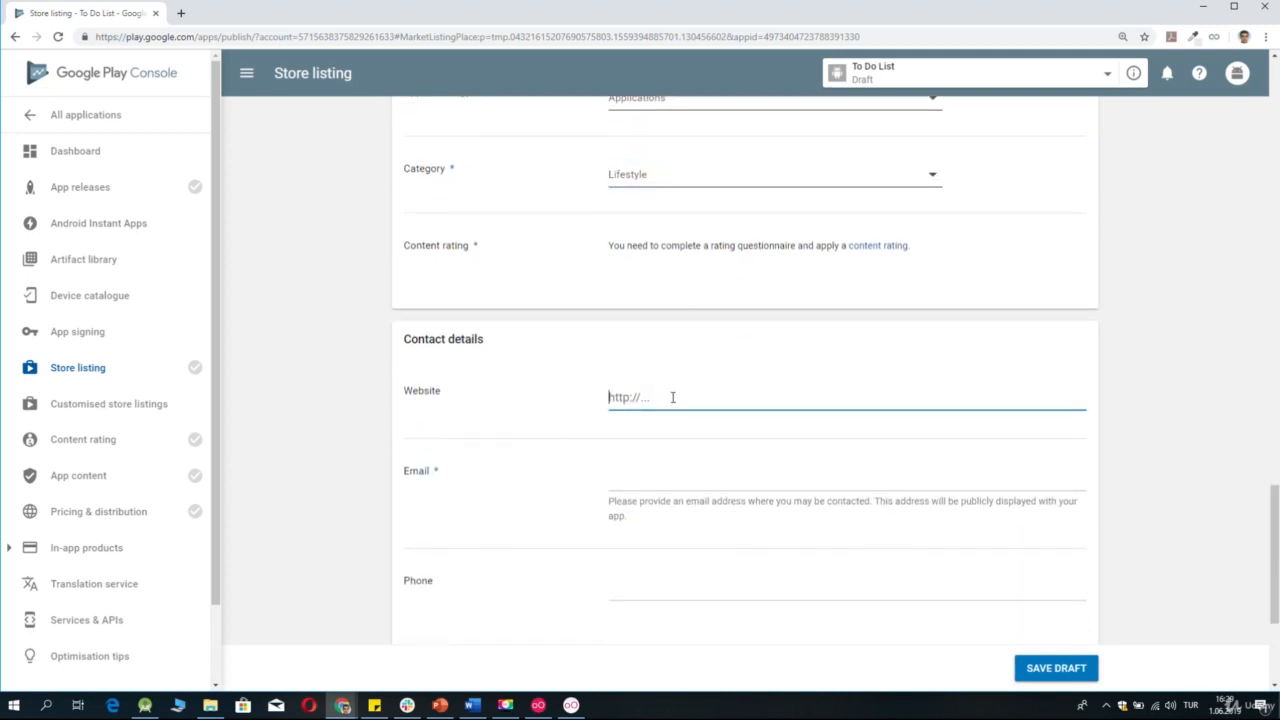
left_click(673, 478)
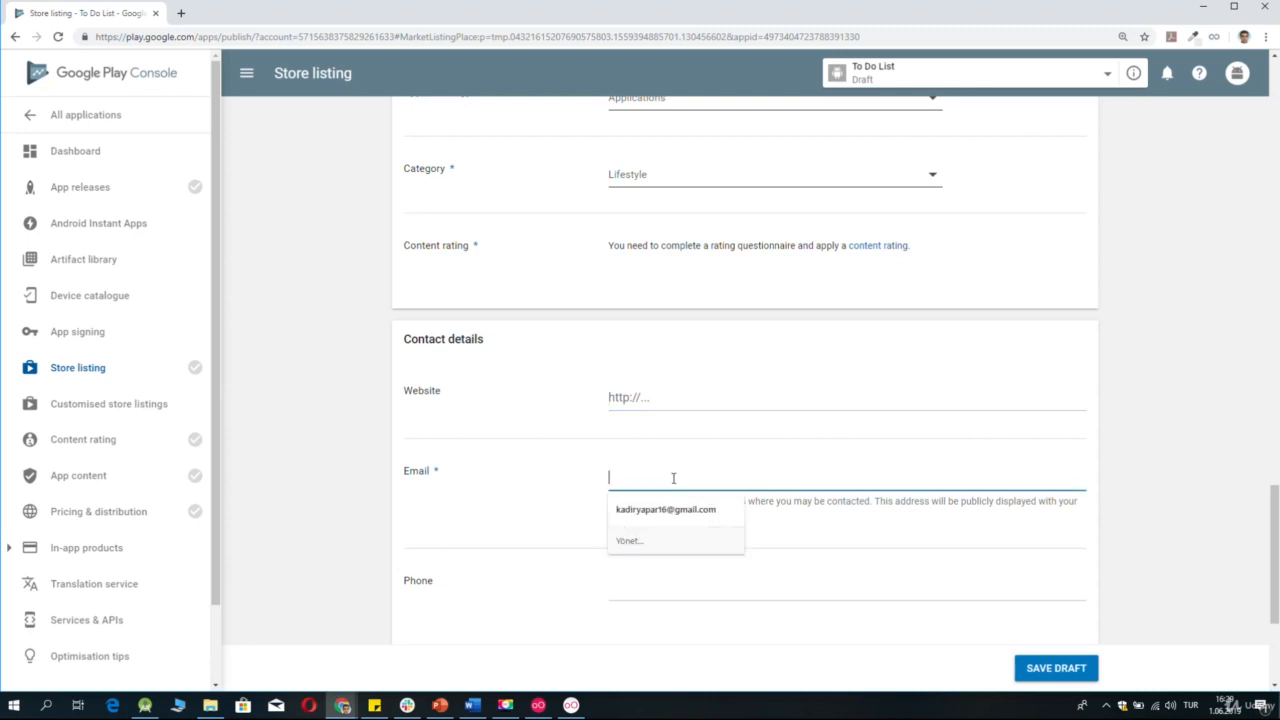
left_click(676, 508)
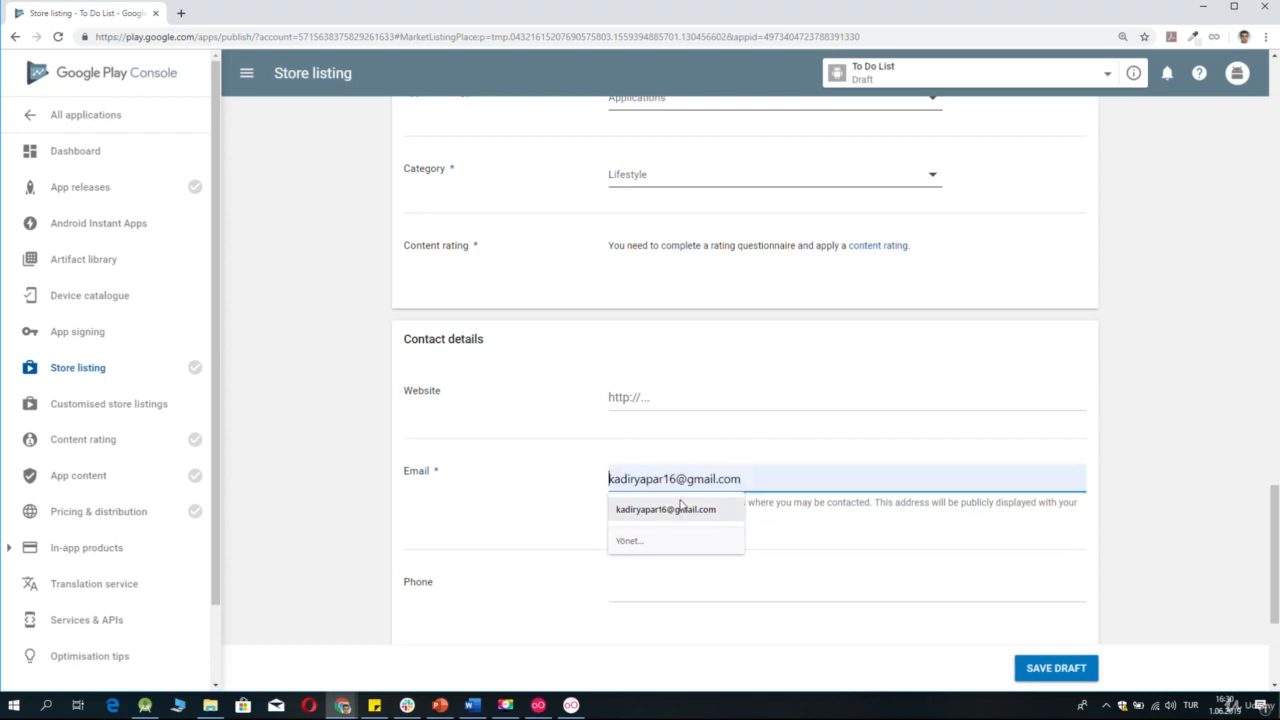
left_click(683, 509)
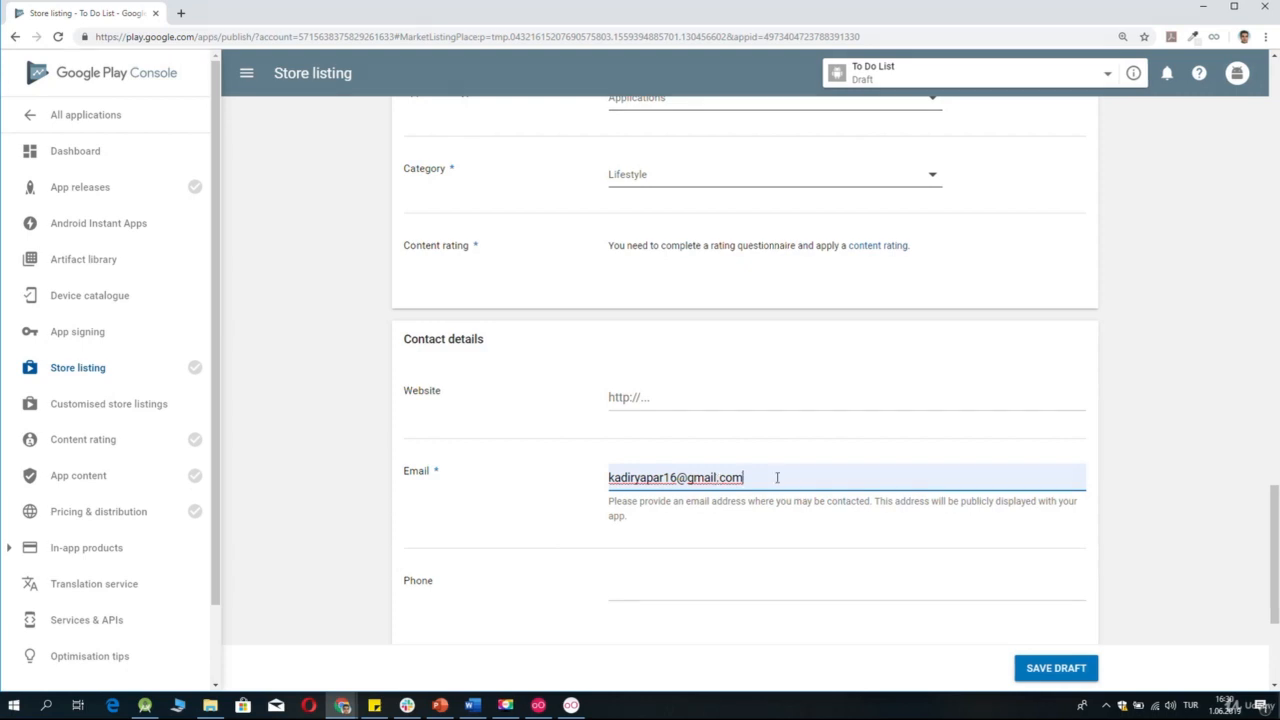
left_click(668, 573)
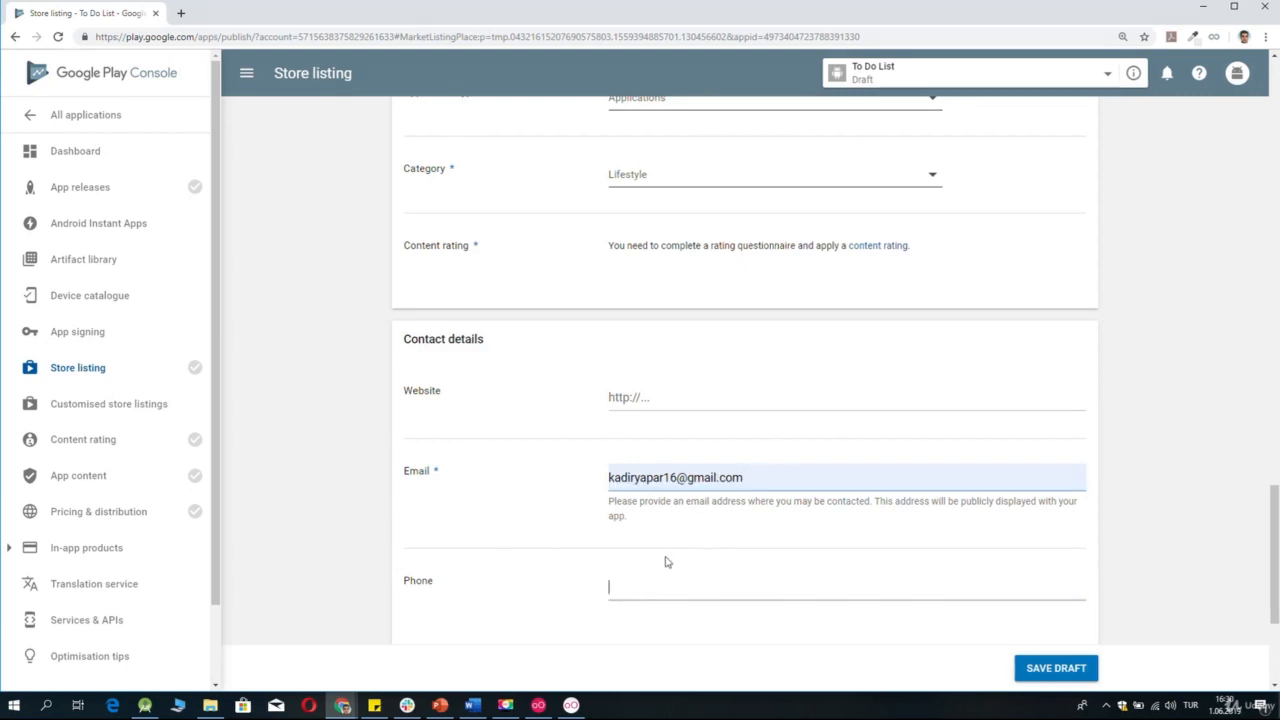
Declare that no privacy policy URL is being submitted at the current time and save the store listing draft.
scroll(768, 563, "down", 1)
scroll(768, 563, "down", 2)
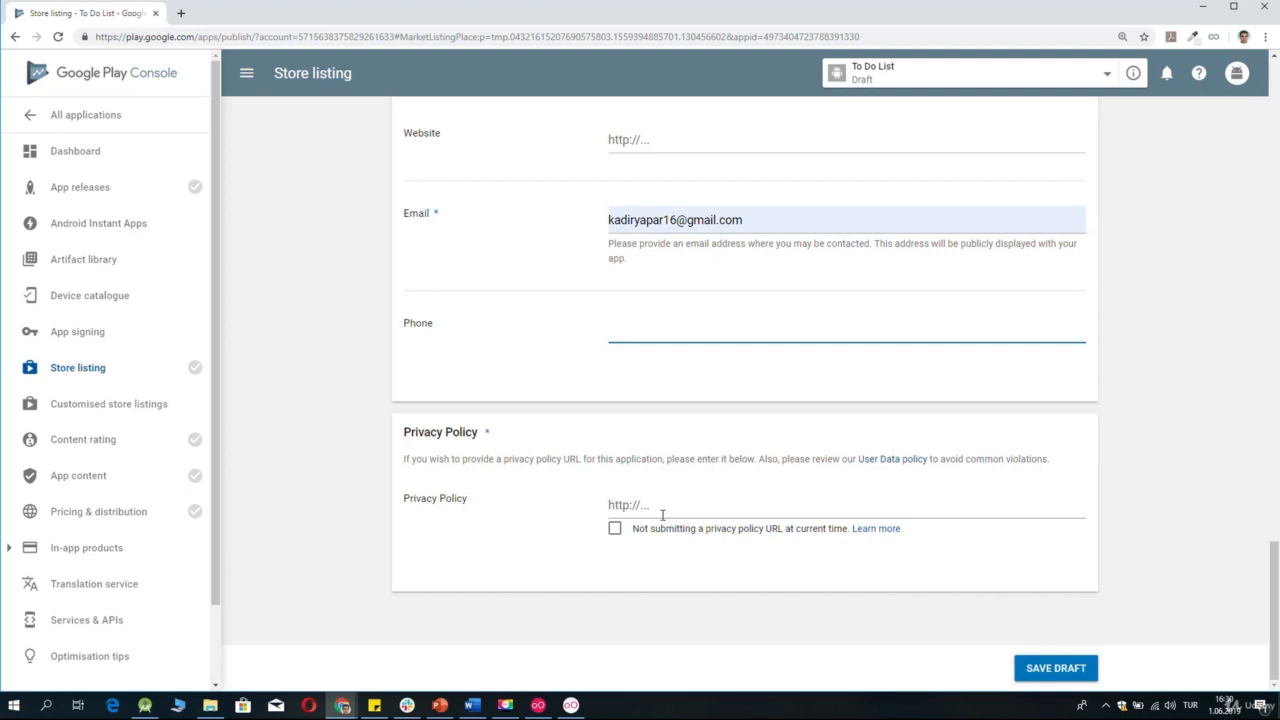
left_click(615, 530)
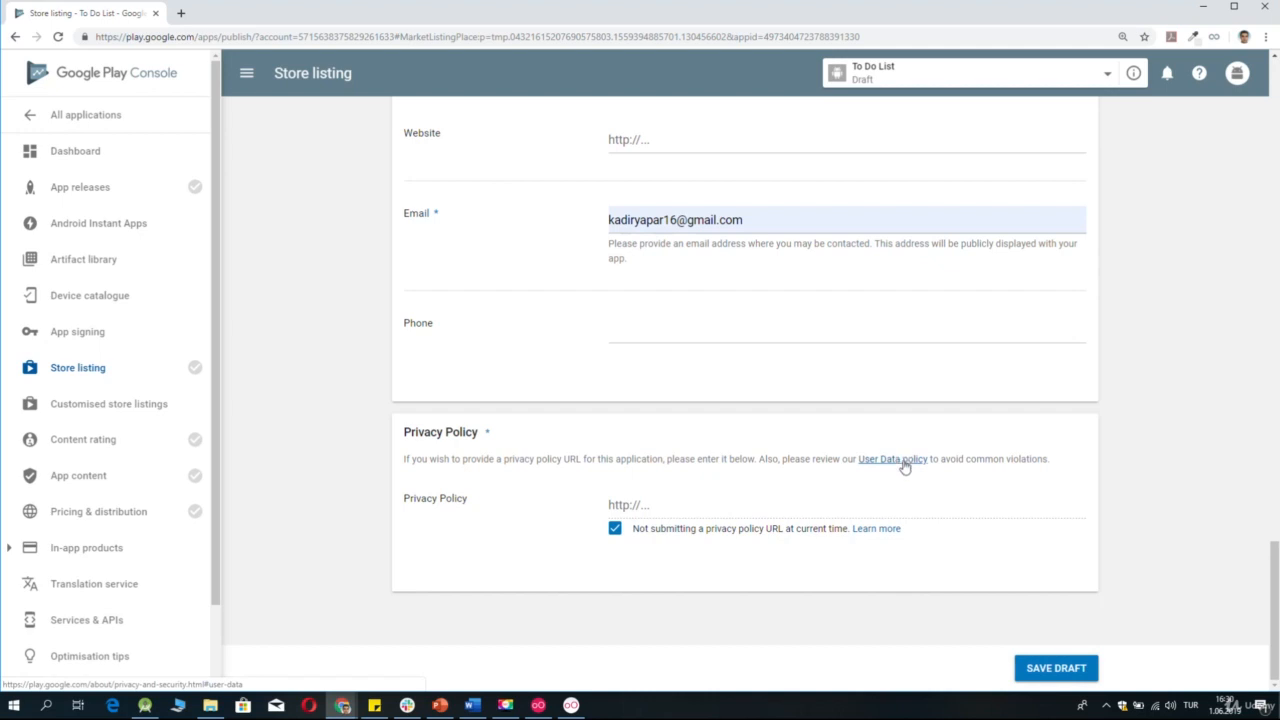
left_click(1066, 678)
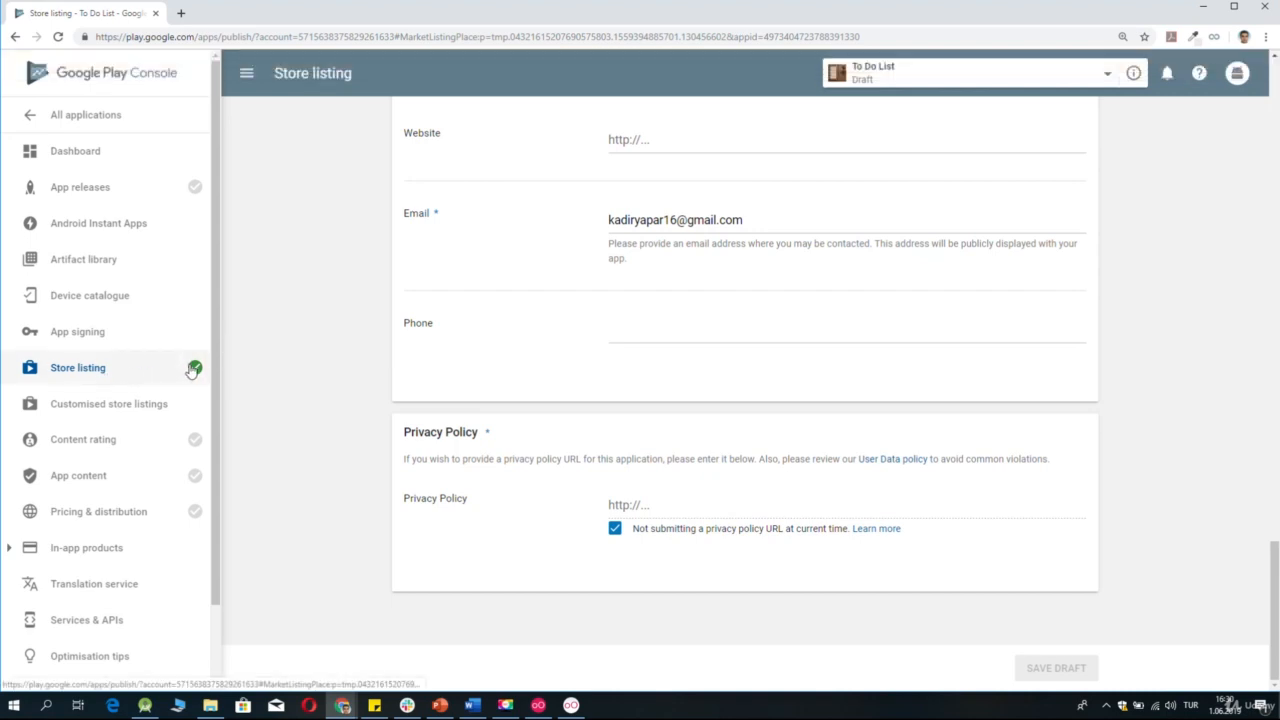
Check the store listing's publishing status and open the content rating page to read its requirements.
mouse_move(194, 370)
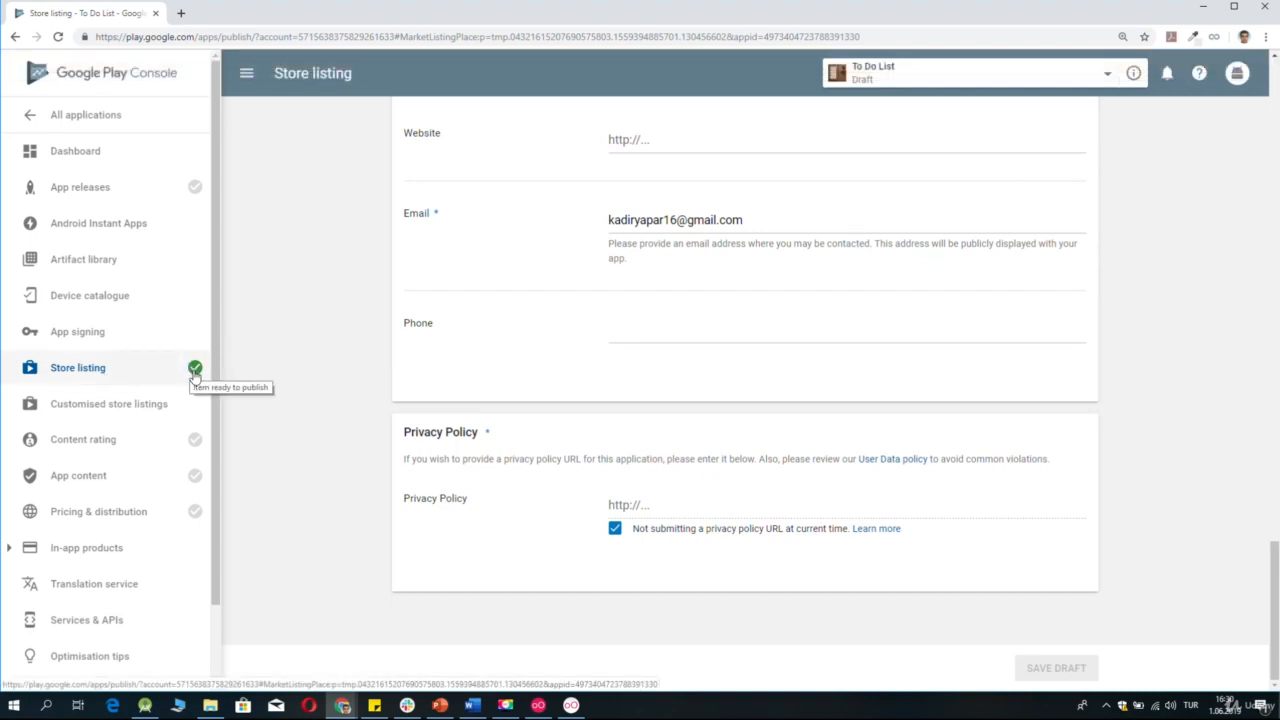
left_click(120, 440)
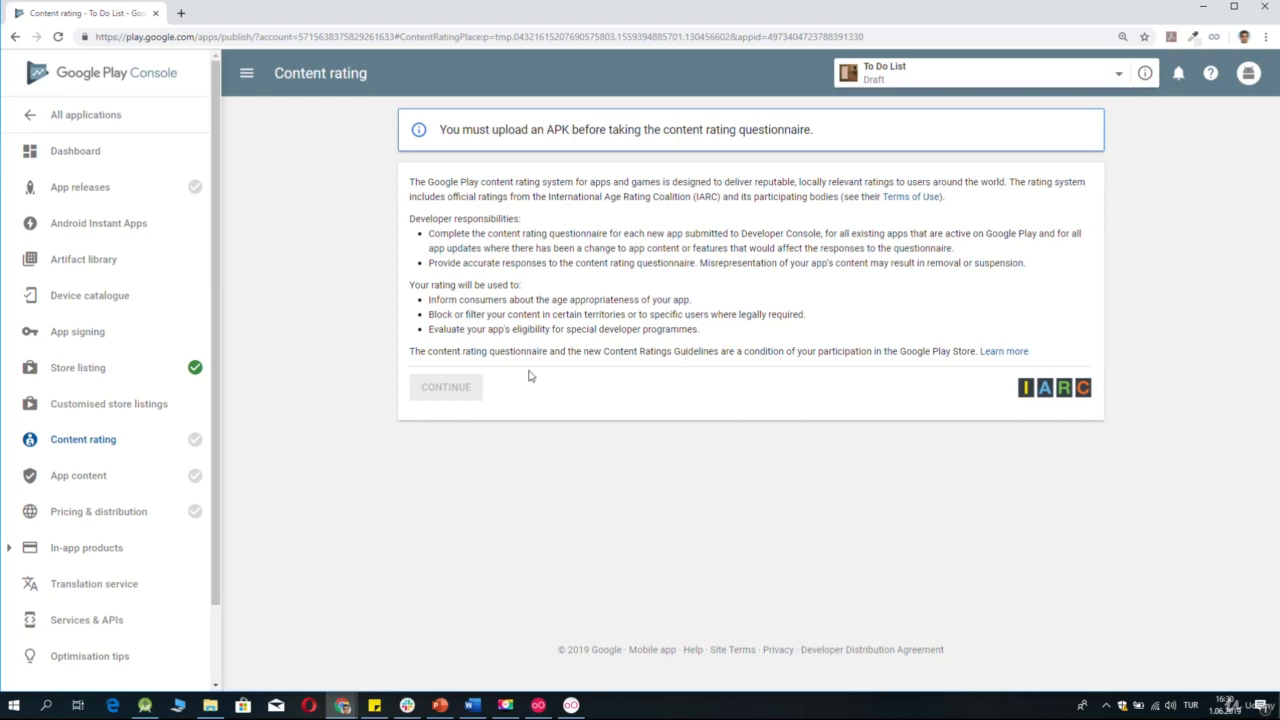
Open the app releases page and examine the production, open, closed and internal test tracks.
left_click(68, 190)
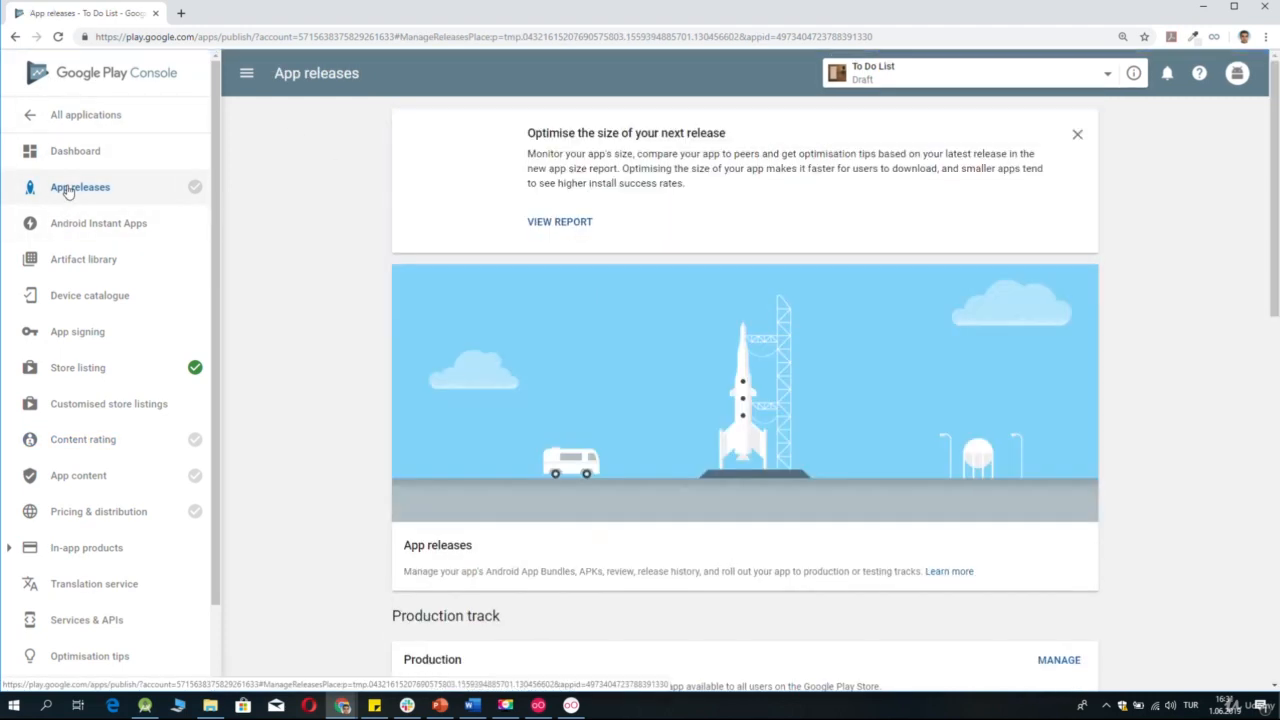
scroll(760, 352, "down", 2)
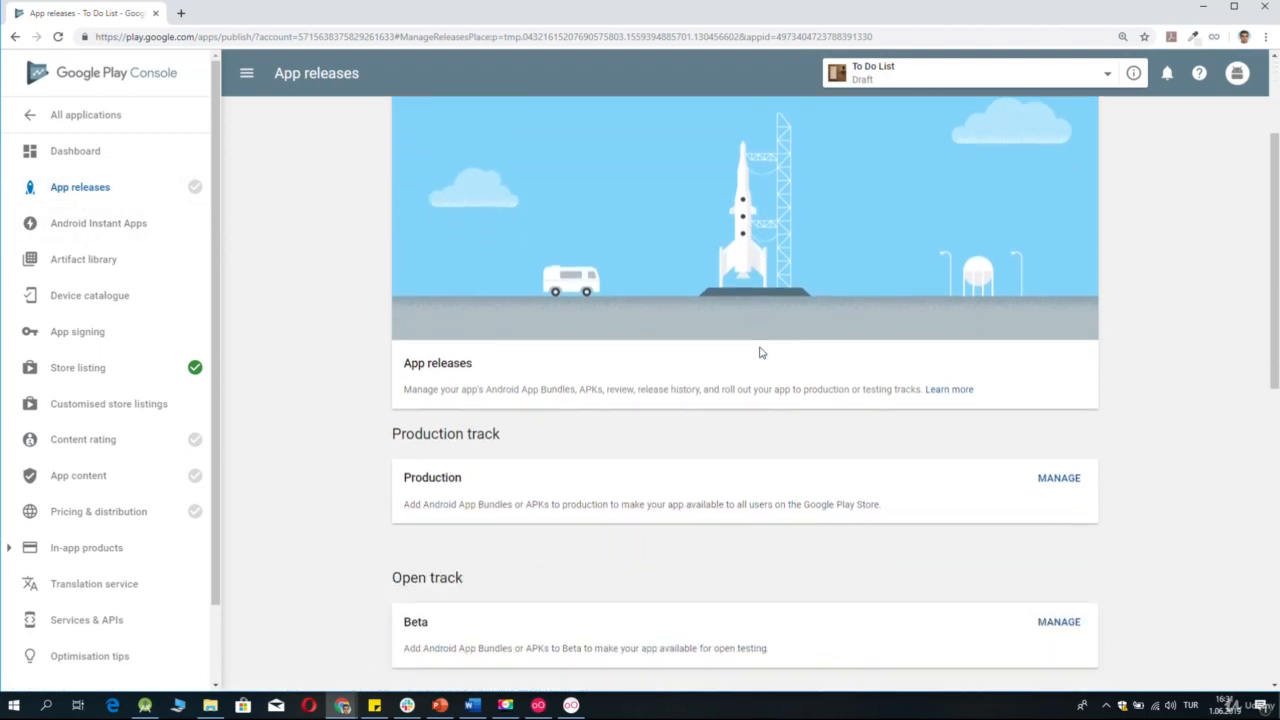
scroll(760, 352, "down", 1)
scroll(760, 352, "up", 3)
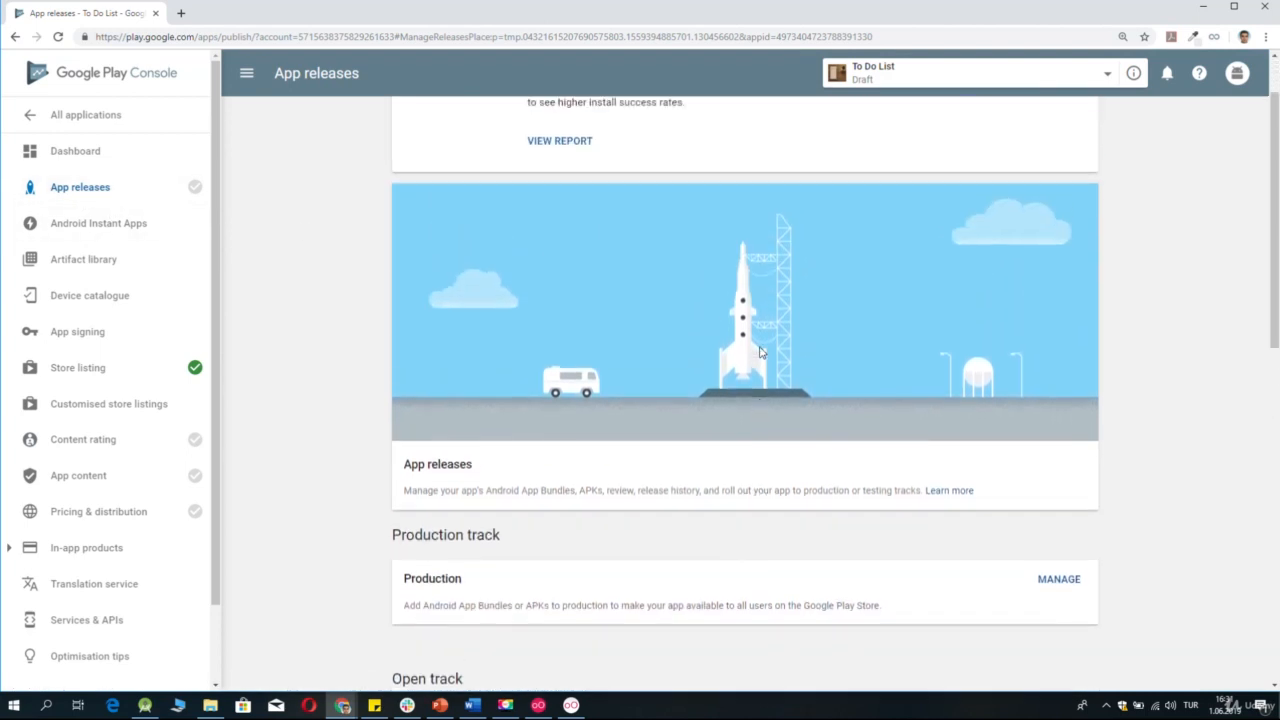
scroll(760, 352, "down", 5)
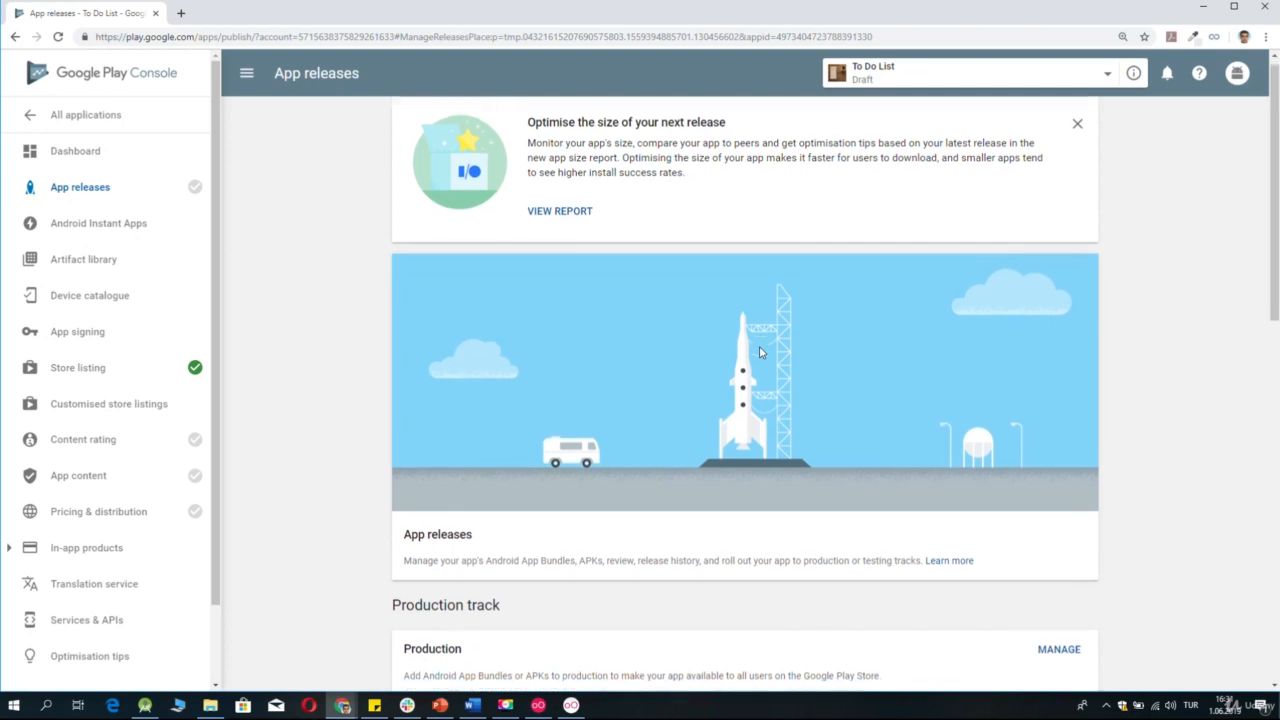
scroll(760, 352, "down", 2)
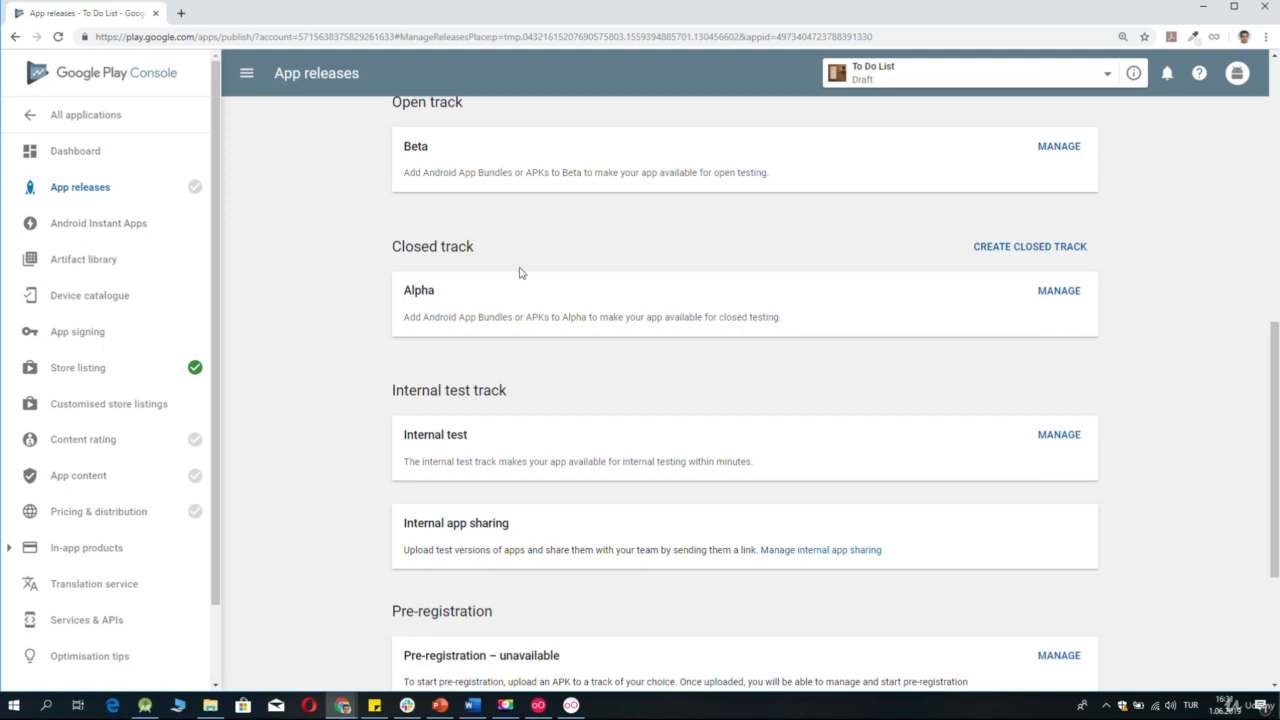
scroll(534, 294, "down", 2)
scroll(535, 294, "down", 1)
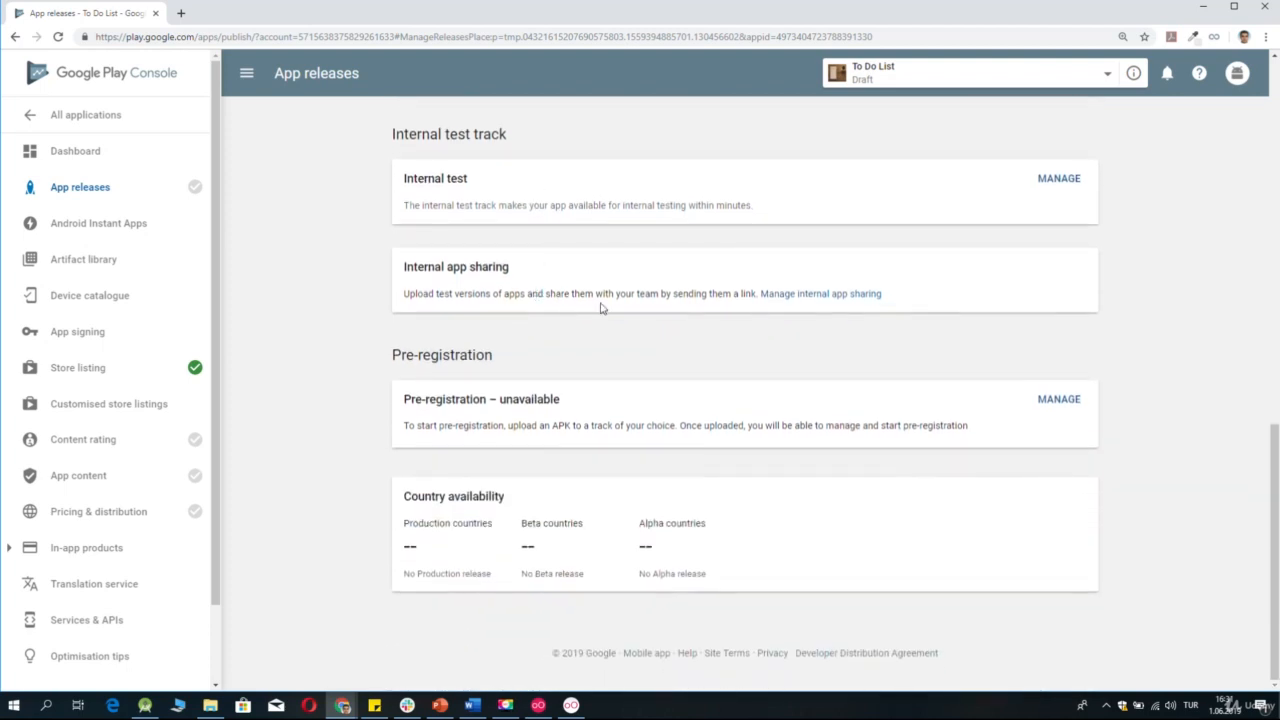
scroll(743, 372, "up", 3)
scroll(743, 373, "up", 2)
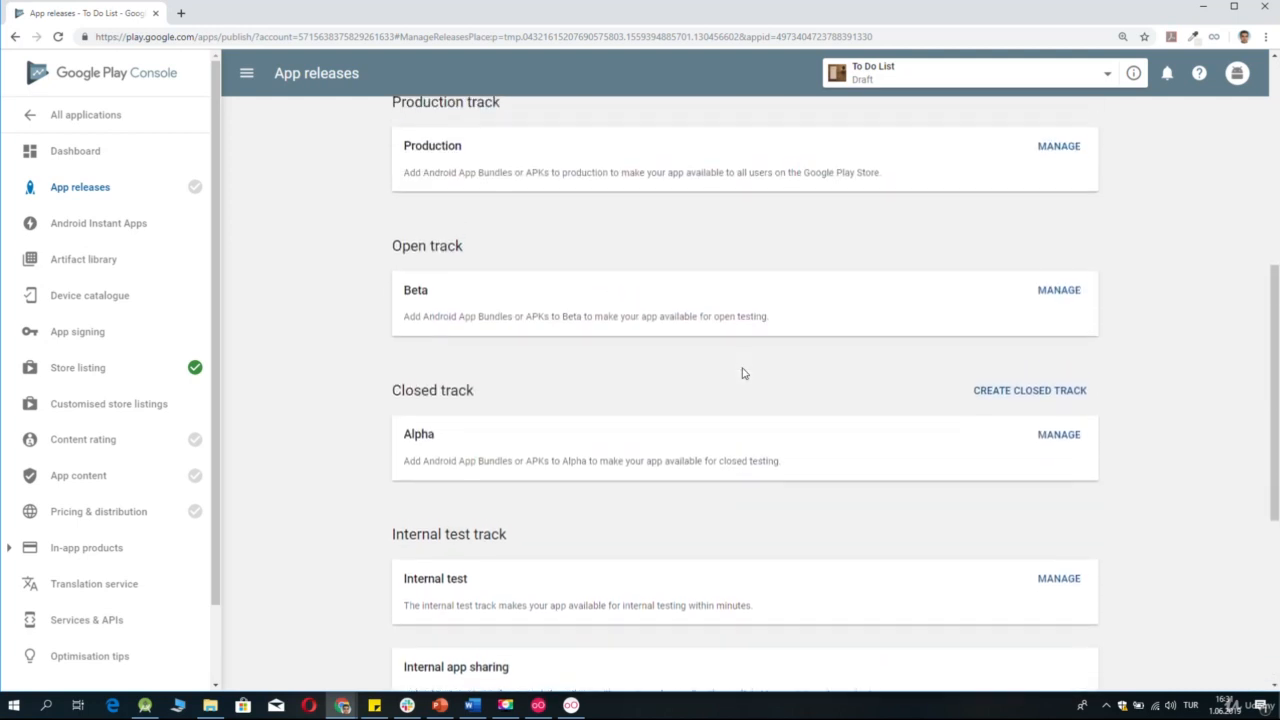
scroll(742, 373, "up", 3)
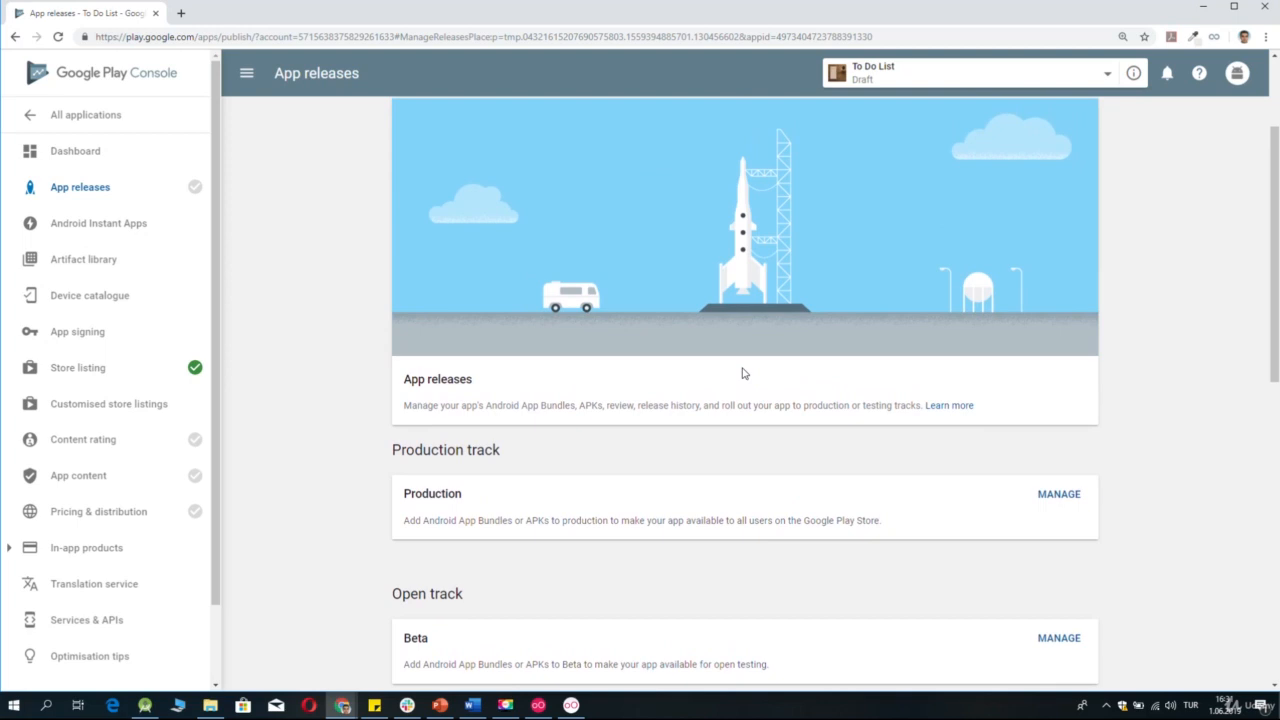
Create a new release on the production track and let Google manage the app signing key.
left_click(1062, 500)
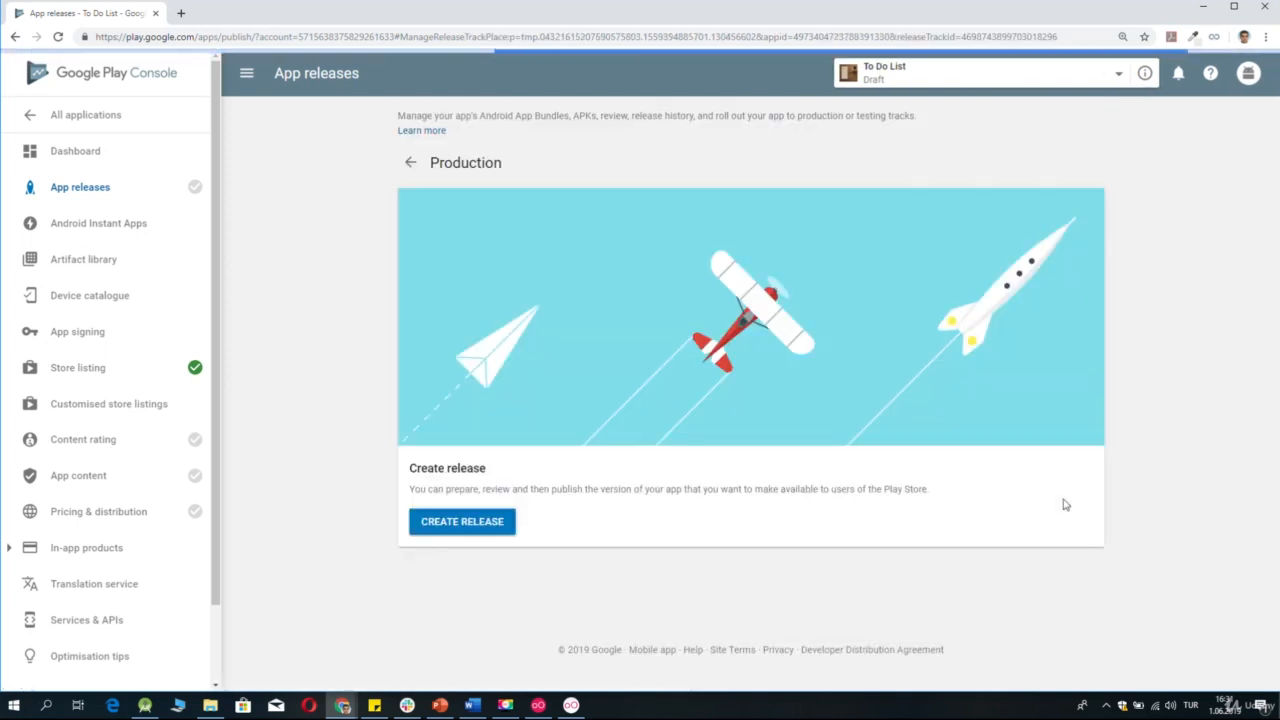
left_click(446, 522)
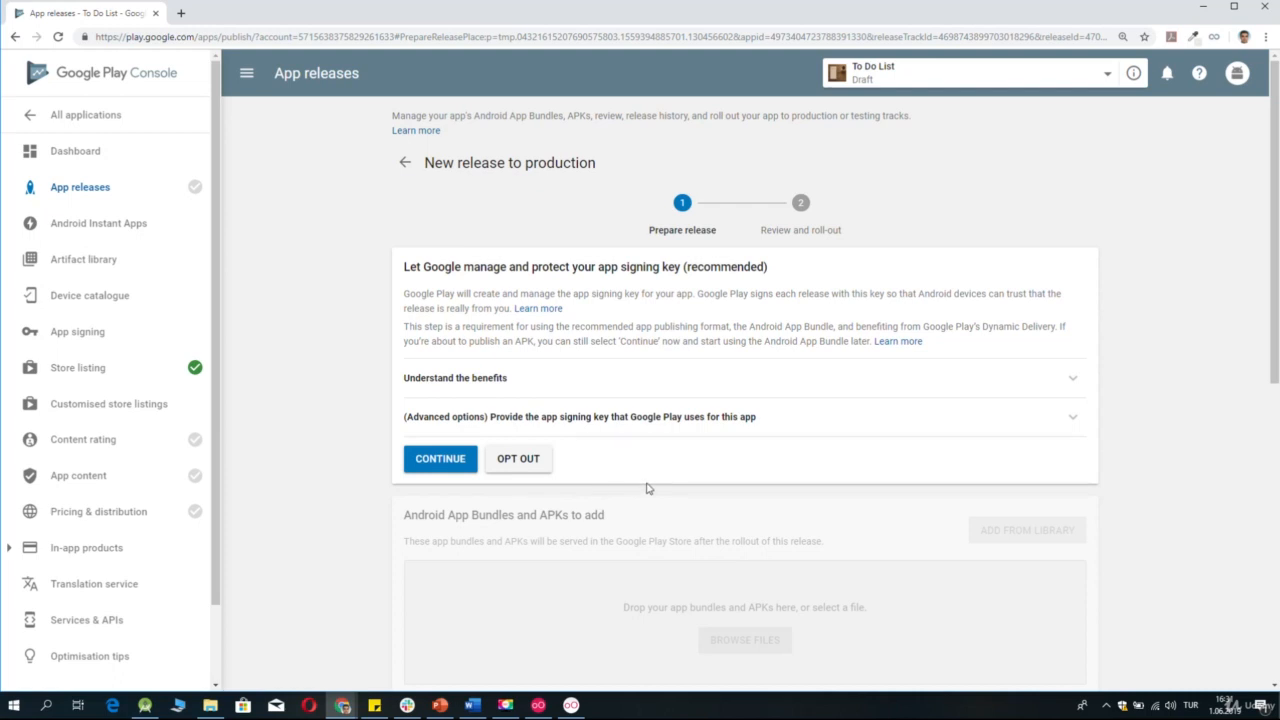
scroll(646, 488, "down", 1)
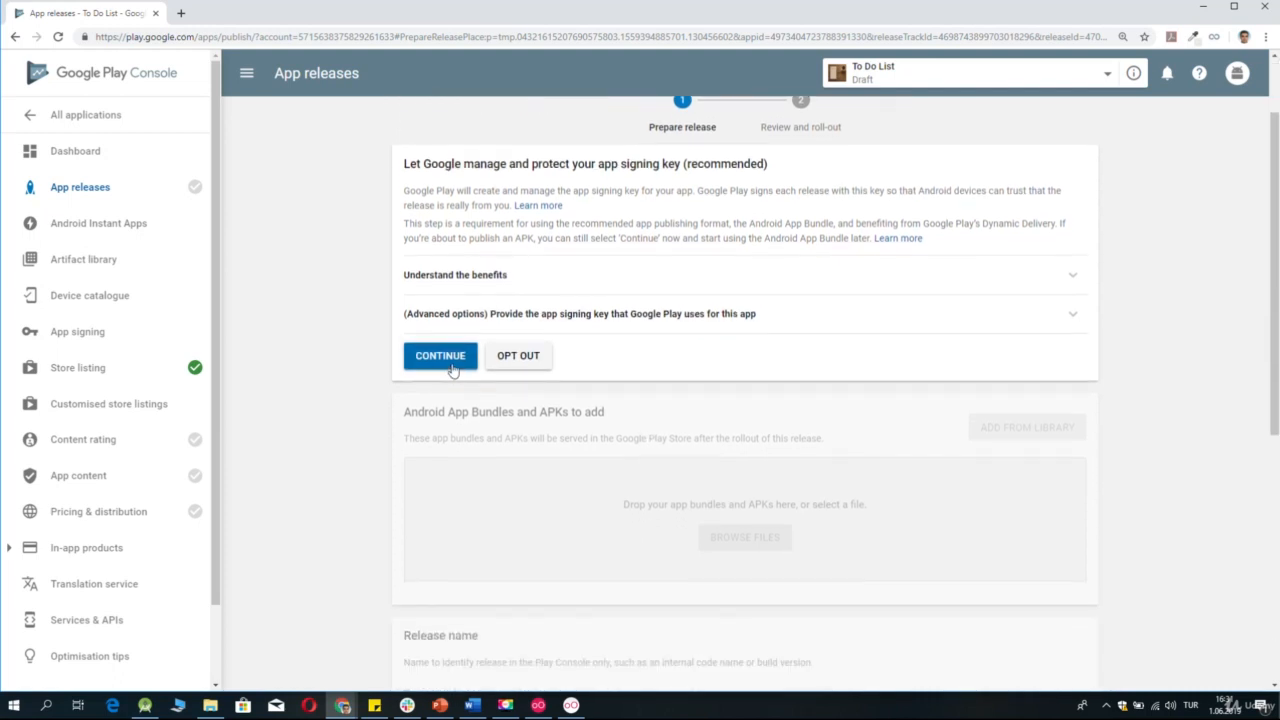
left_click(451, 367)
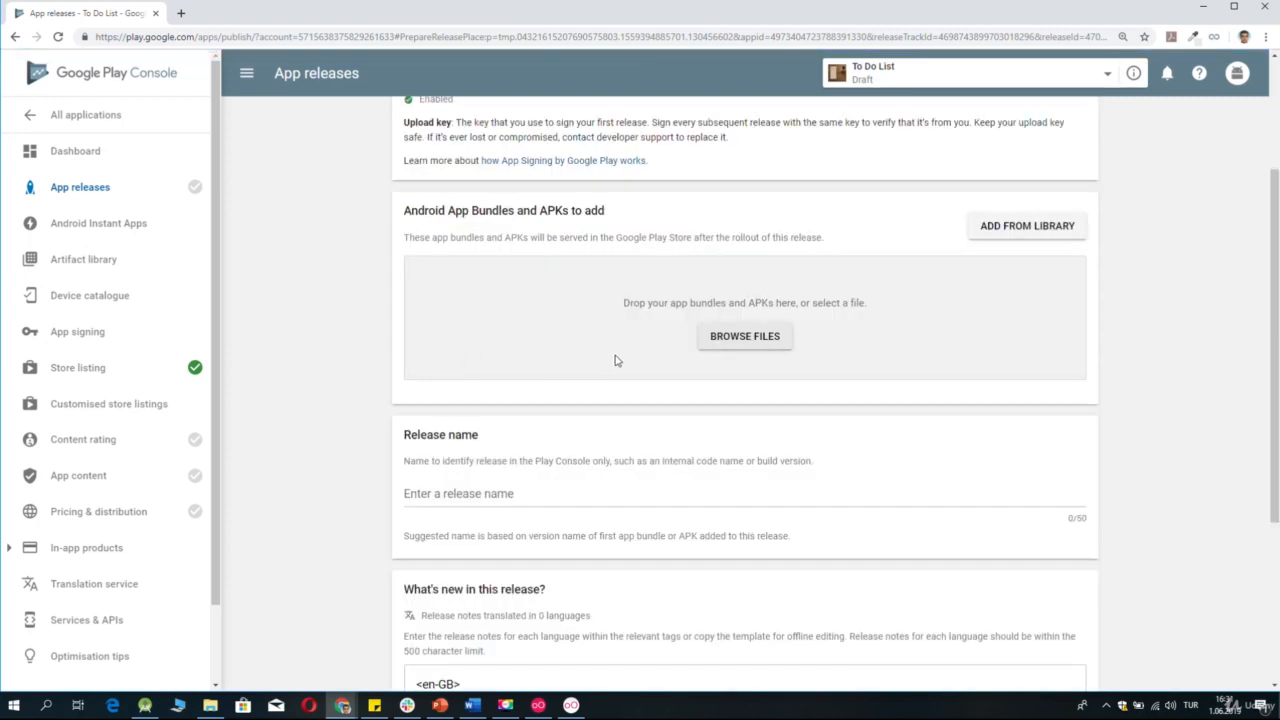
Try to upload app-release.apk from the Todolistproject app's release folder to the production release.
left_click(772, 339)
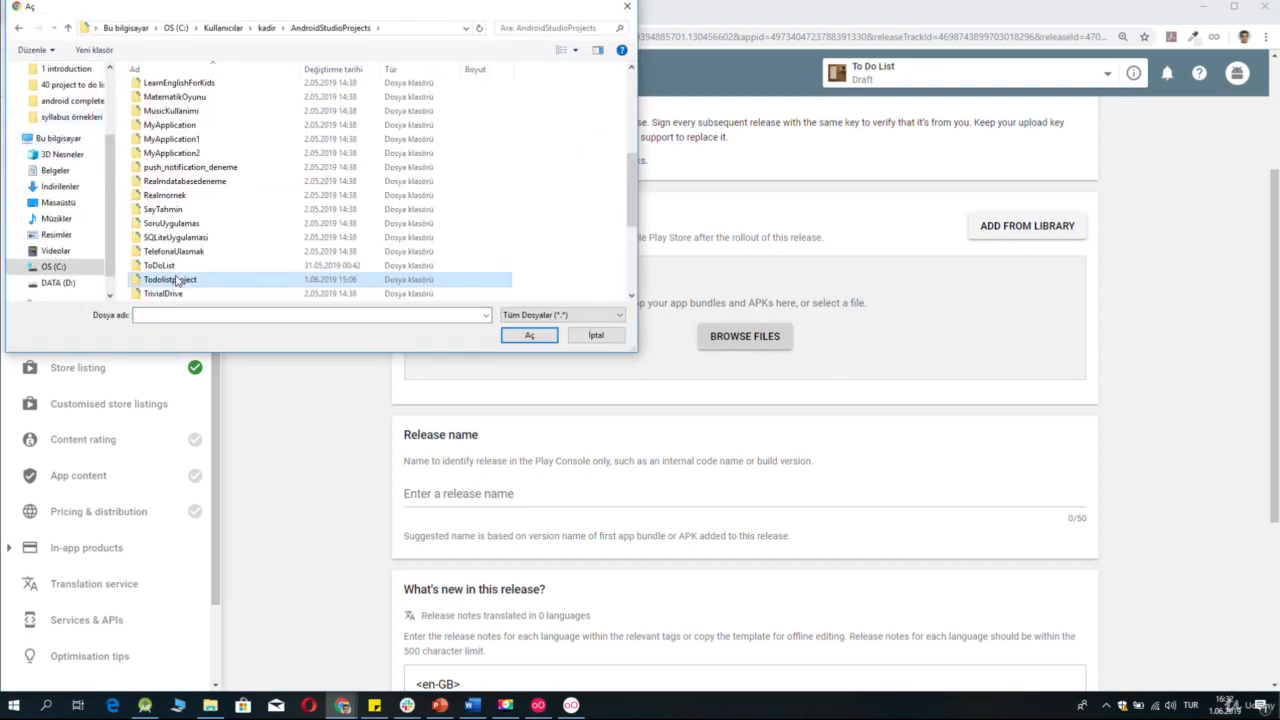
double_click(177, 280)
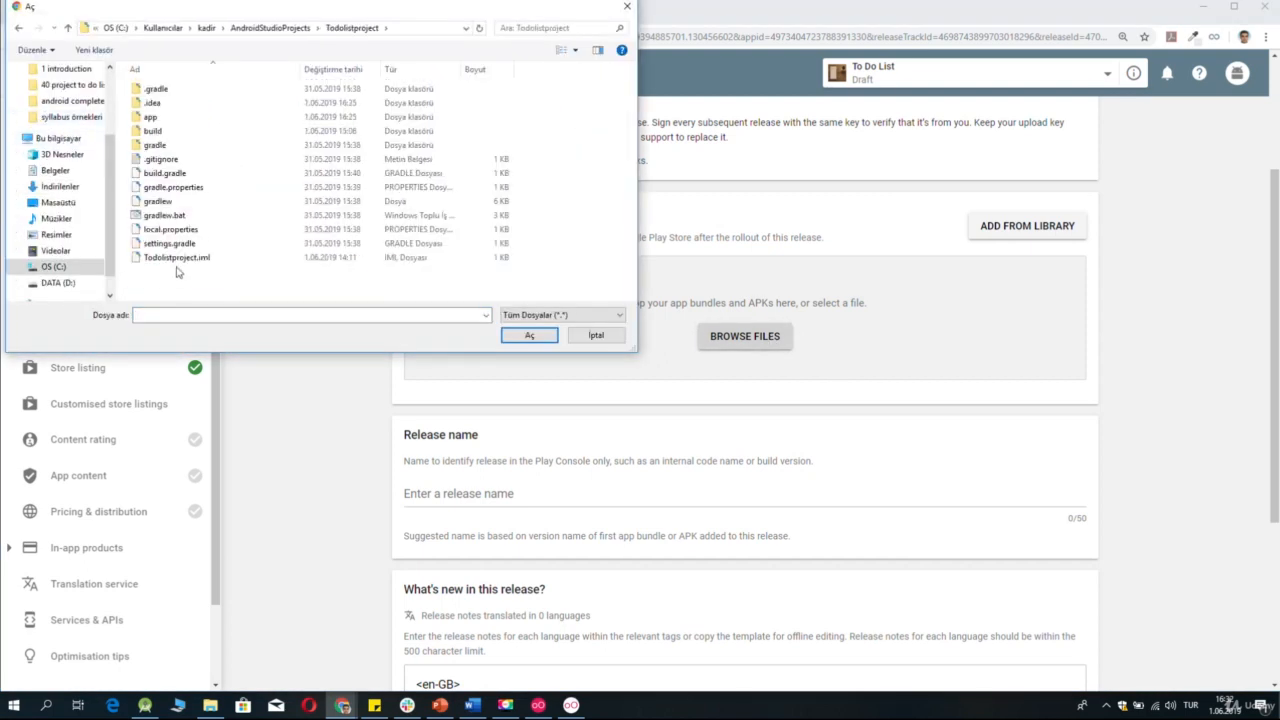
double_click(158, 118)
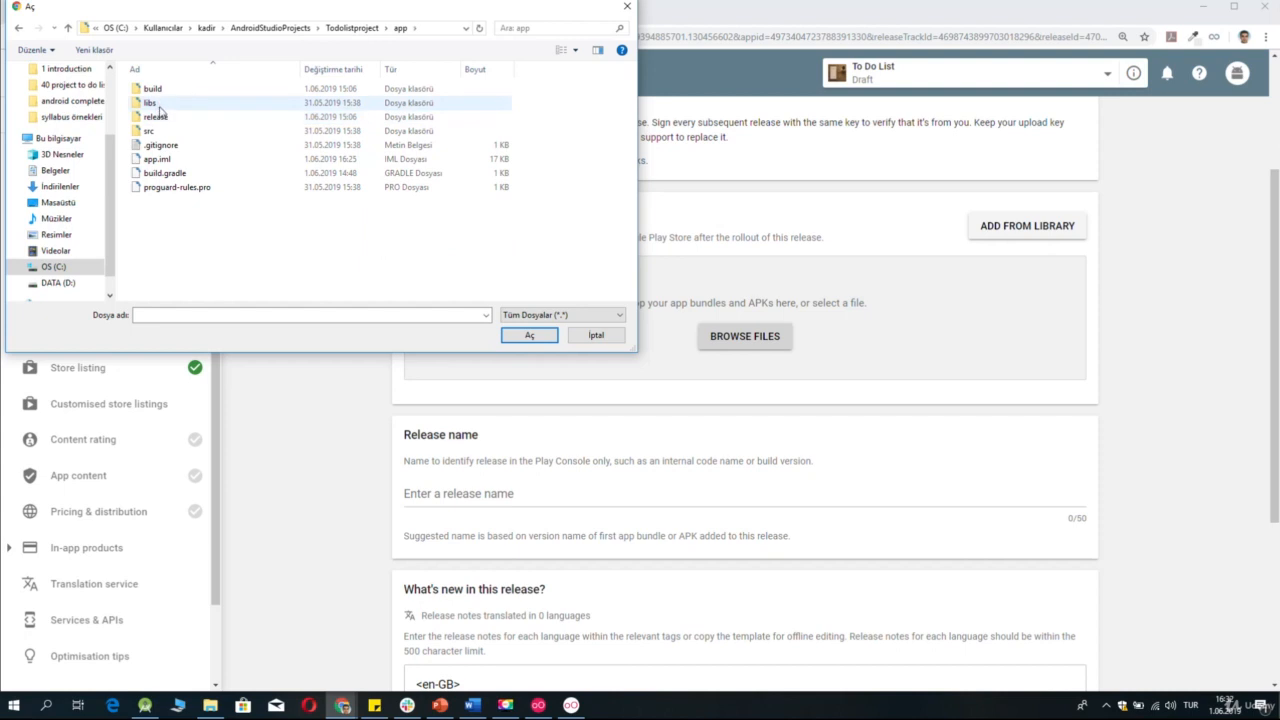
double_click(157, 116)
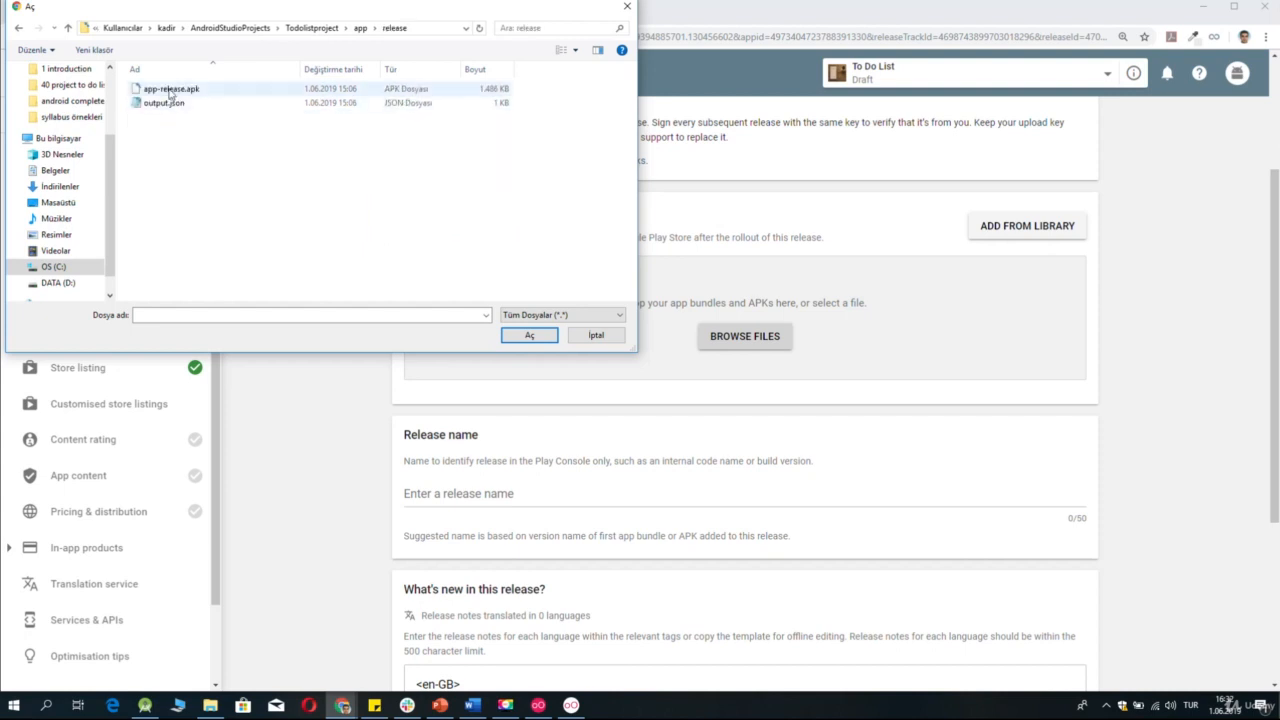
double_click(170, 90)
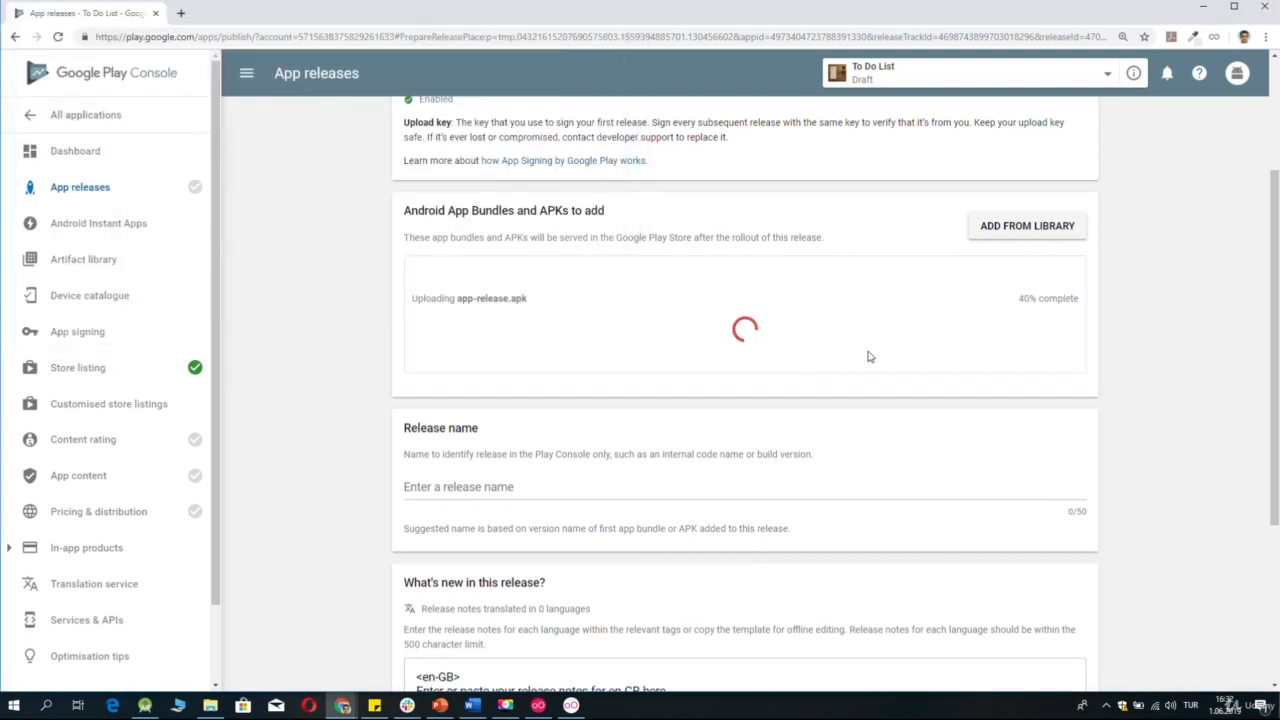
scroll(1070, 395, "down", 1)
scroll(1069, 395, "down", 1)
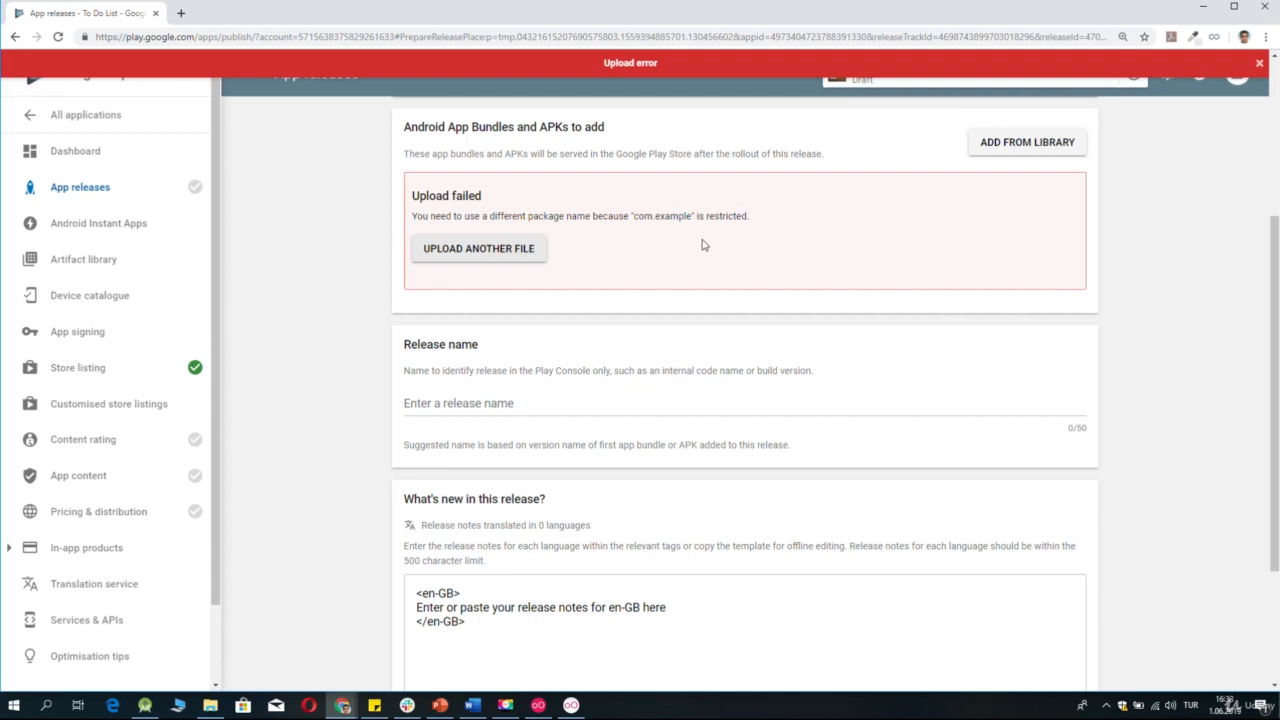
Switch to Android Studio and display the project tree as Project Source Files.
left_click(157, 706)
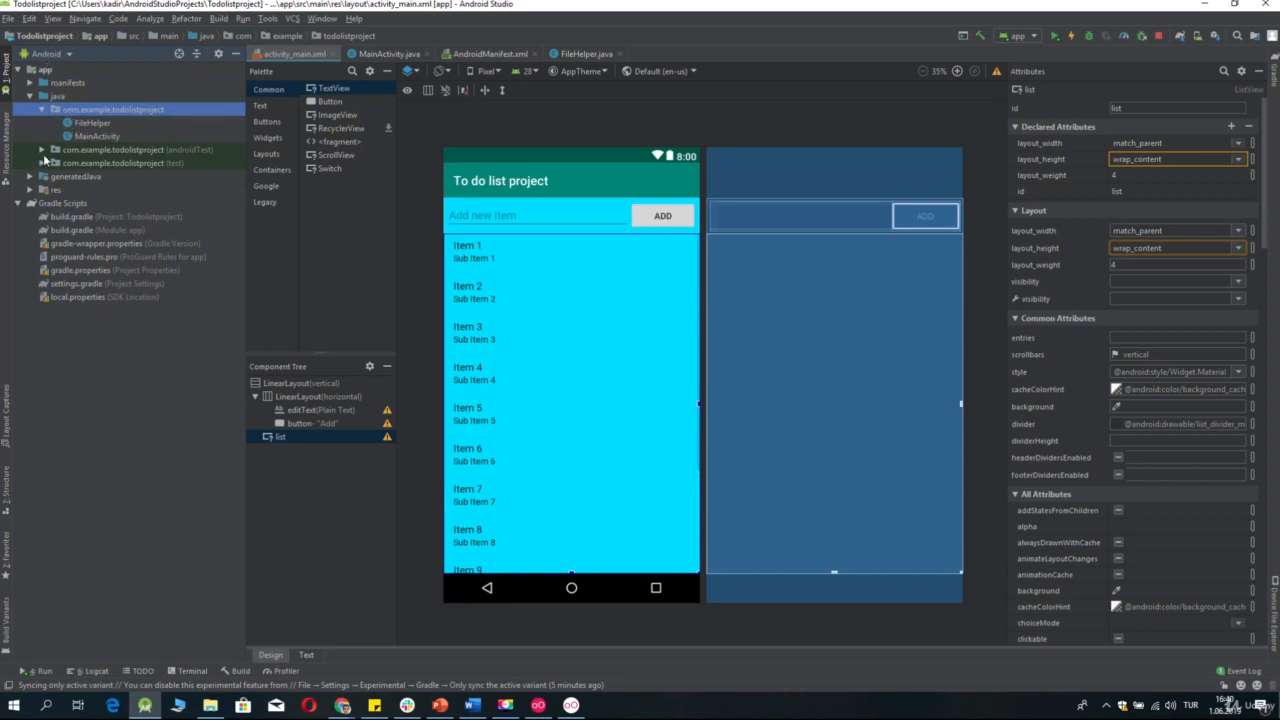
left_click(50, 55)
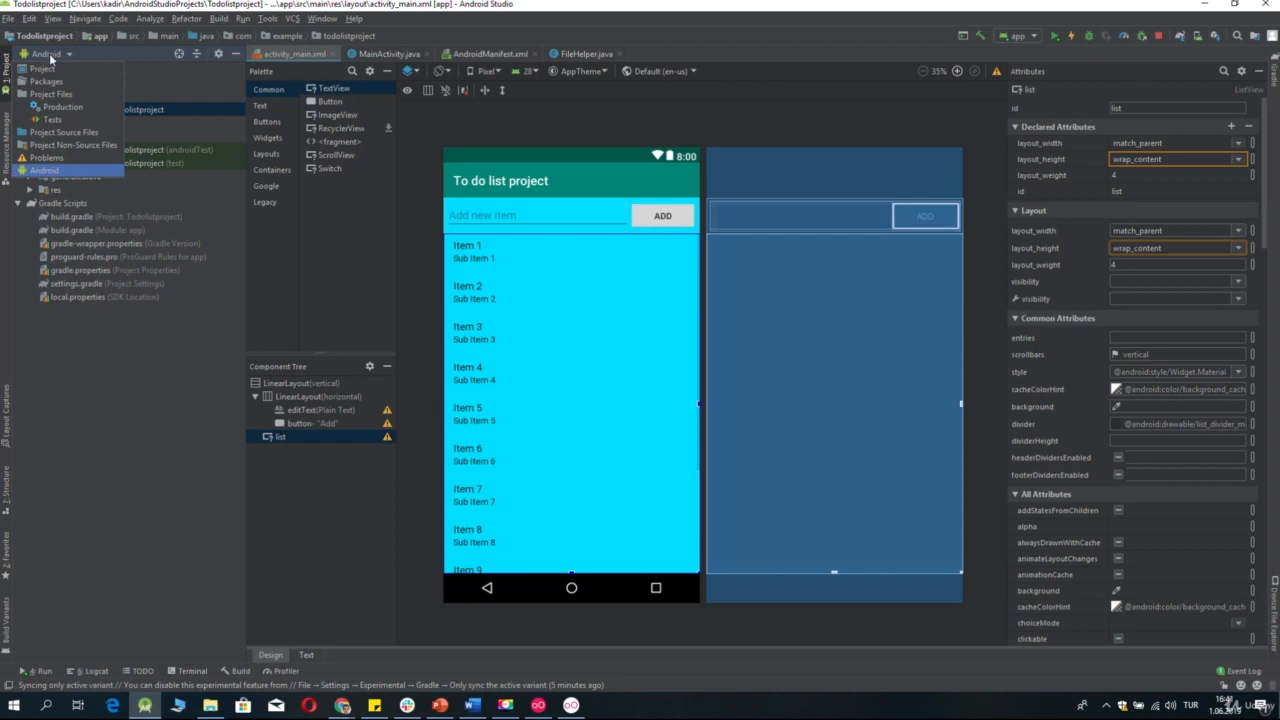
left_click(43, 133)
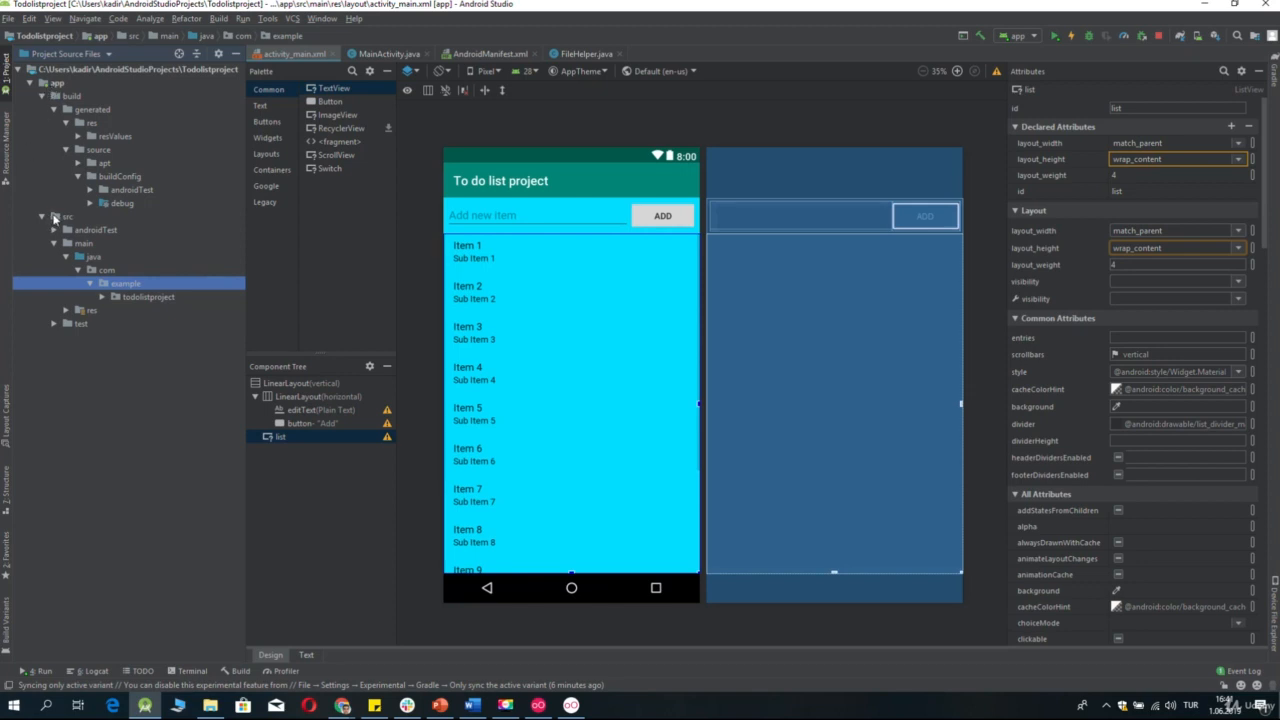
Rename the com.example package's last segment to company and apply the refactoring to all its usages.
right_click(136, 286)
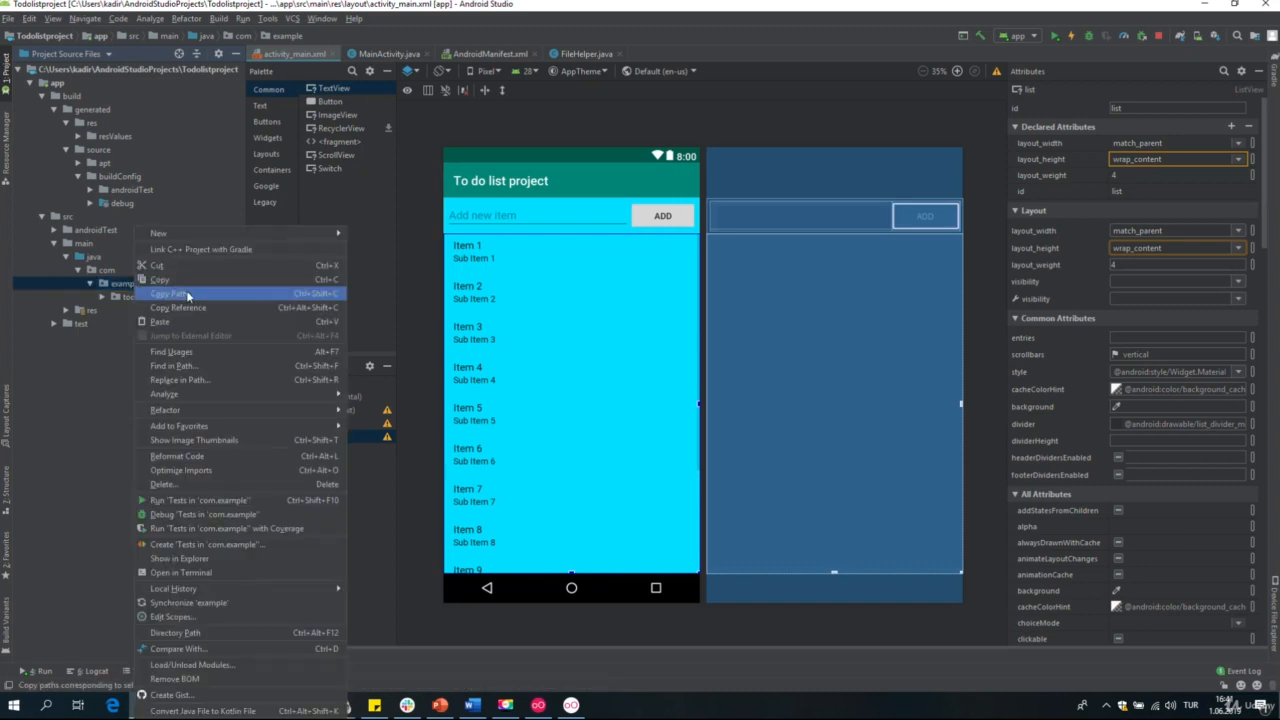
mouse_move(200, 413)
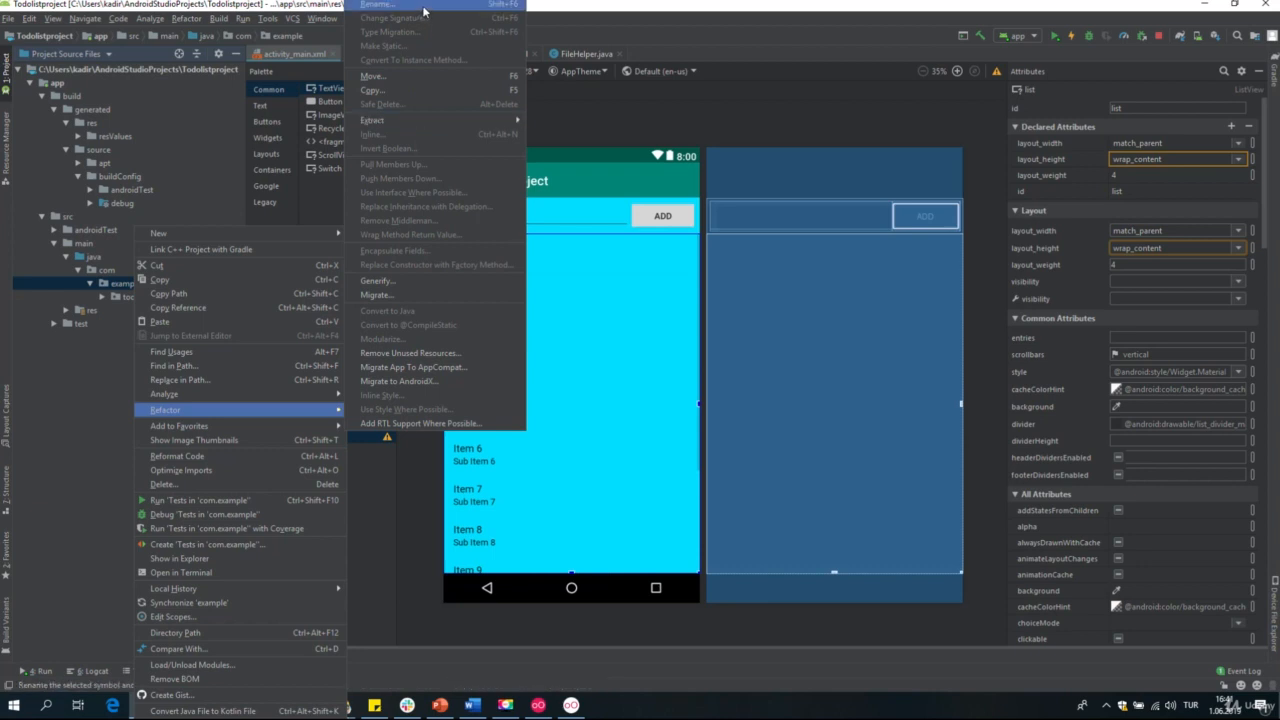
left_click(385, 4)
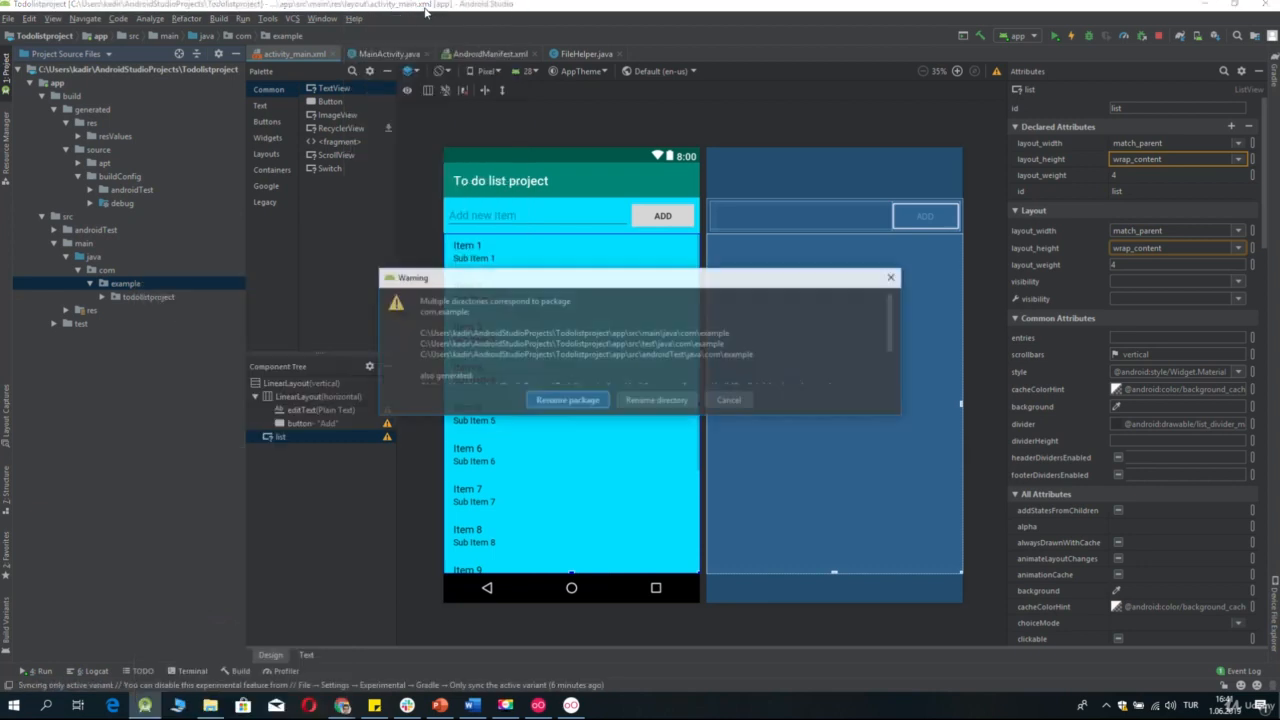
left_click(557, 401)
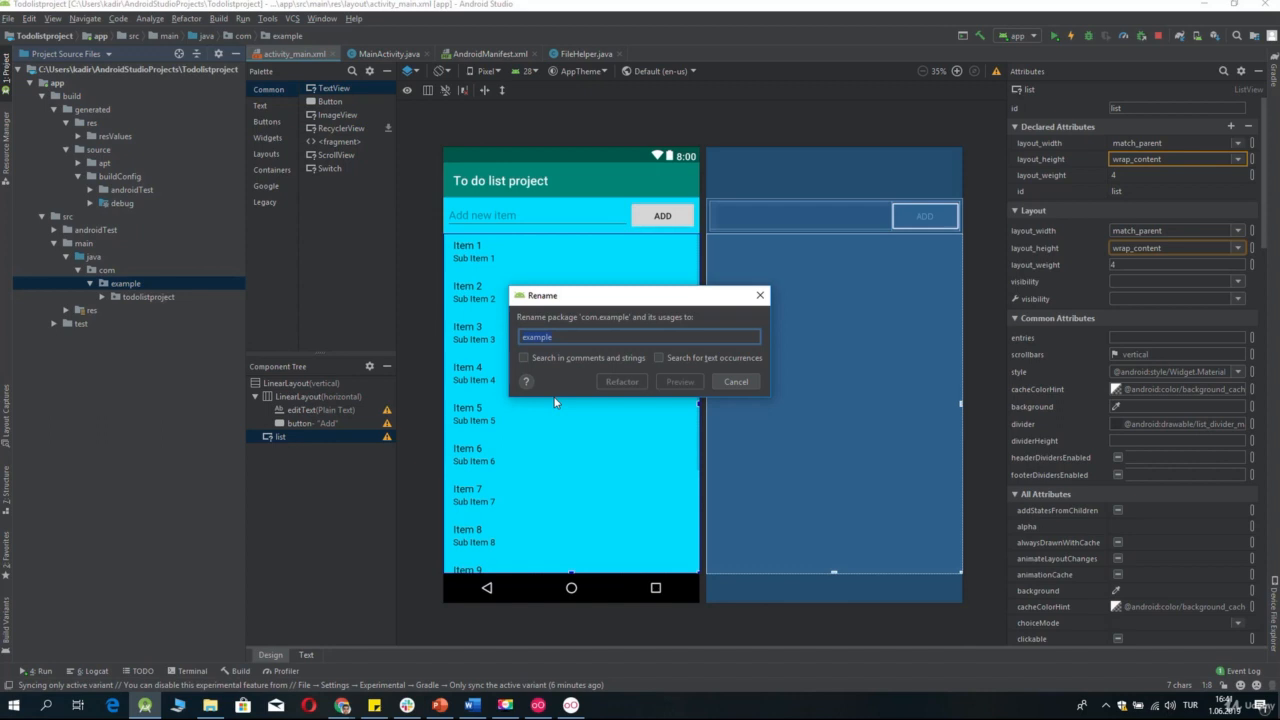
type("company")
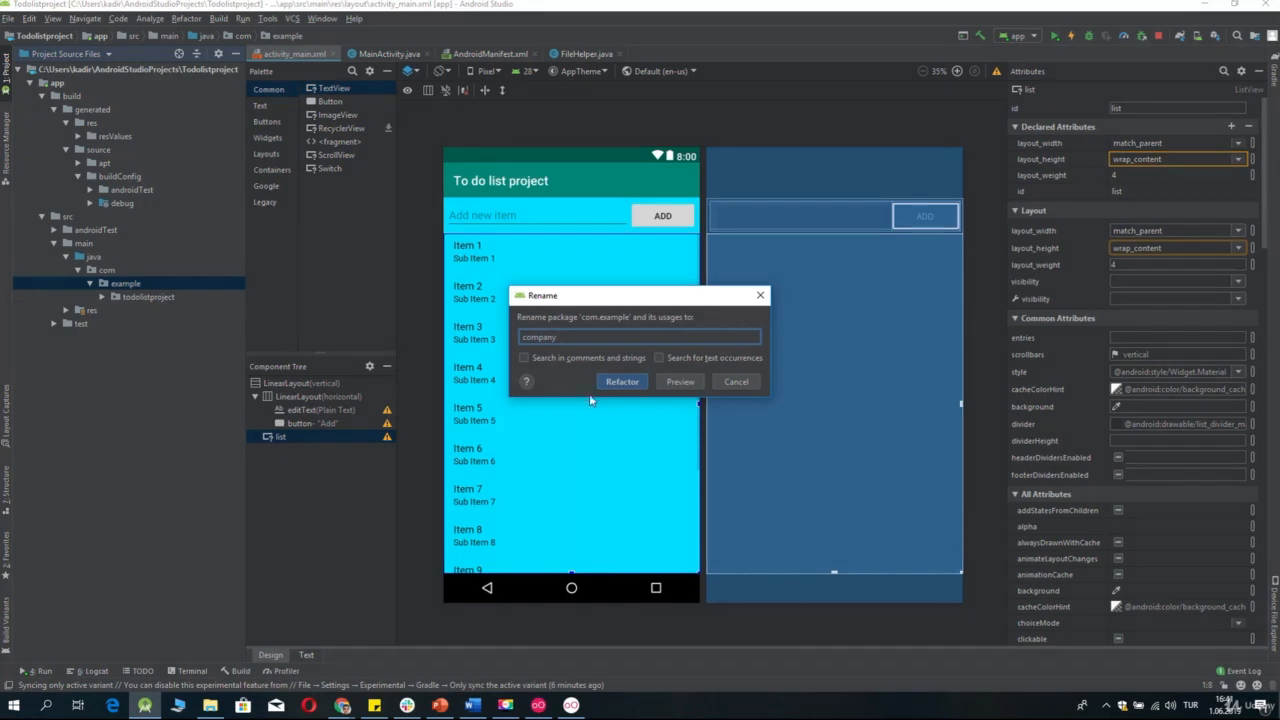
left_click(631, 387)
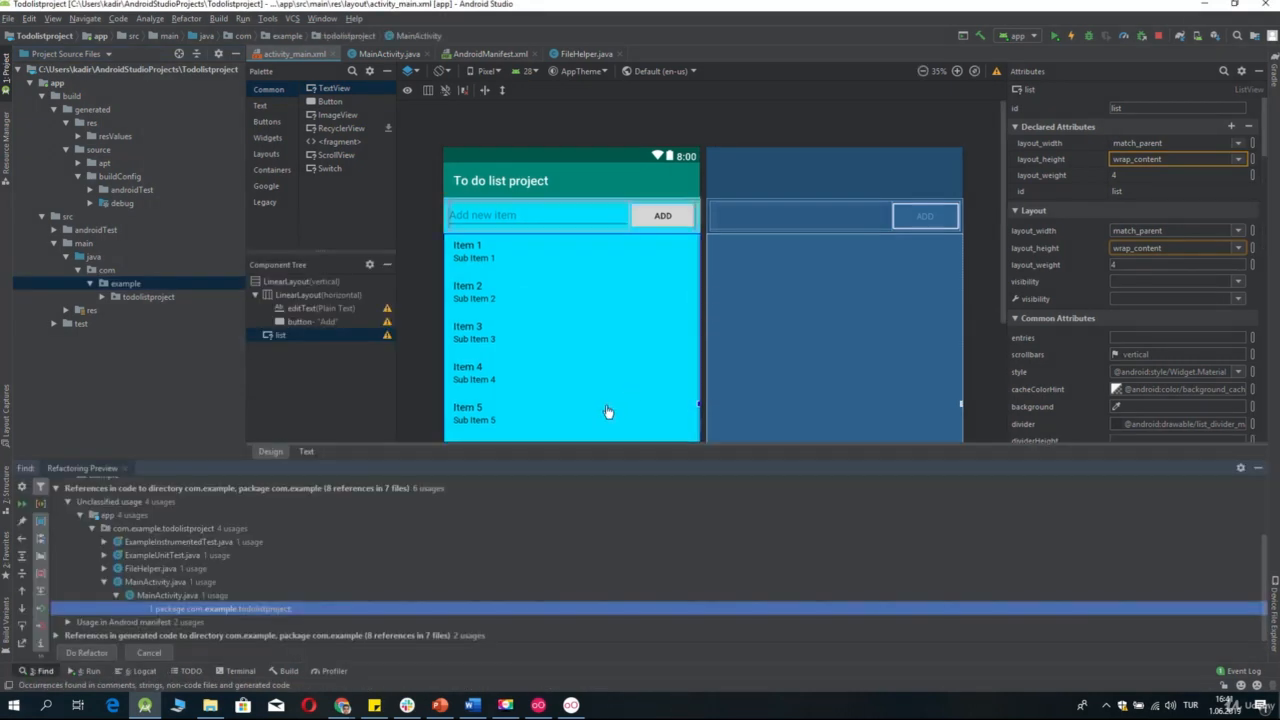
left_click(100, 653)
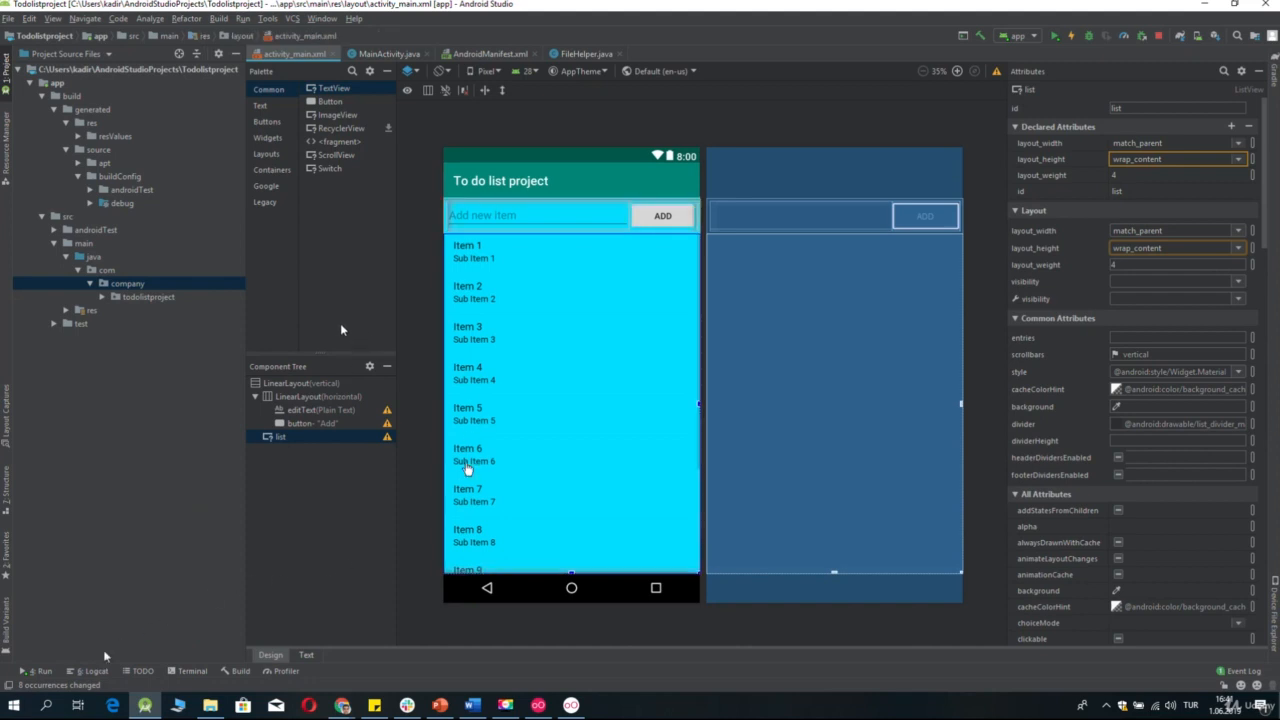
Return to the Android project view, then set applicationId to "com.company.todolistproject" in the app module's build.gradle and sync the project.
left_click(70, 53)
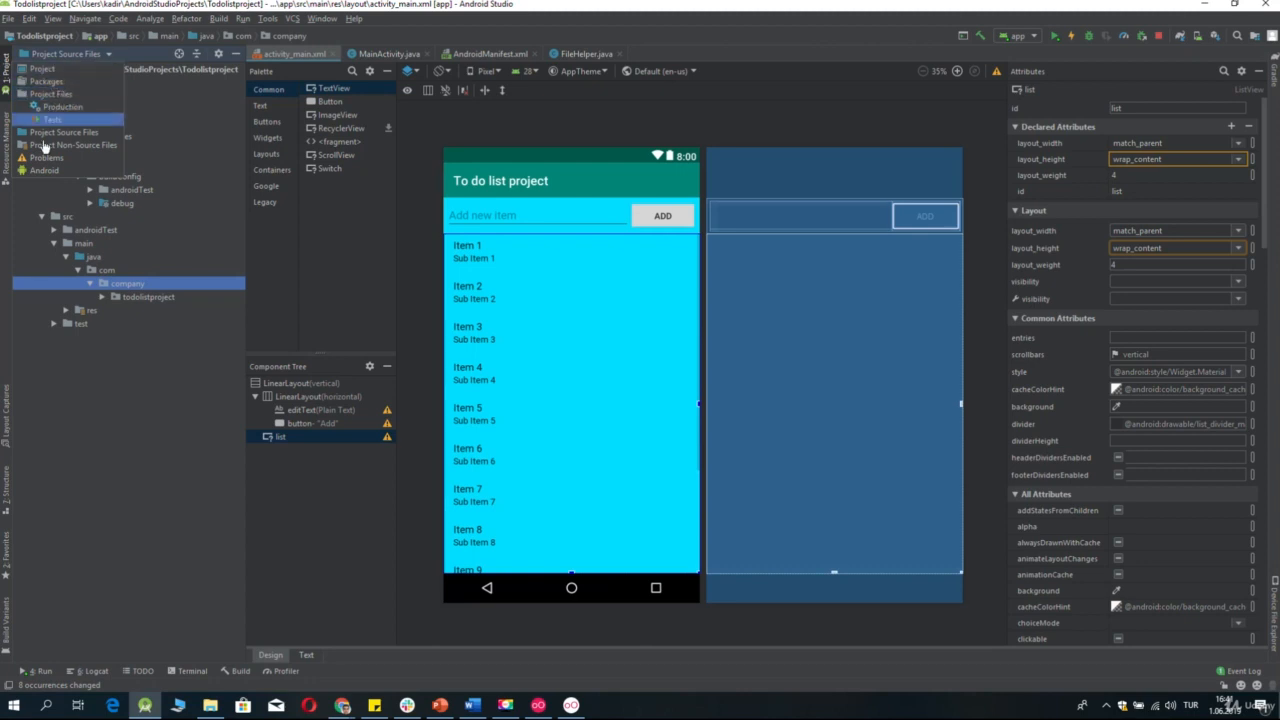
left_click(43, 171)
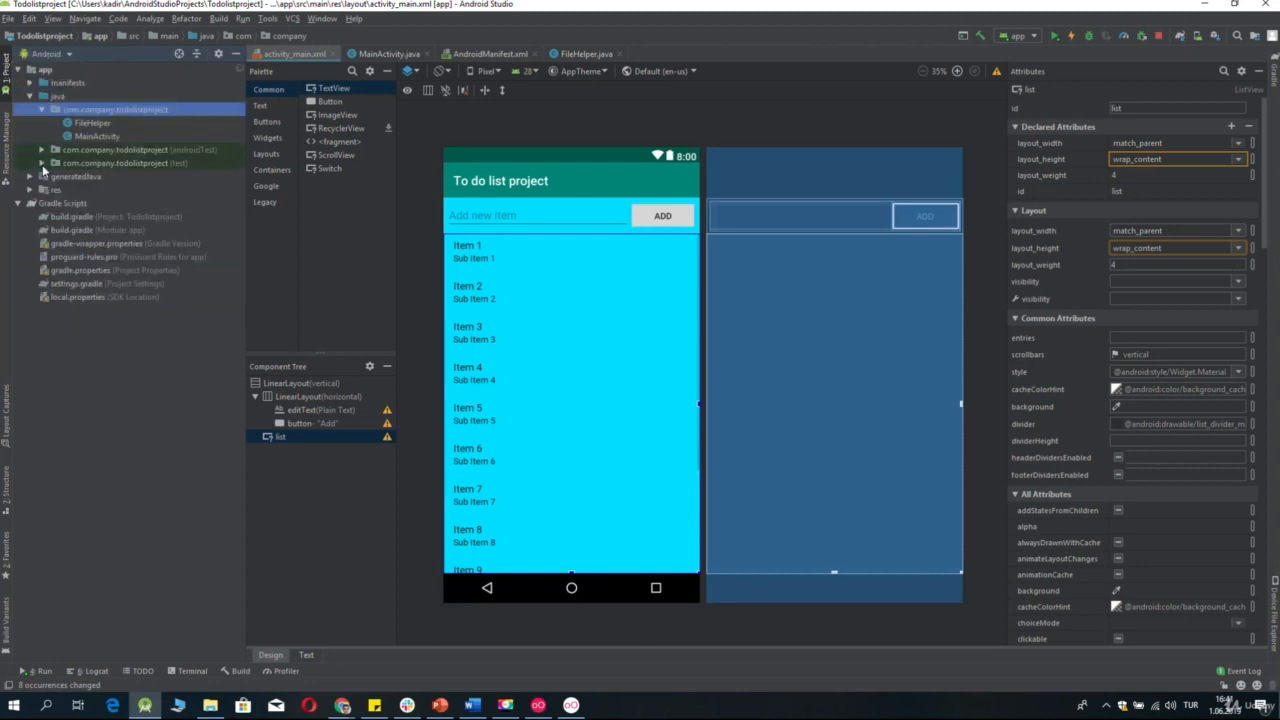
double_click(93, 231)
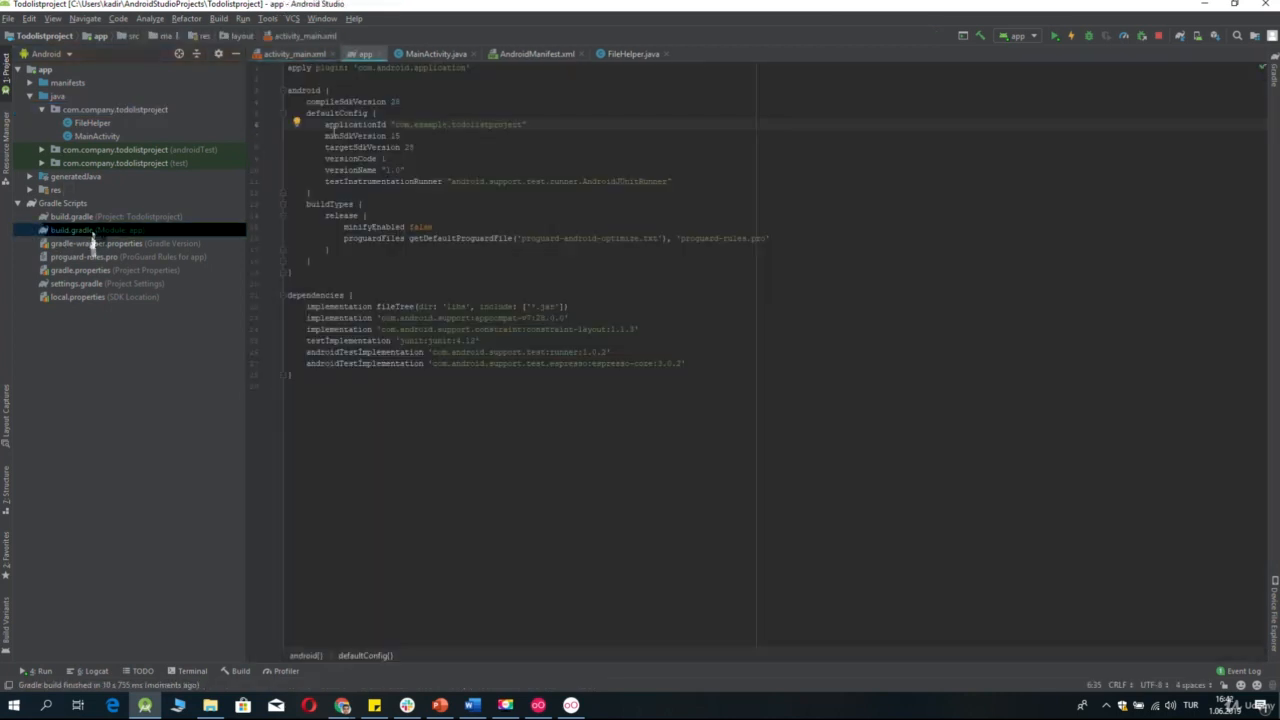
key("BackSpace")
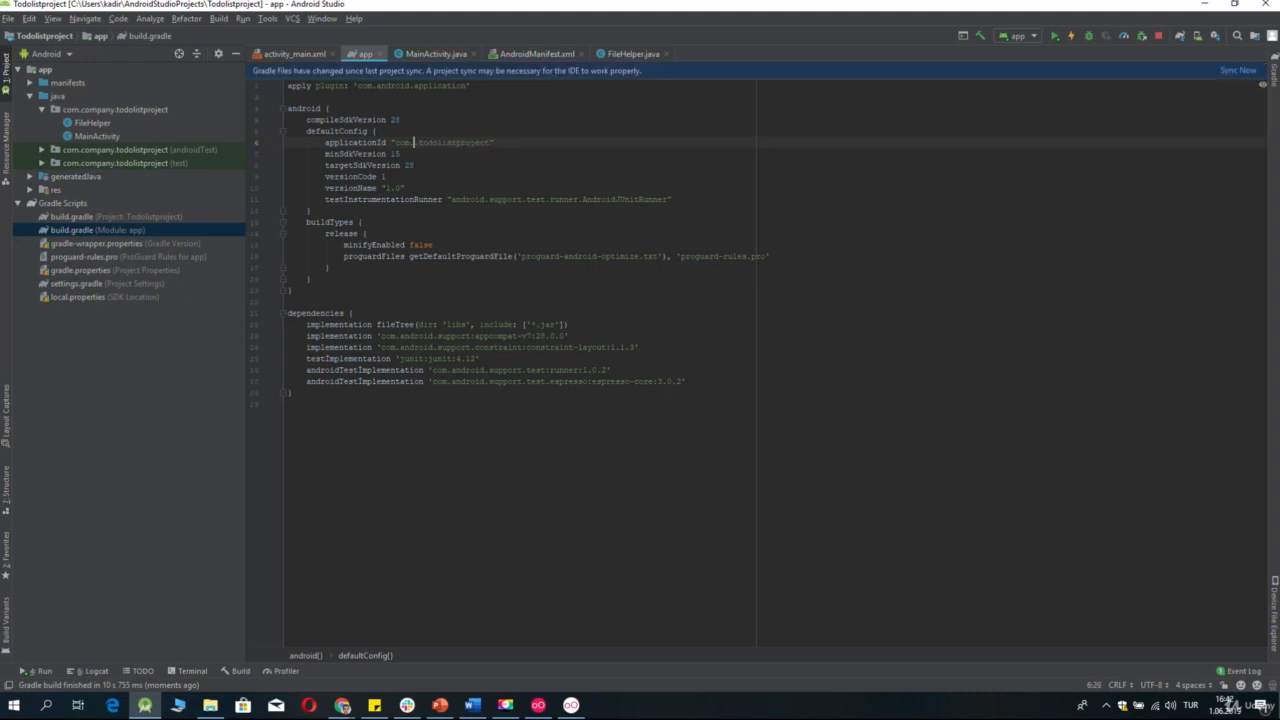
type("company")
left_click(1228, 79)
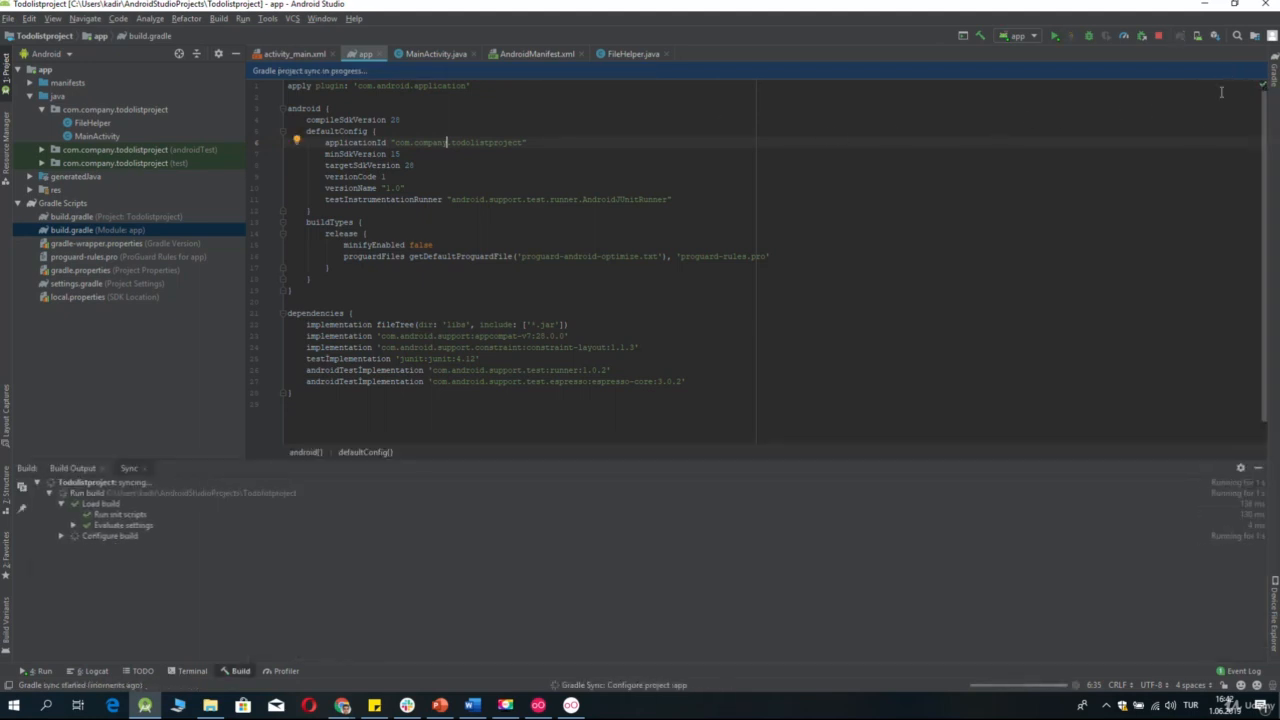
Rebuild the project and close the app module's build.gradle file.
left_click(1258, 468)
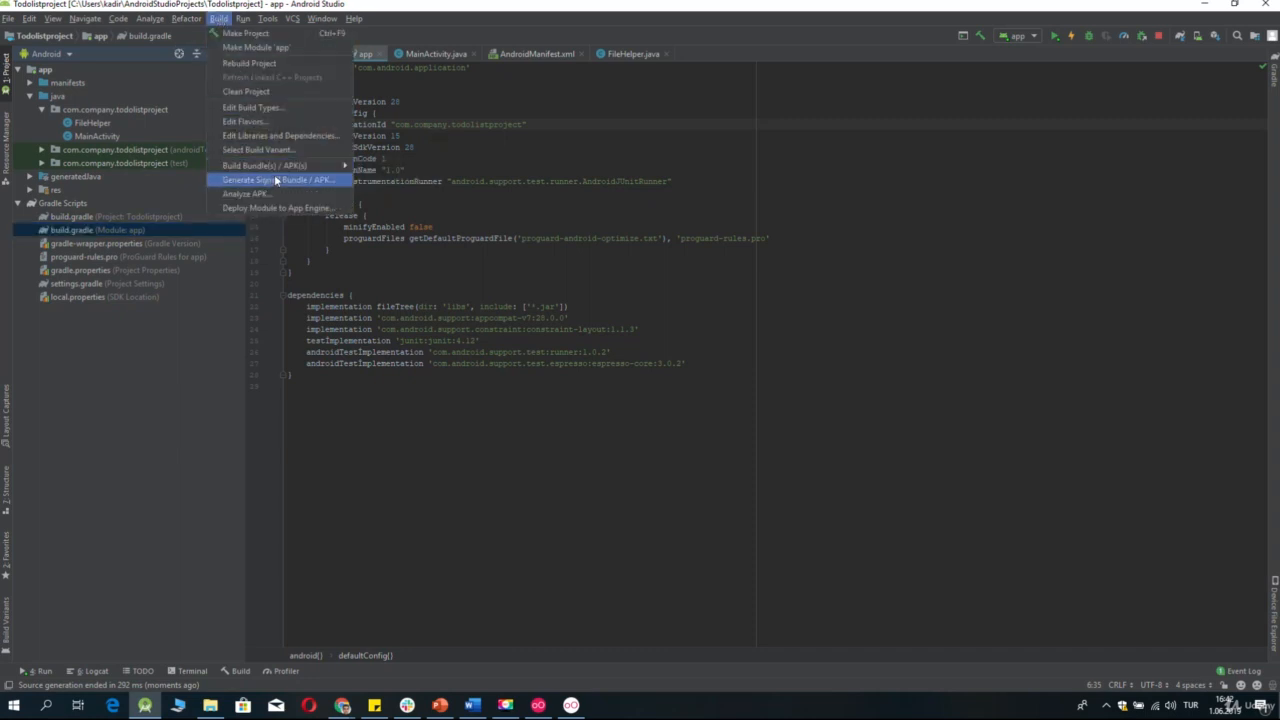
left_click(287, 64)
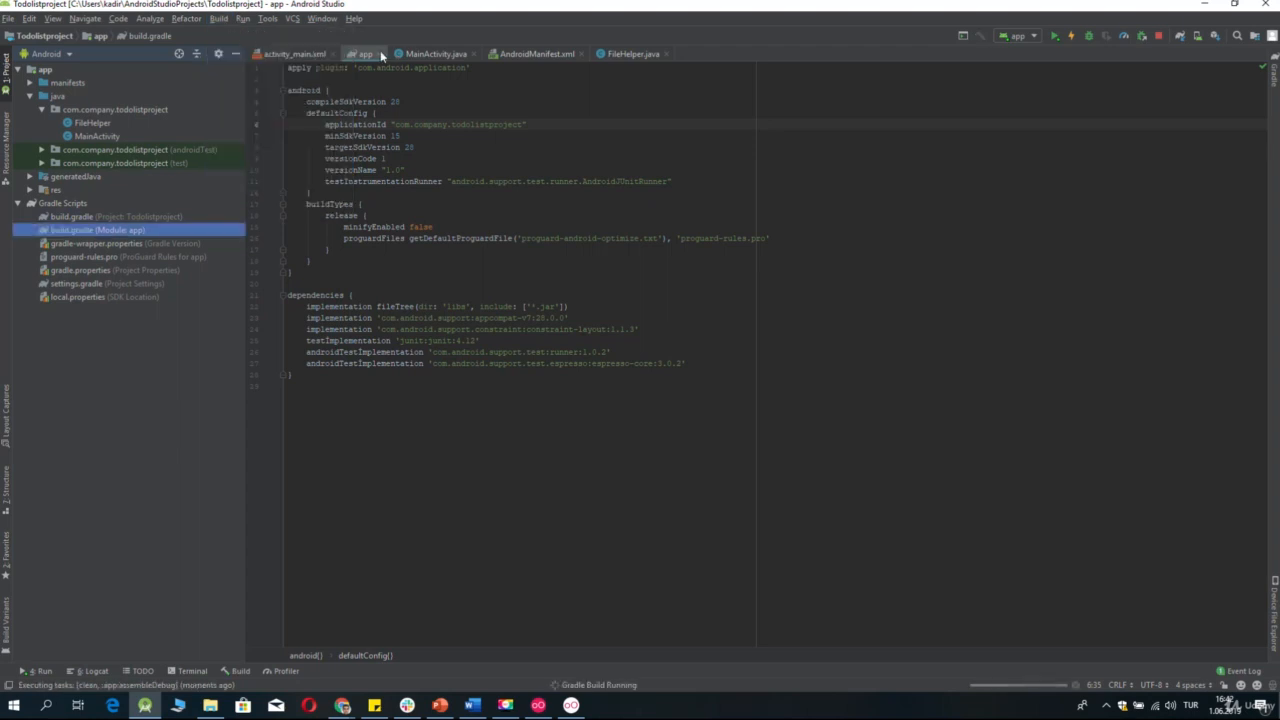
left_click(381, 55)
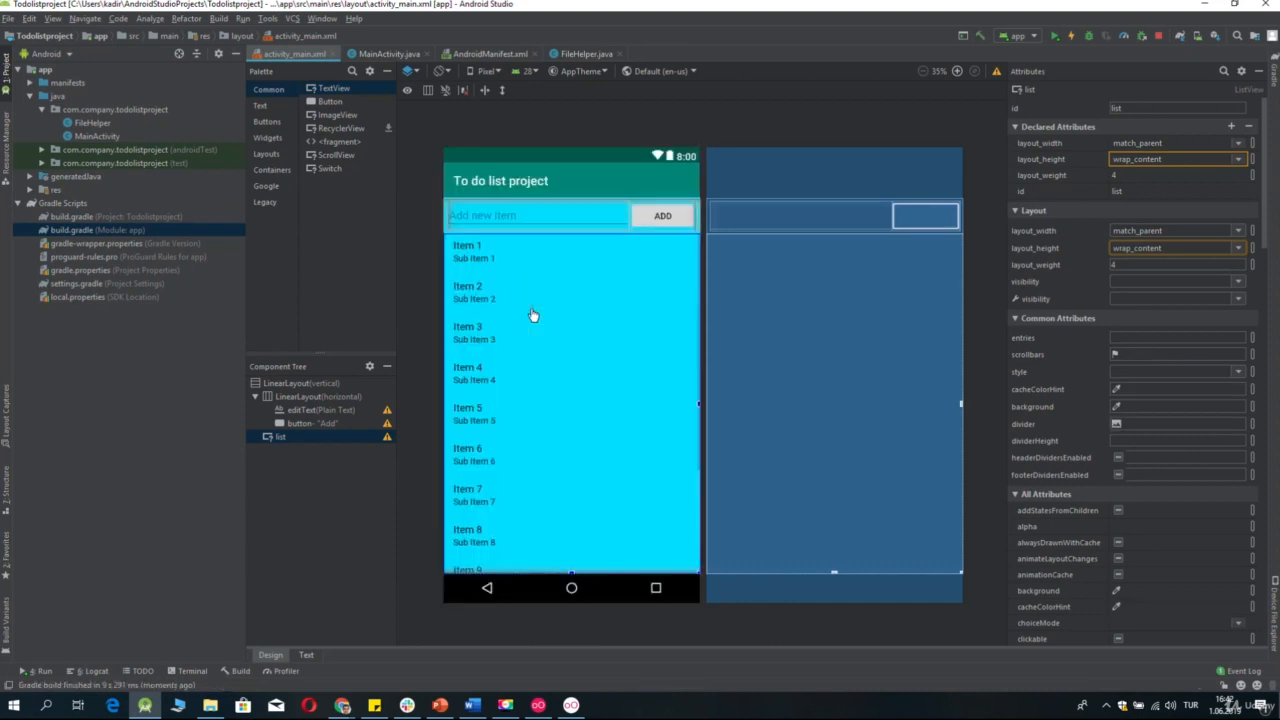
Generate a signed APK of the app module with the existing key store and the release build variant.
left_click(218, 18)
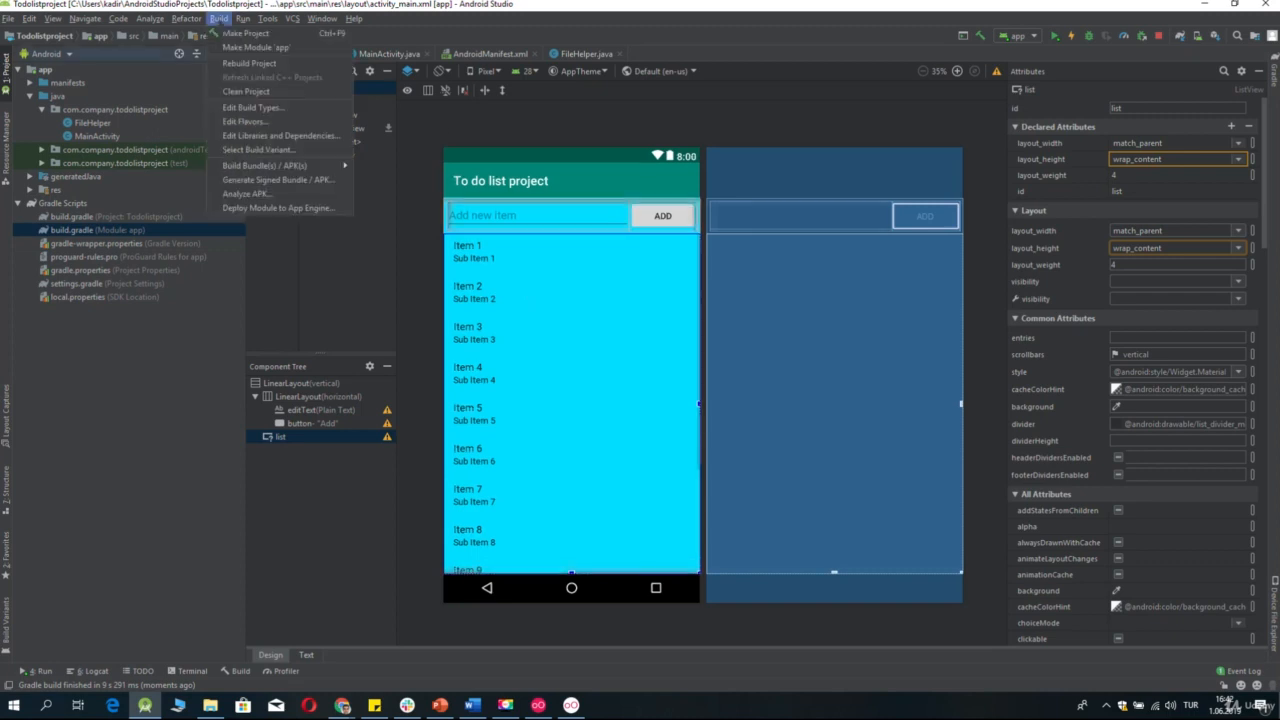
left_click(287, 179)
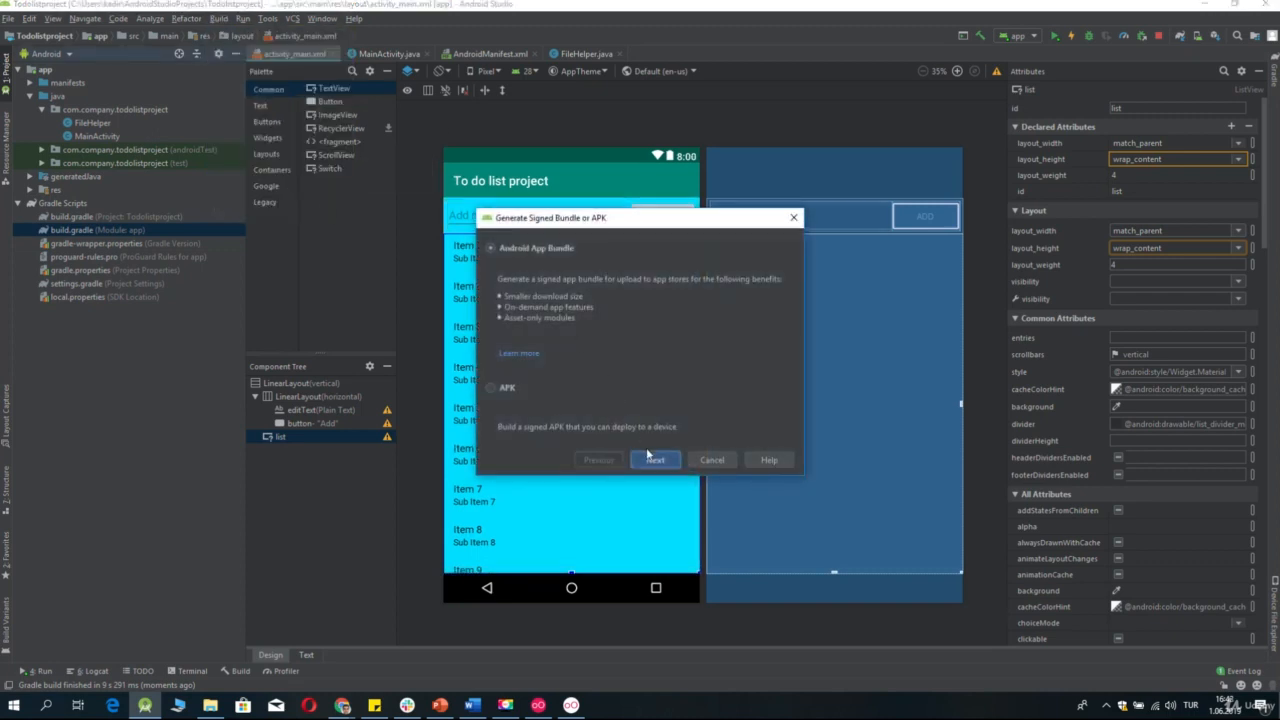
left_click(509, 390)
left_click(656, 460)
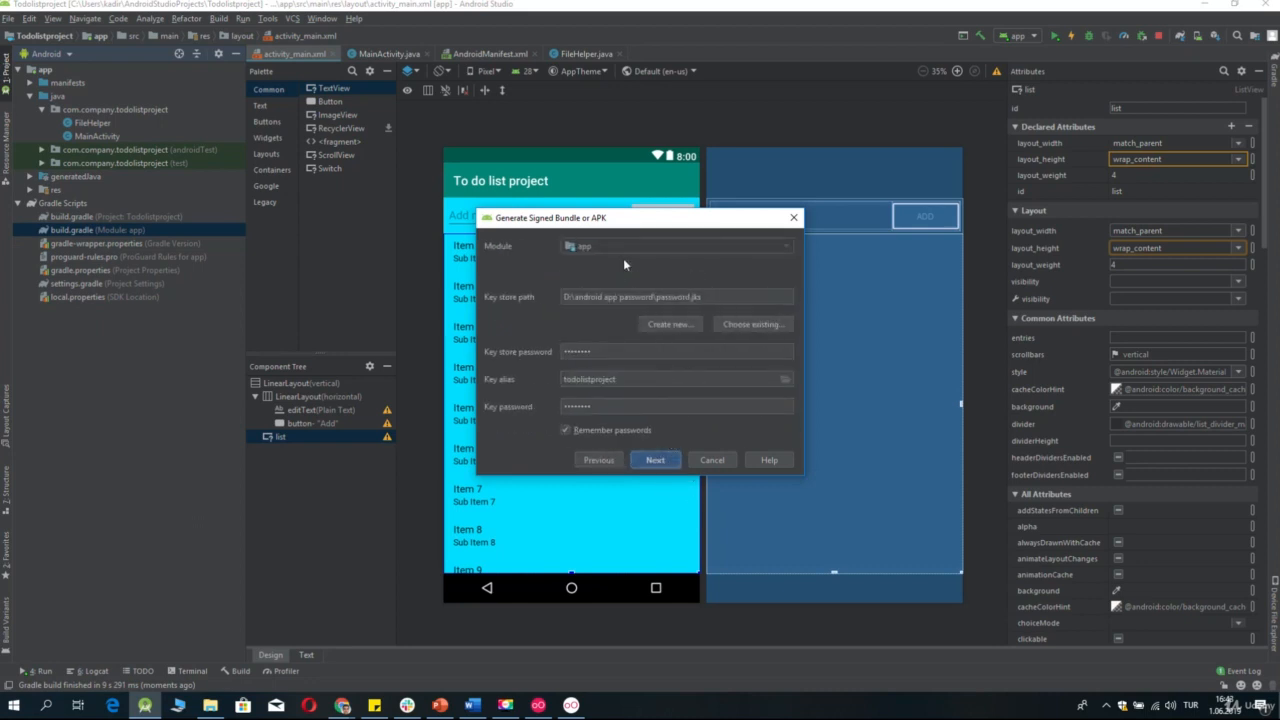
left_click(654, 460)
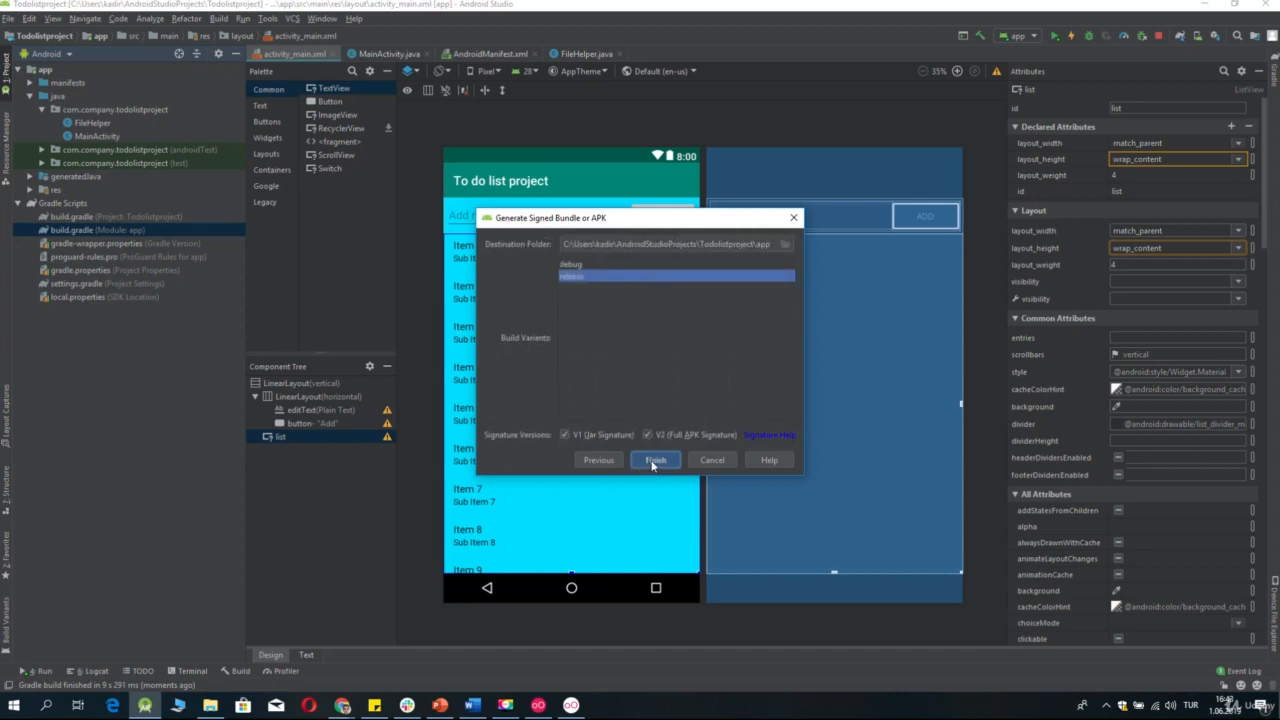
left_click(654, 461)
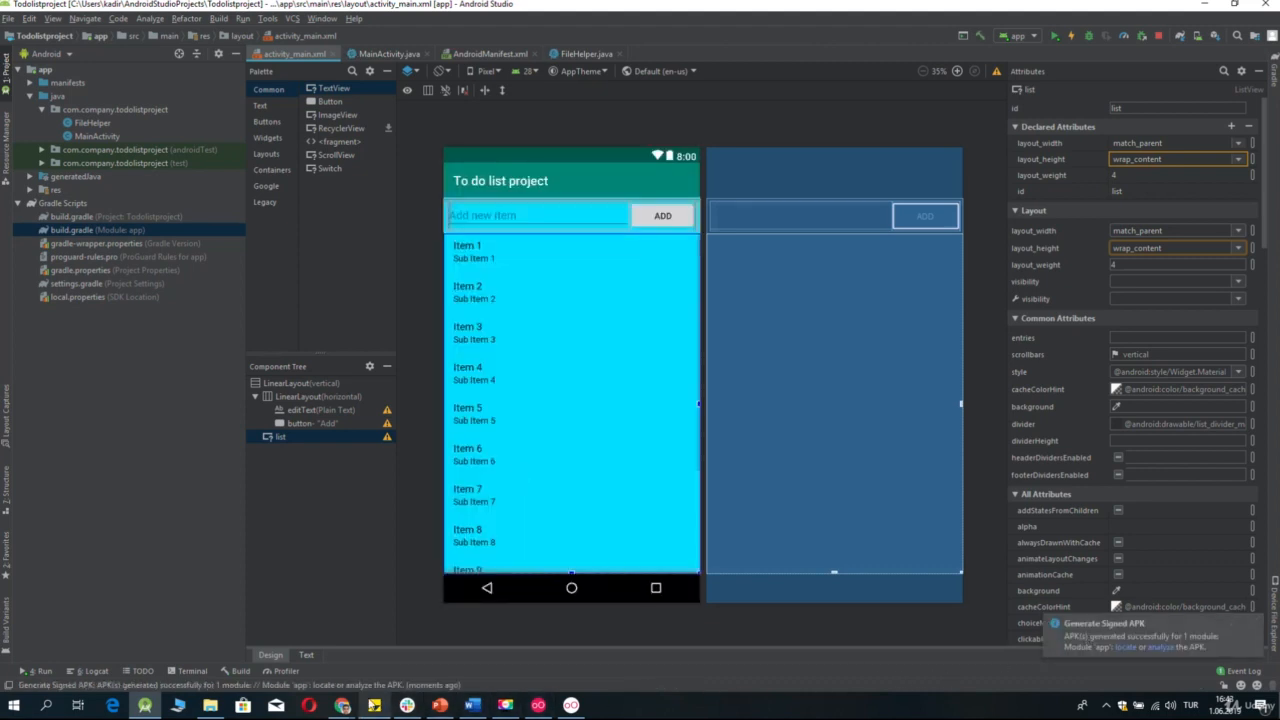
Switch back to the Play Console release page in Chrome and upload the rebuilt app-release.apk.
mouse_move(348, 709)
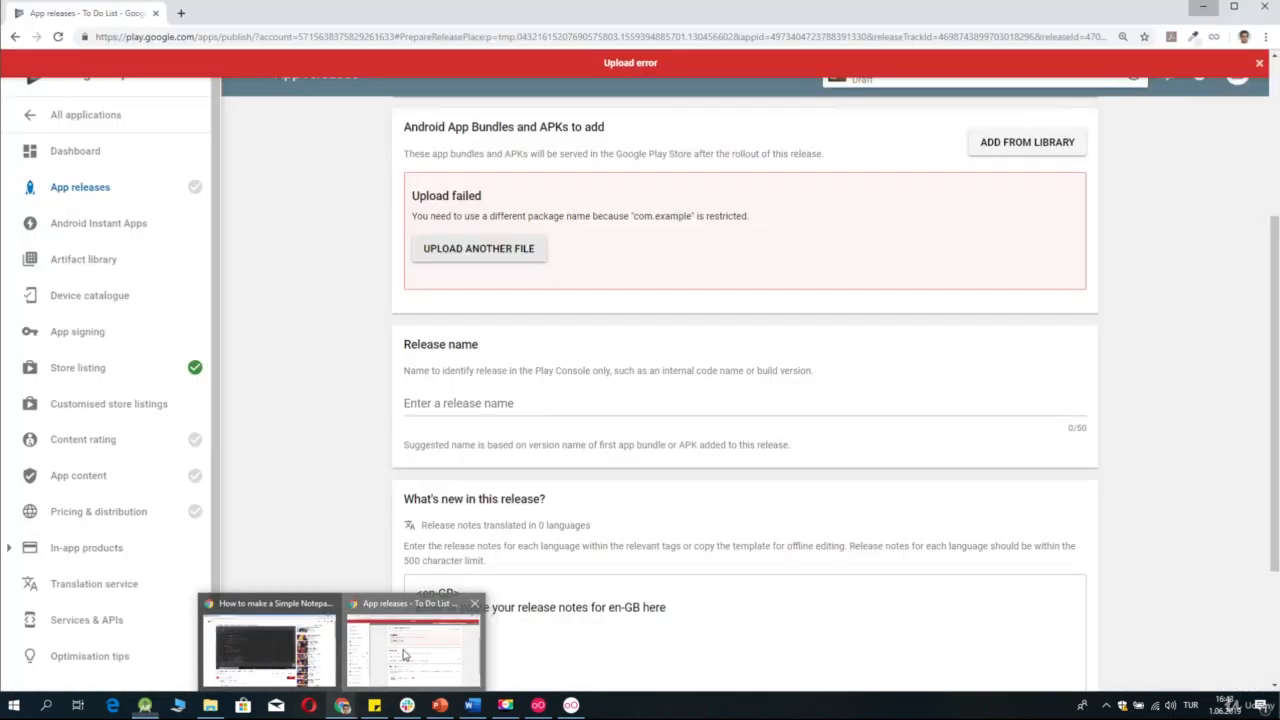
left_click(406, 655)
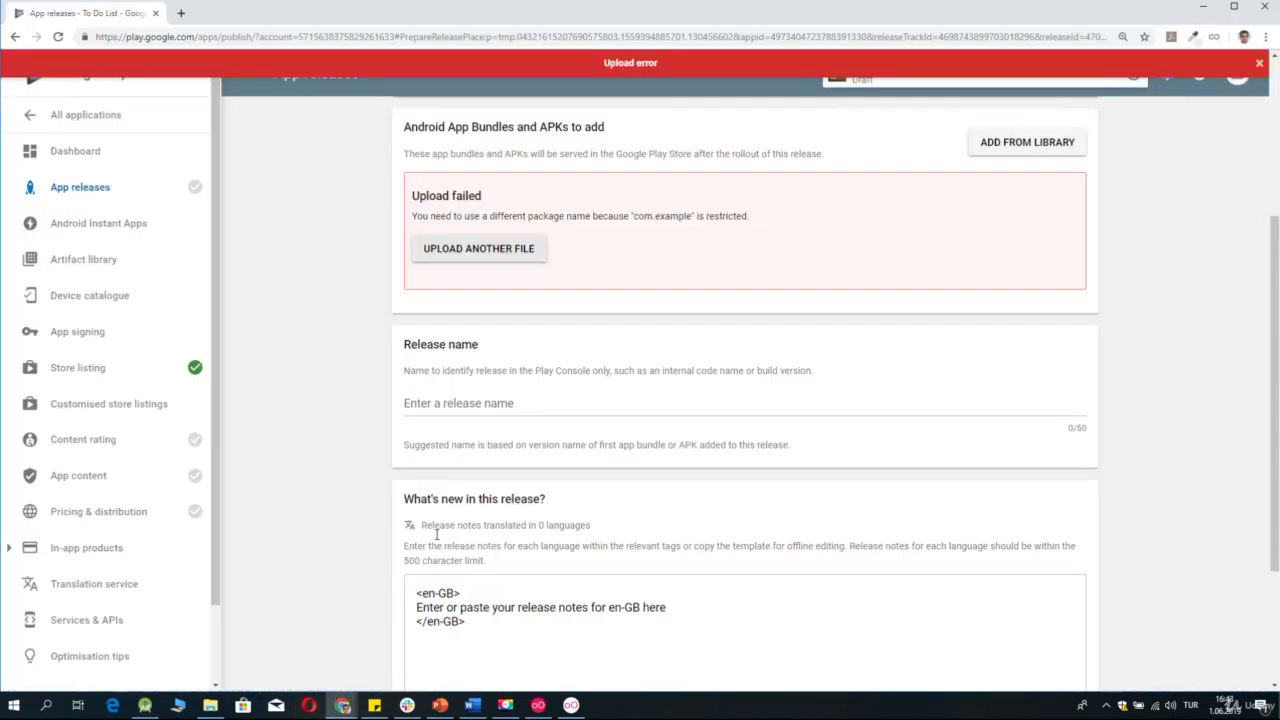
left_click(483, 258)
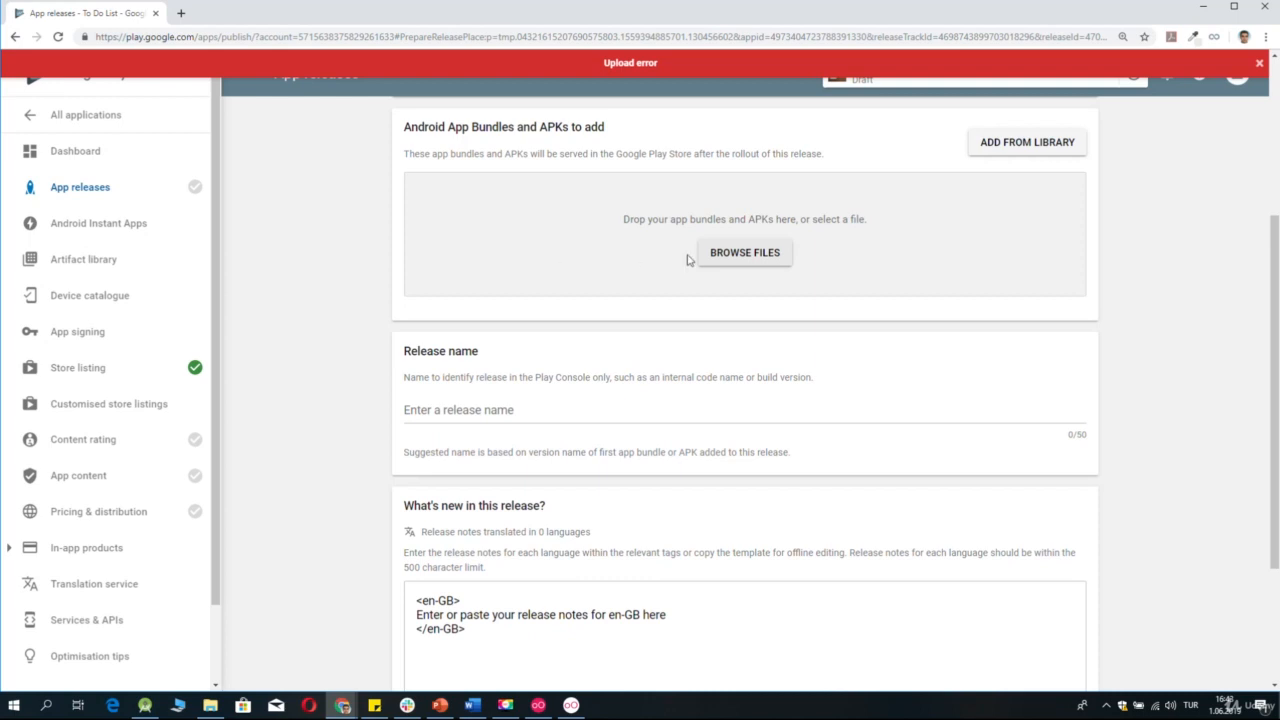
left_click(776, 256)
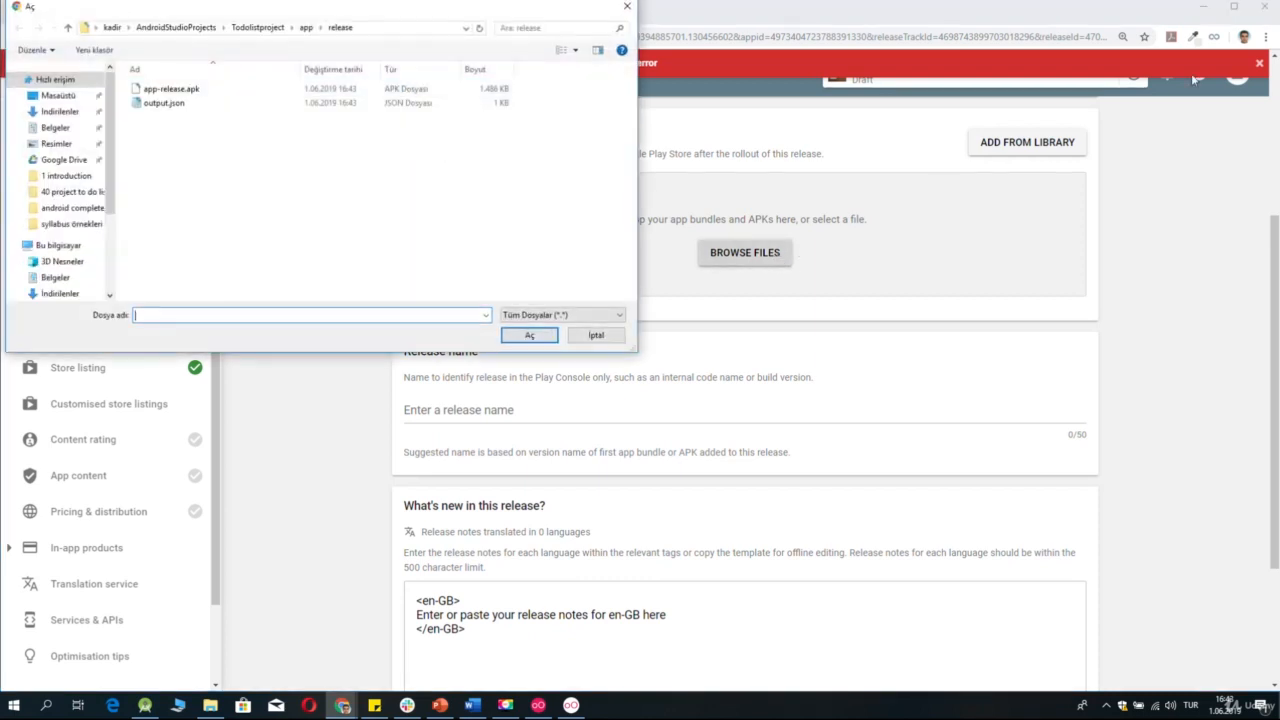
left_click(170, 89)
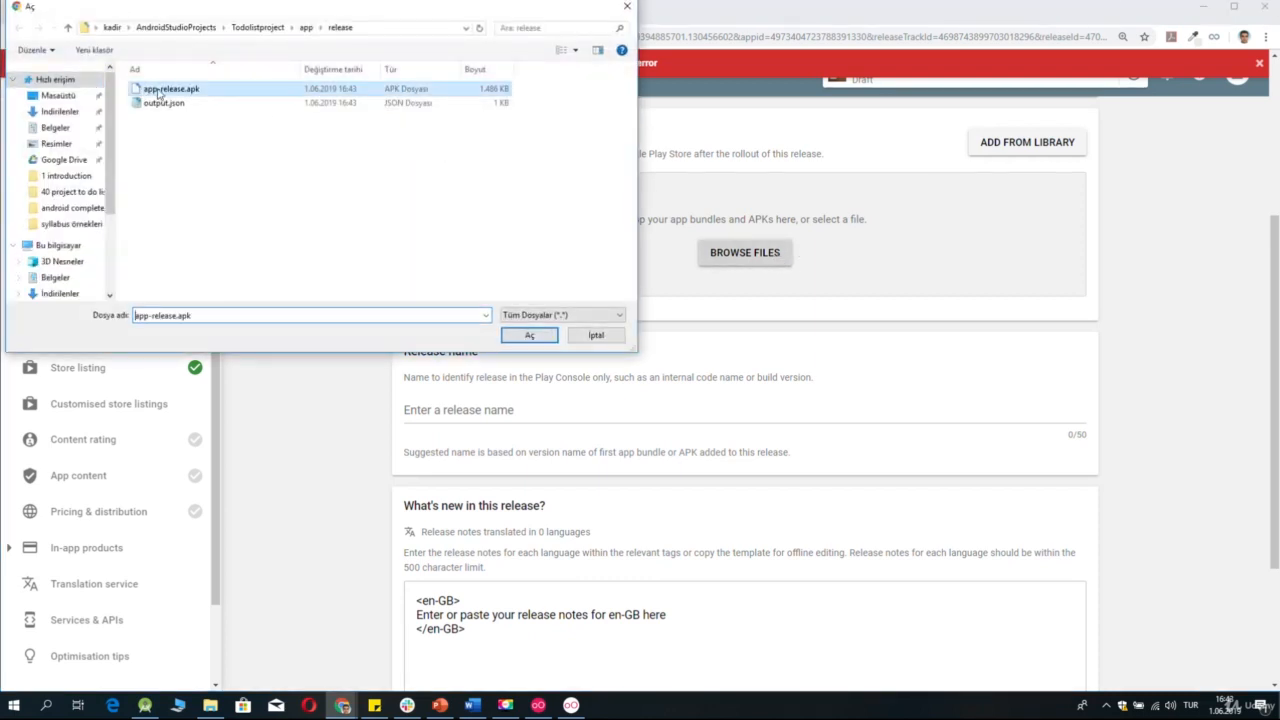
left_click(530, 335)
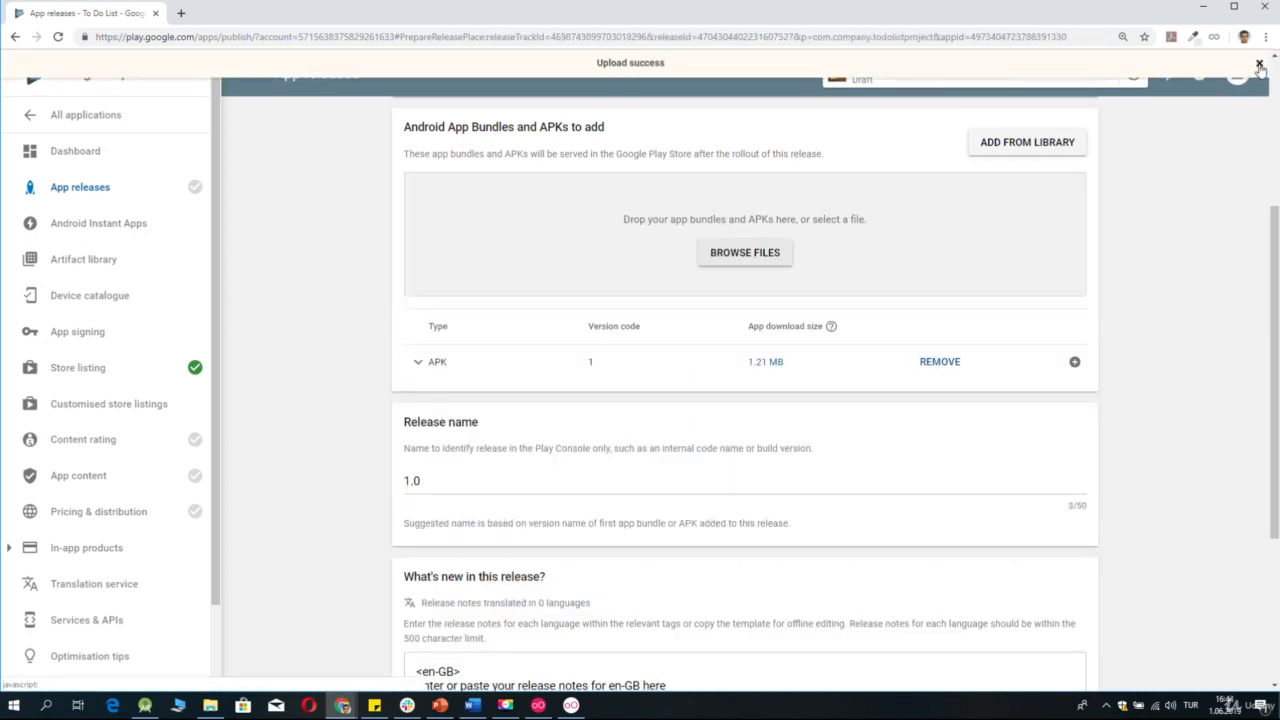
Save the production release without adding release notes and proceed to its roll-out review.
left_click(1260, 65)
scroll(782, 446, "down", 1)
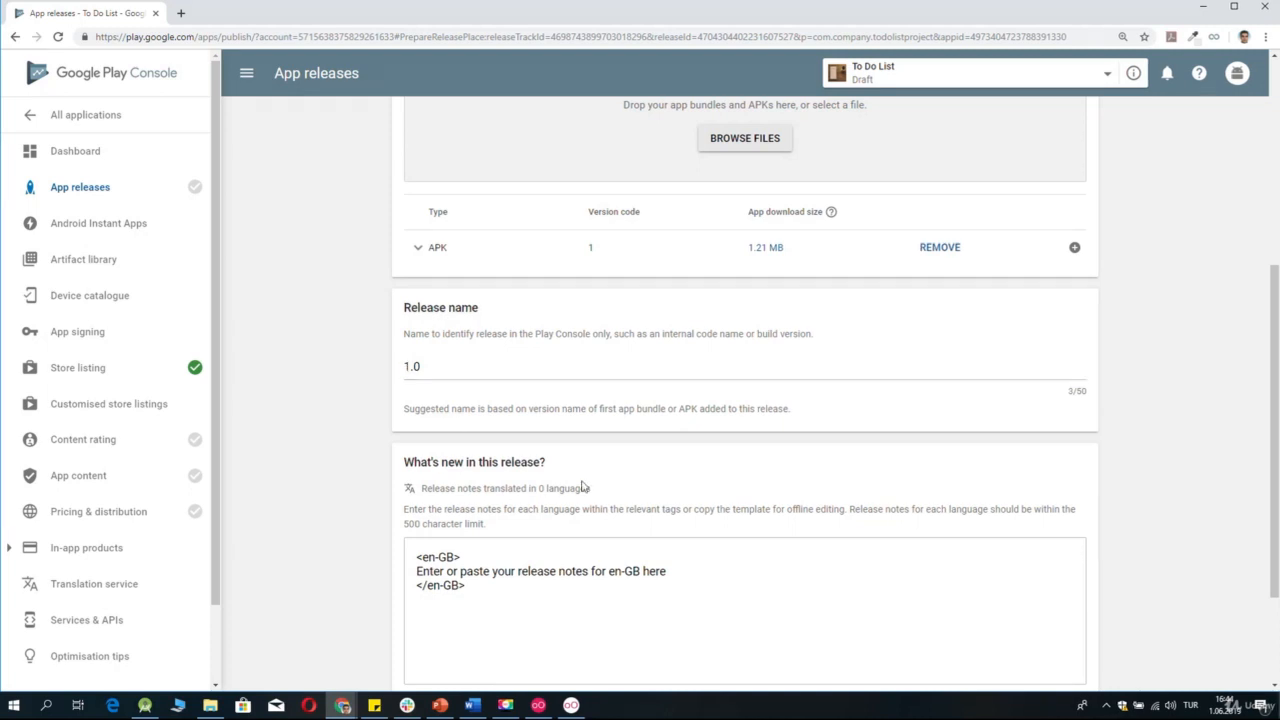
scroll(583, 487, "down", 2)
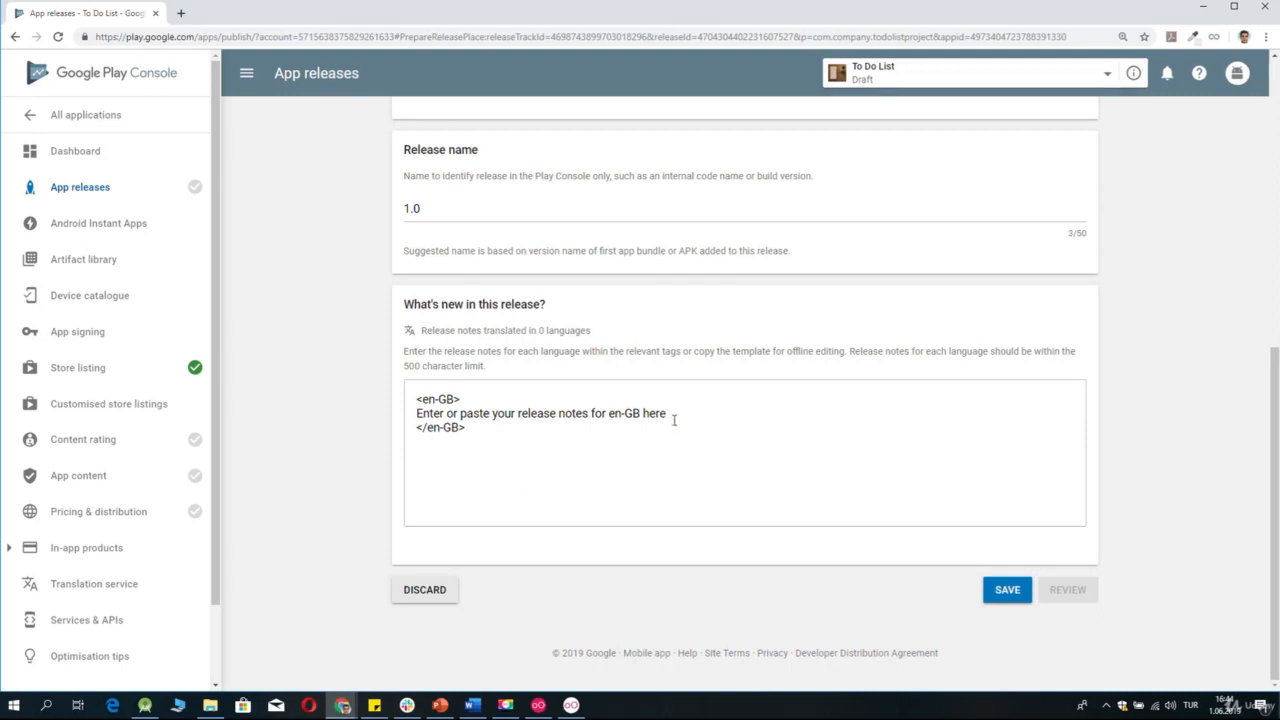
left_click(1004, 590)
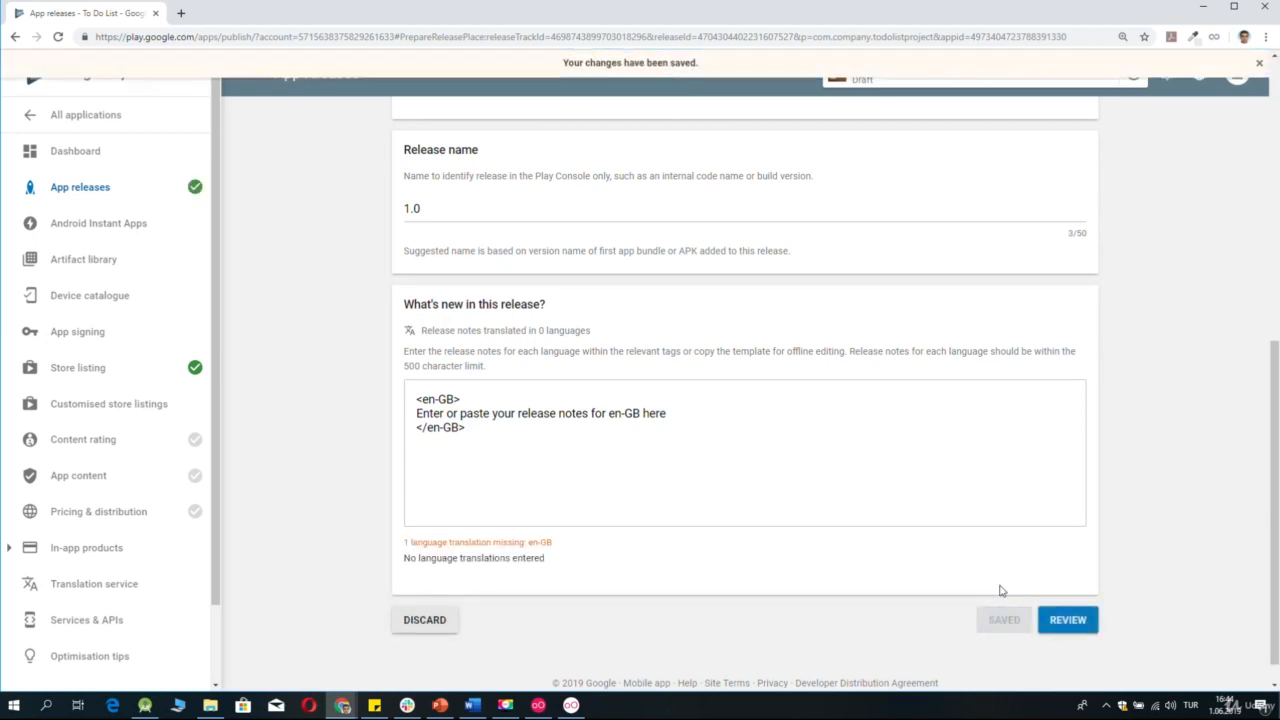
left_click(1068, 620)
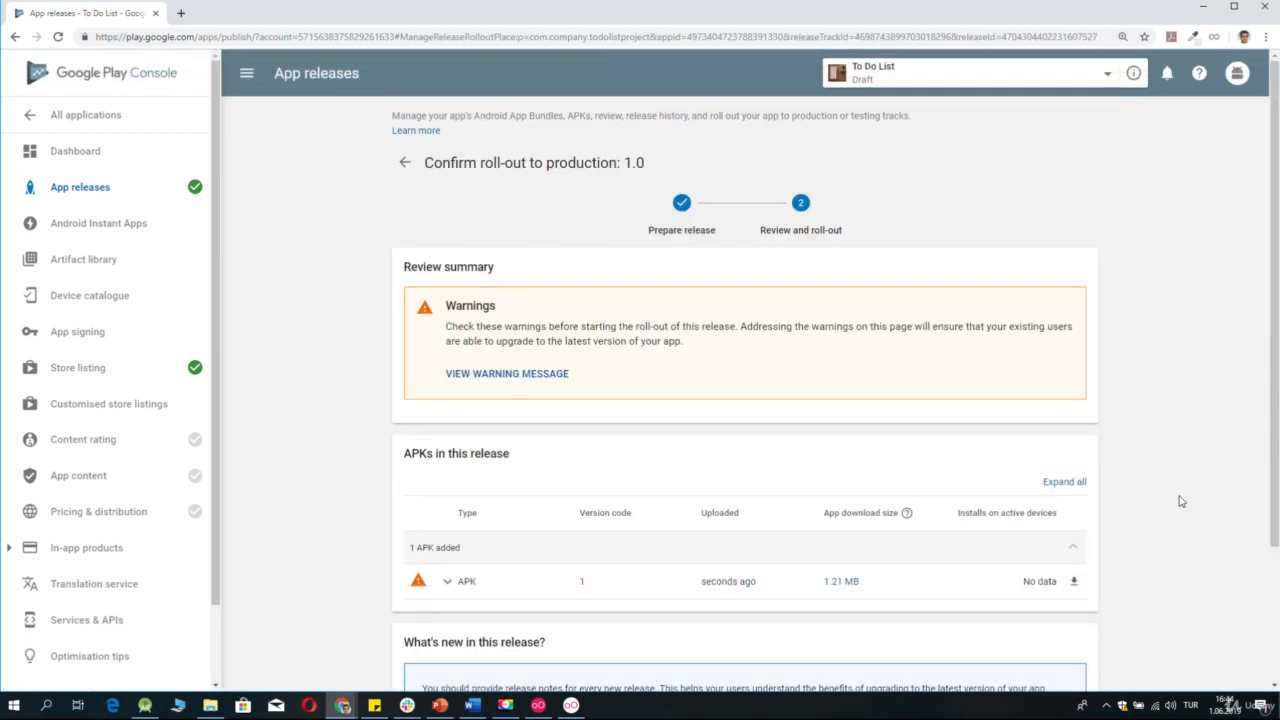
scroll(1180, 501, "down", 1)
scroll(1180, 501, "down", 1)
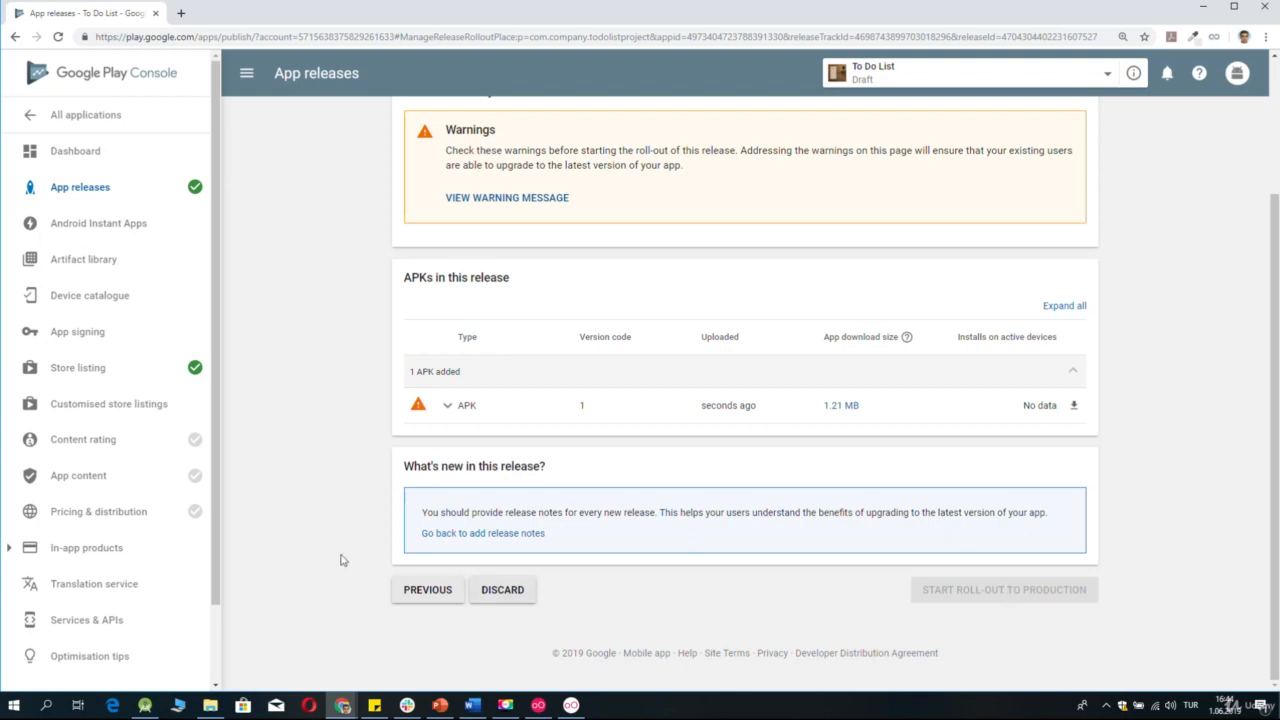
Start the content rating questionnaire and fill in the contact email address in both the email and confirmation fields.
left_click(185, 450)
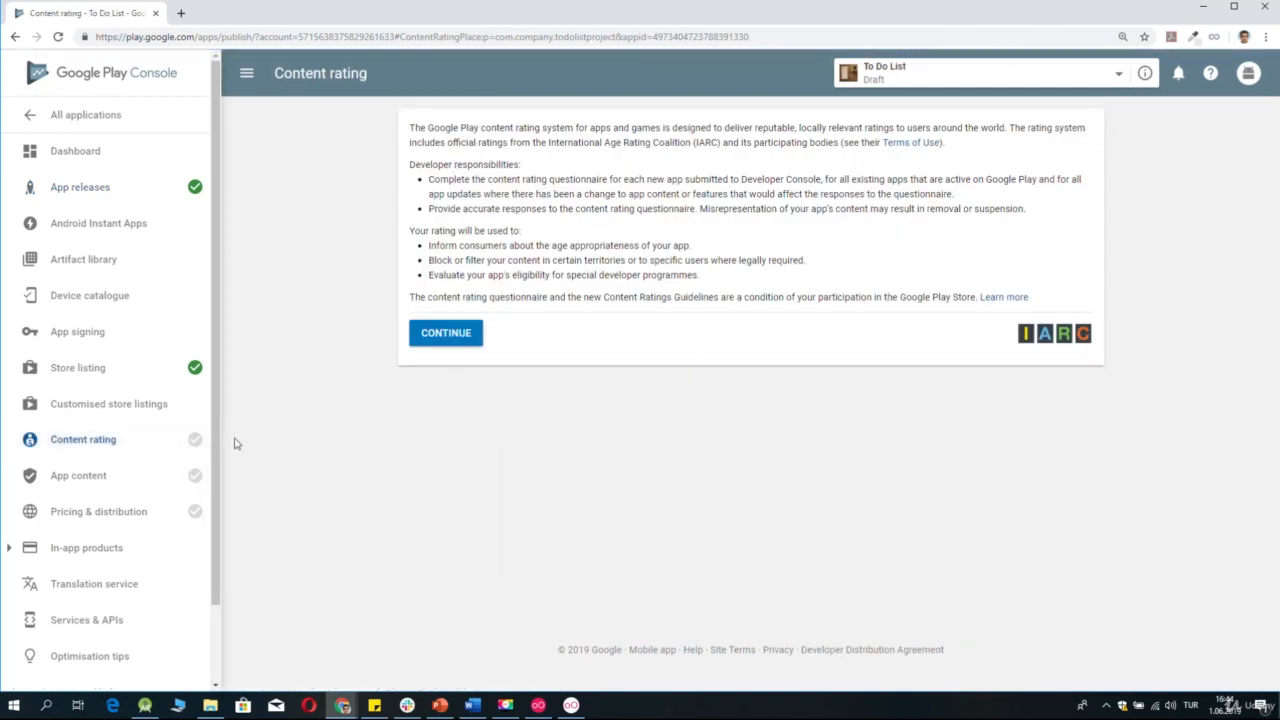
mouse_move(157, 447)
left_click(458, 337)
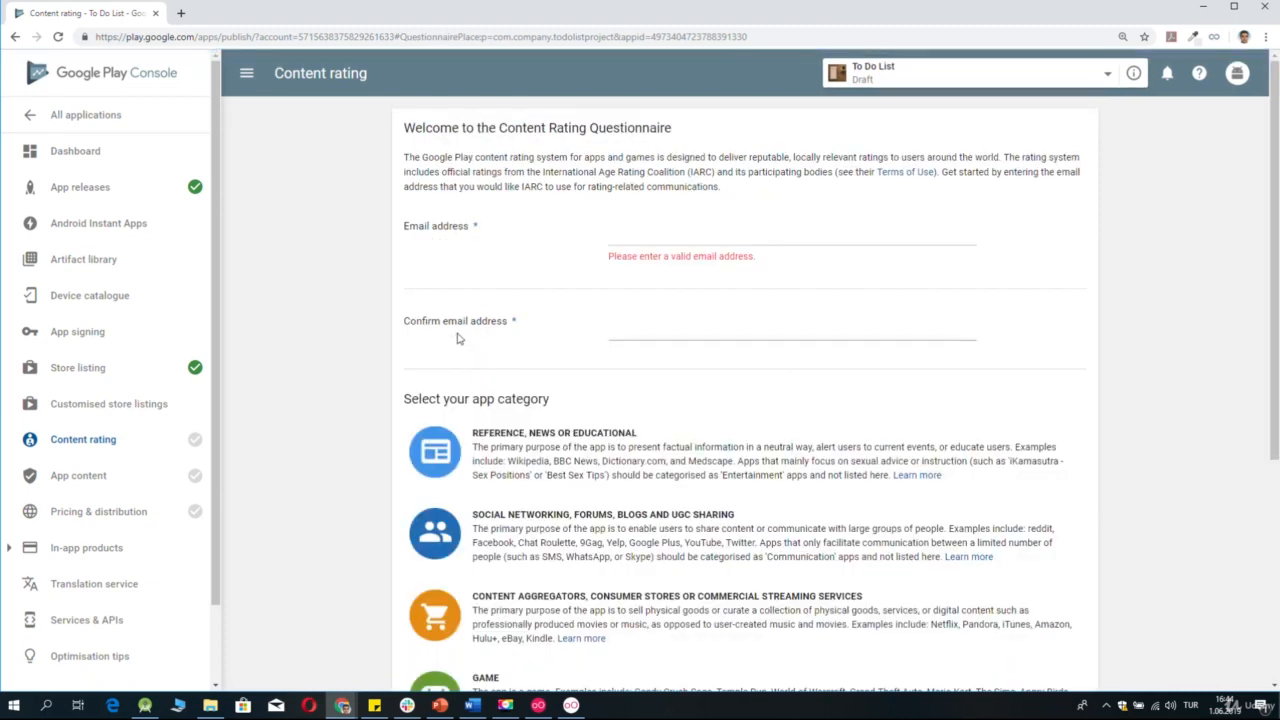
left_click(655, 237)
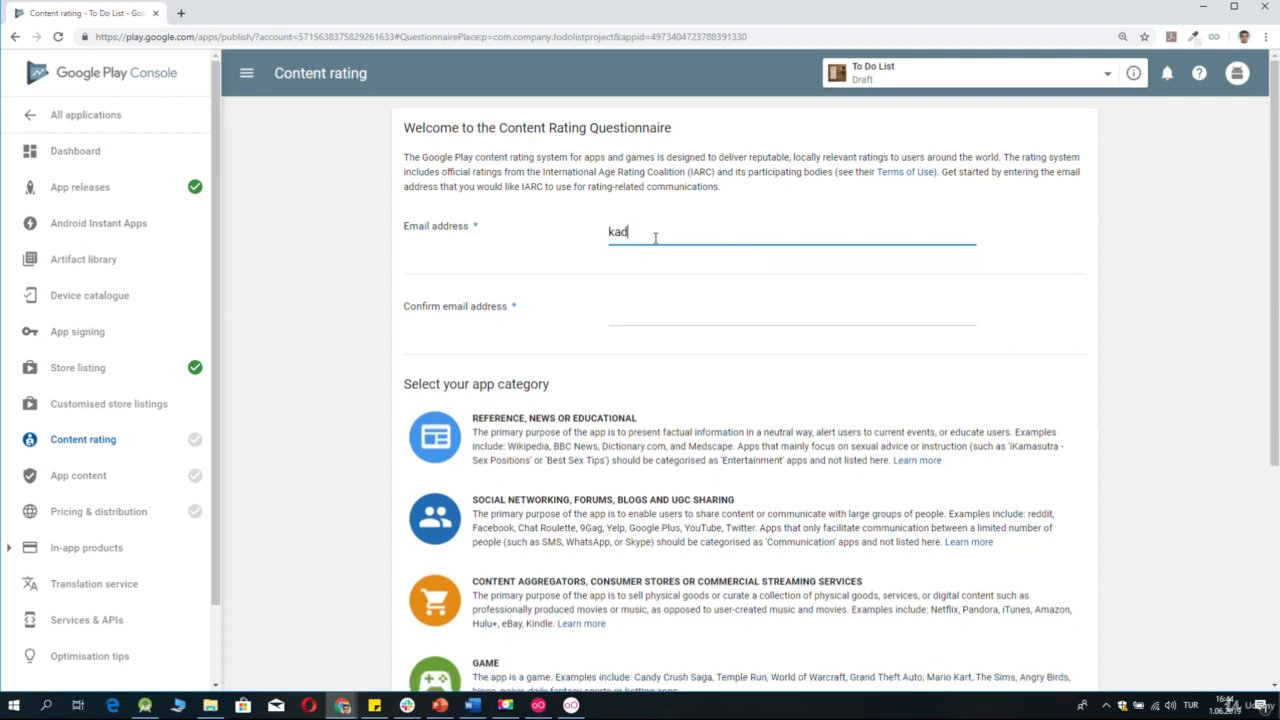
left_click_drag(749, 240, 558, 238)
key("ctrl+c")
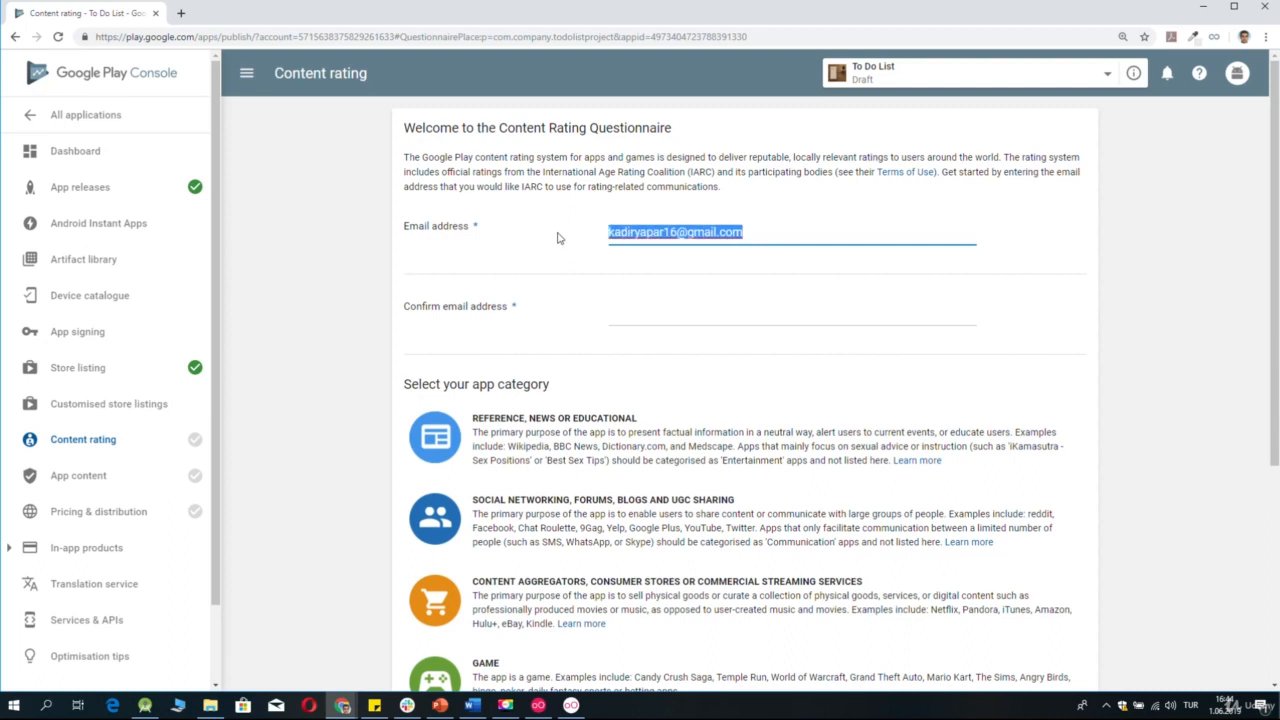
left_click(619, 324)
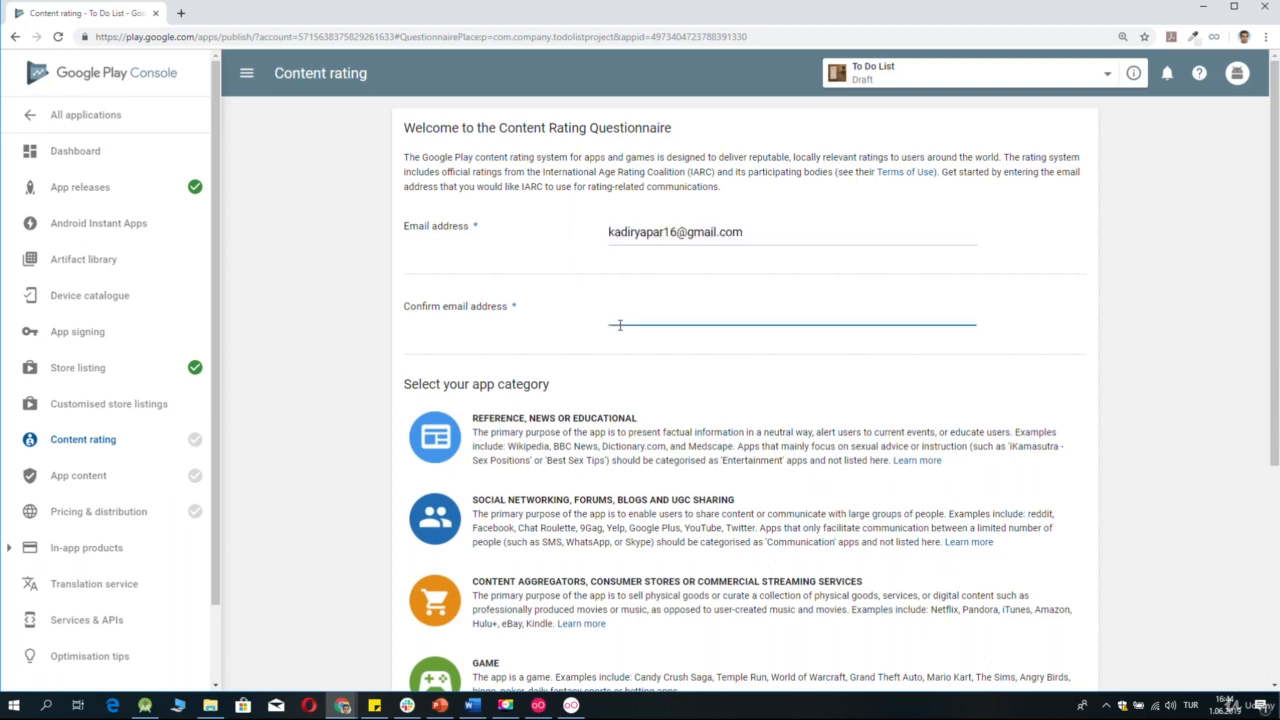
key("ctrl+v")
left_click(700, 366)
Choose Entertainment as the app category for the content rating questionnaire.
scroll(700, 367, "down", 1)
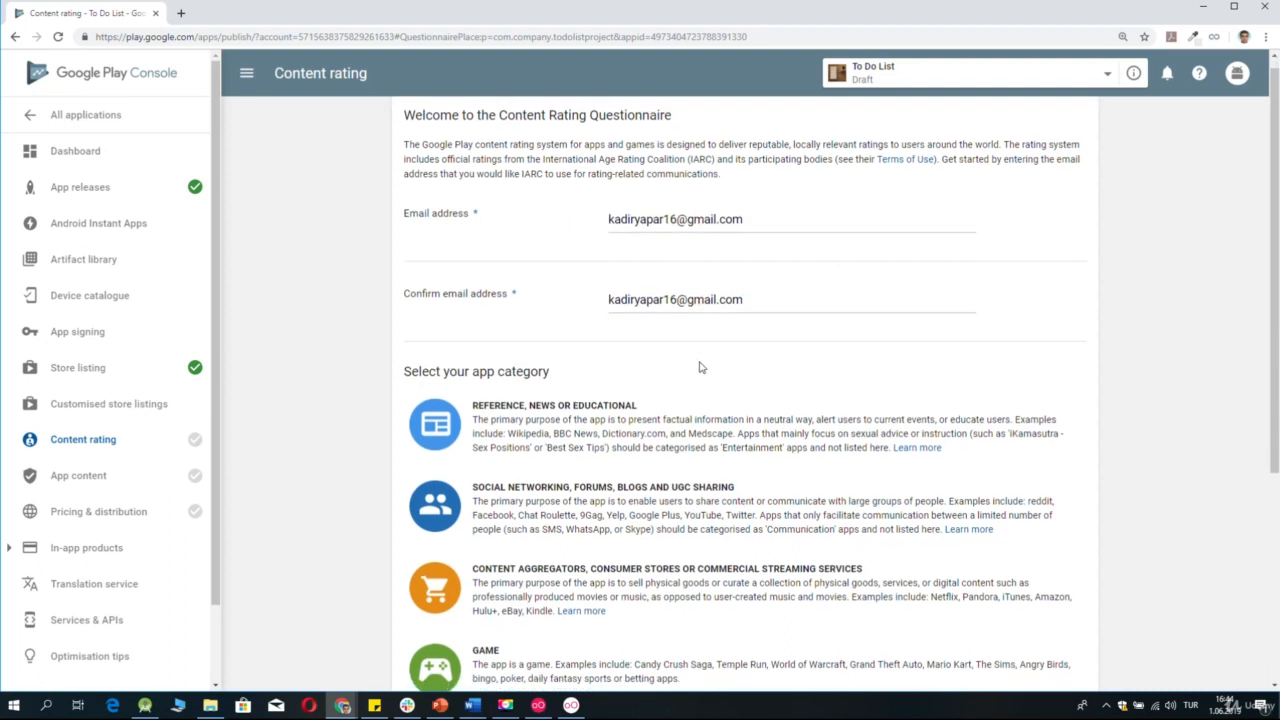
scroll(700, 367, "down", 2)
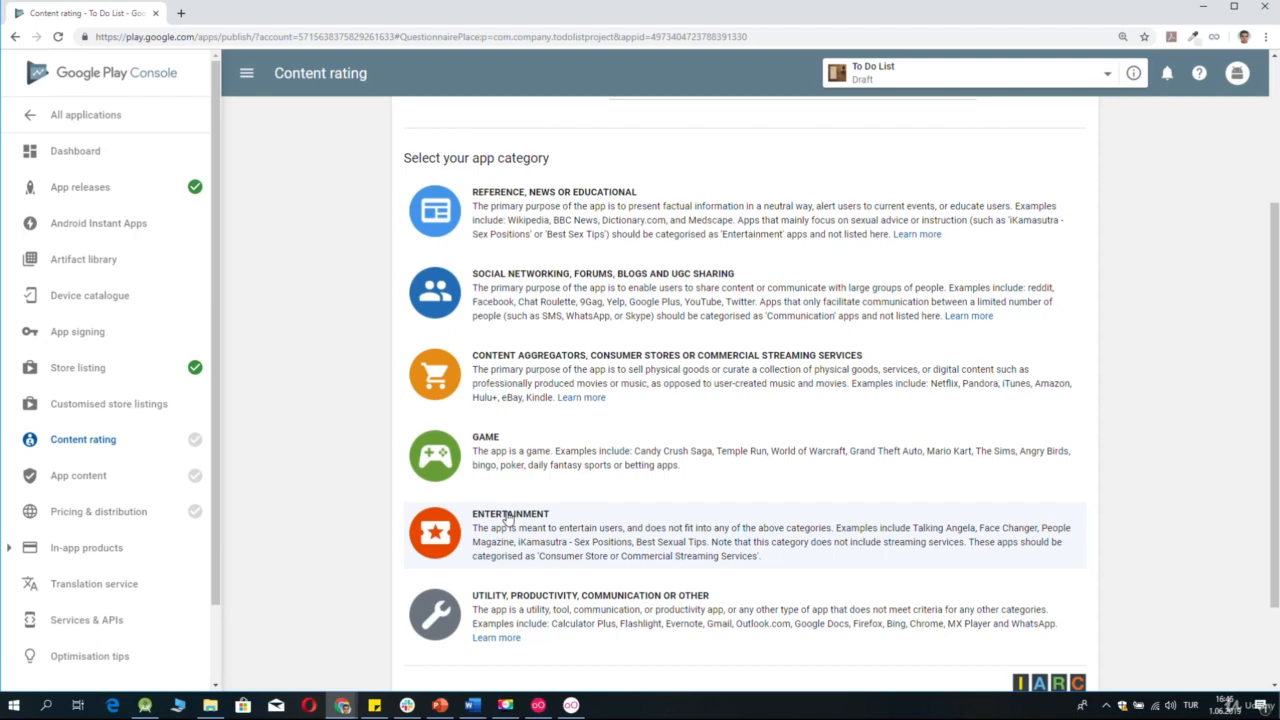
scroll(507, 517, "down", 1)
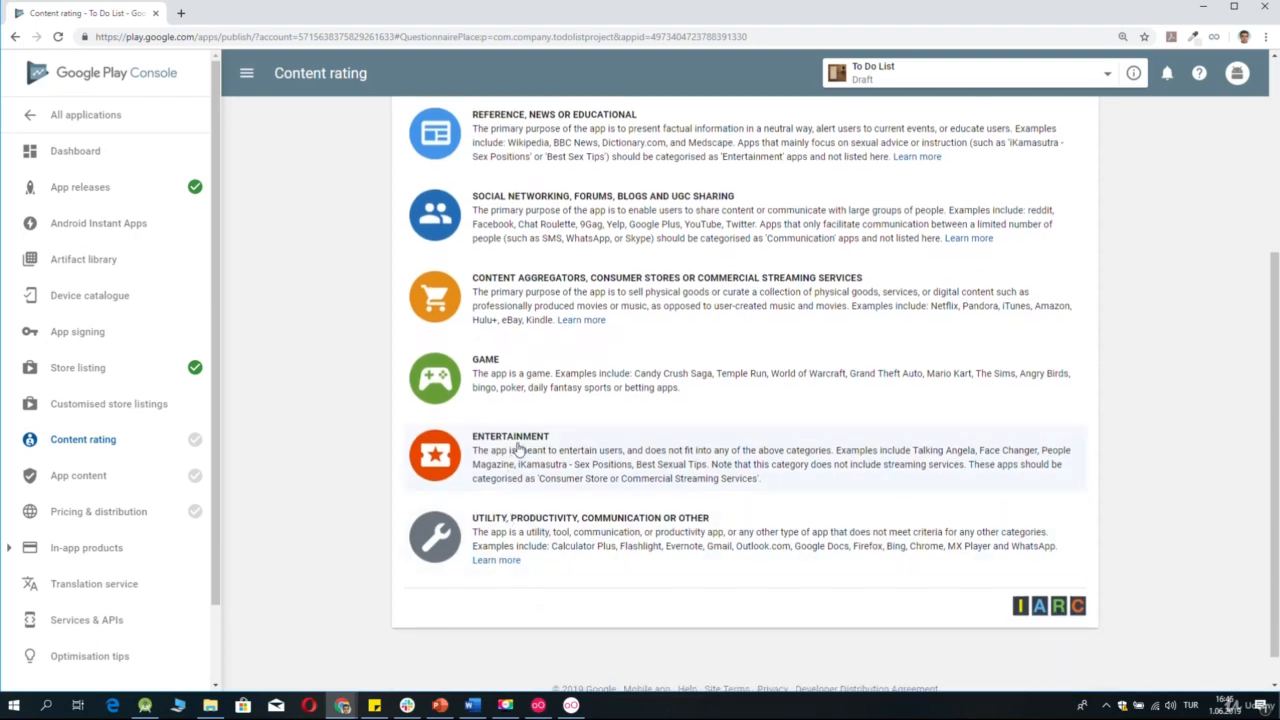
left_click(518, 450)
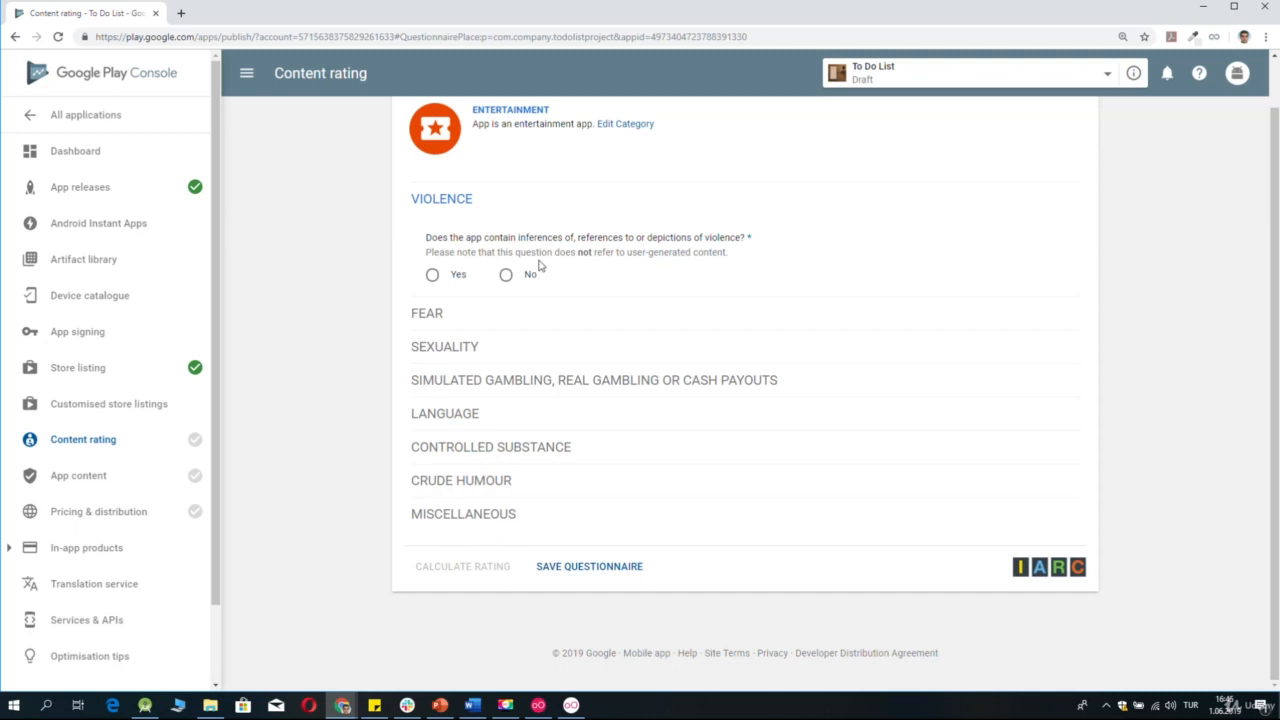
Answer No to the violence, fear, sexuality, gambling, language, controlled substance and crude humour questions.
left_click(507, 275)
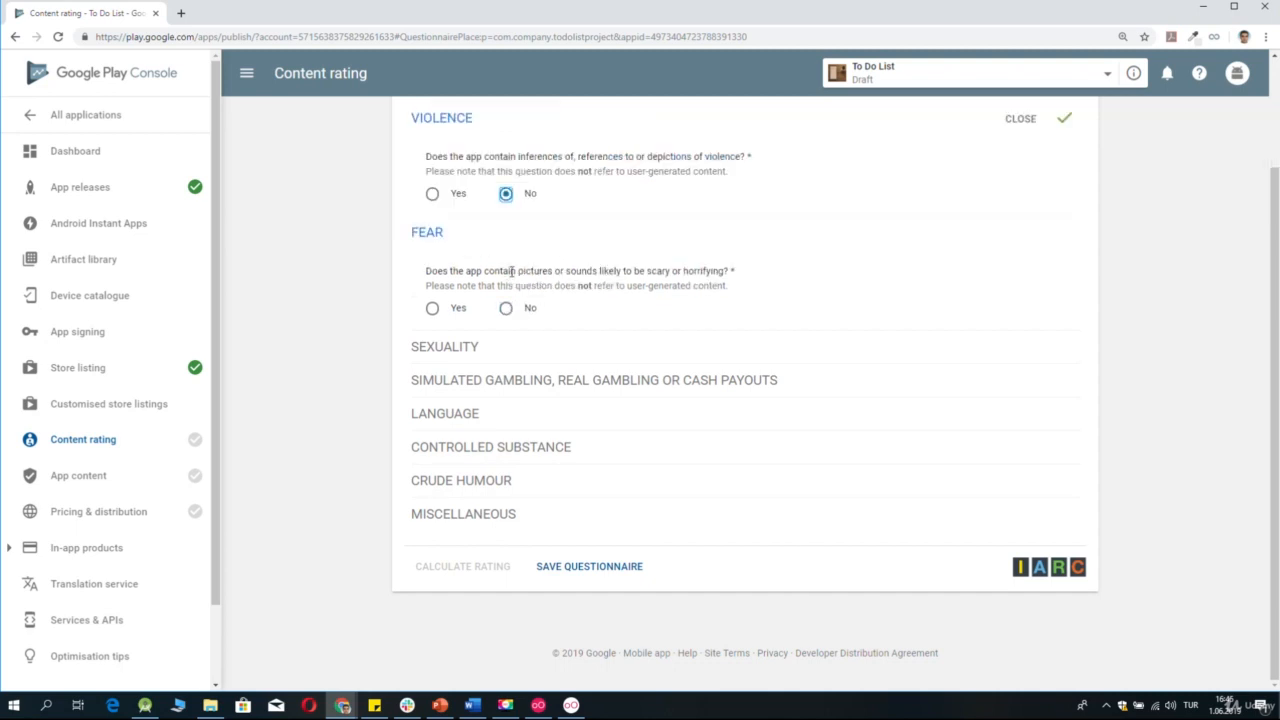
left_click(506, 308)
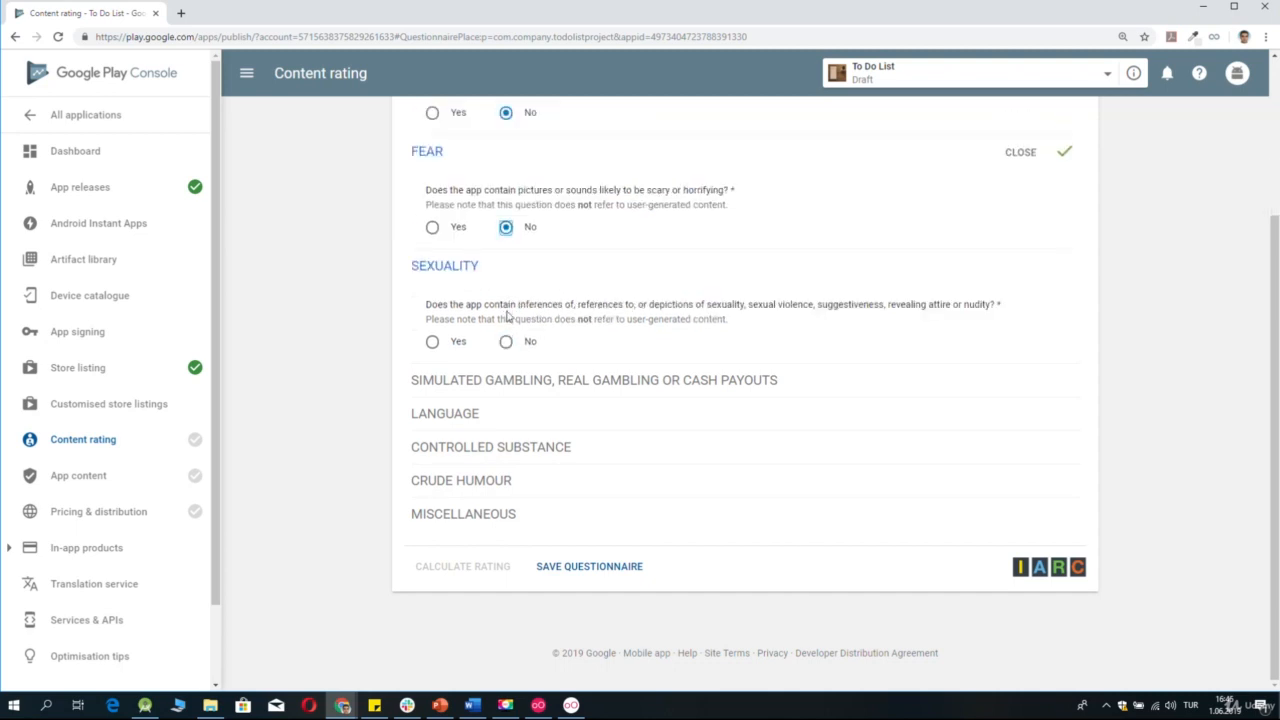
left_click(506, 343)
left_click(506, 373)
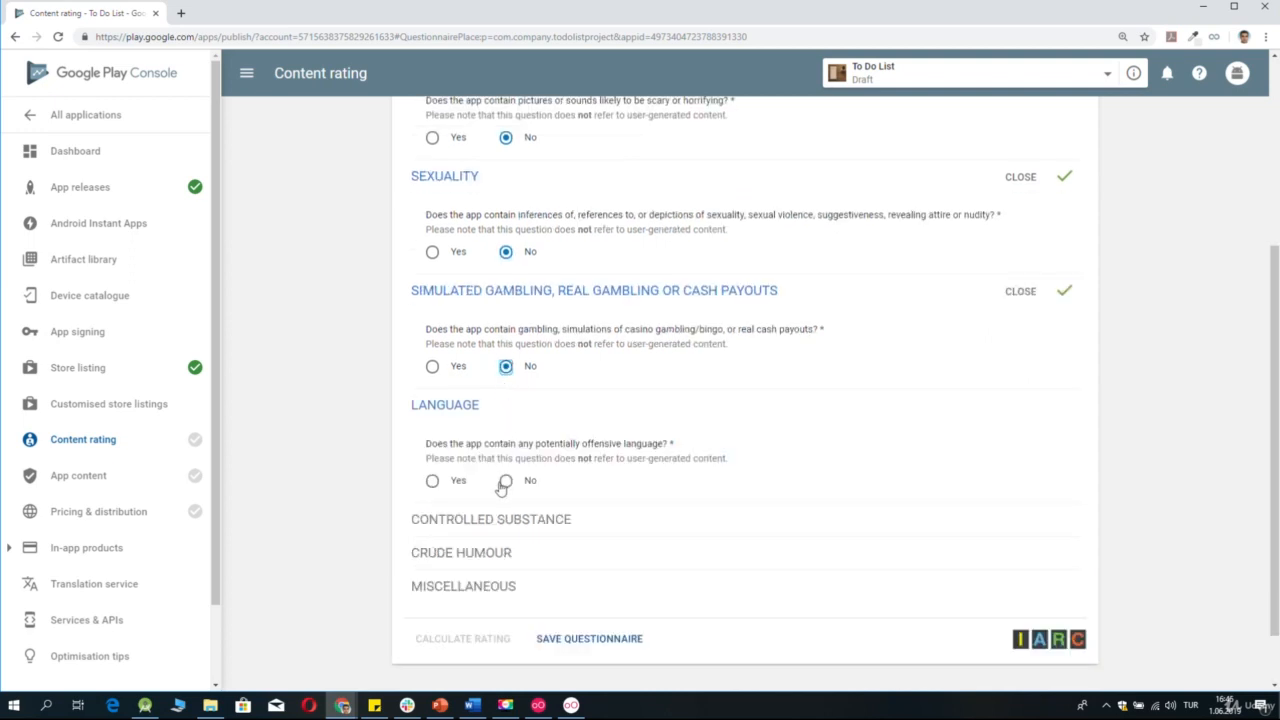
left_click(504, 484)
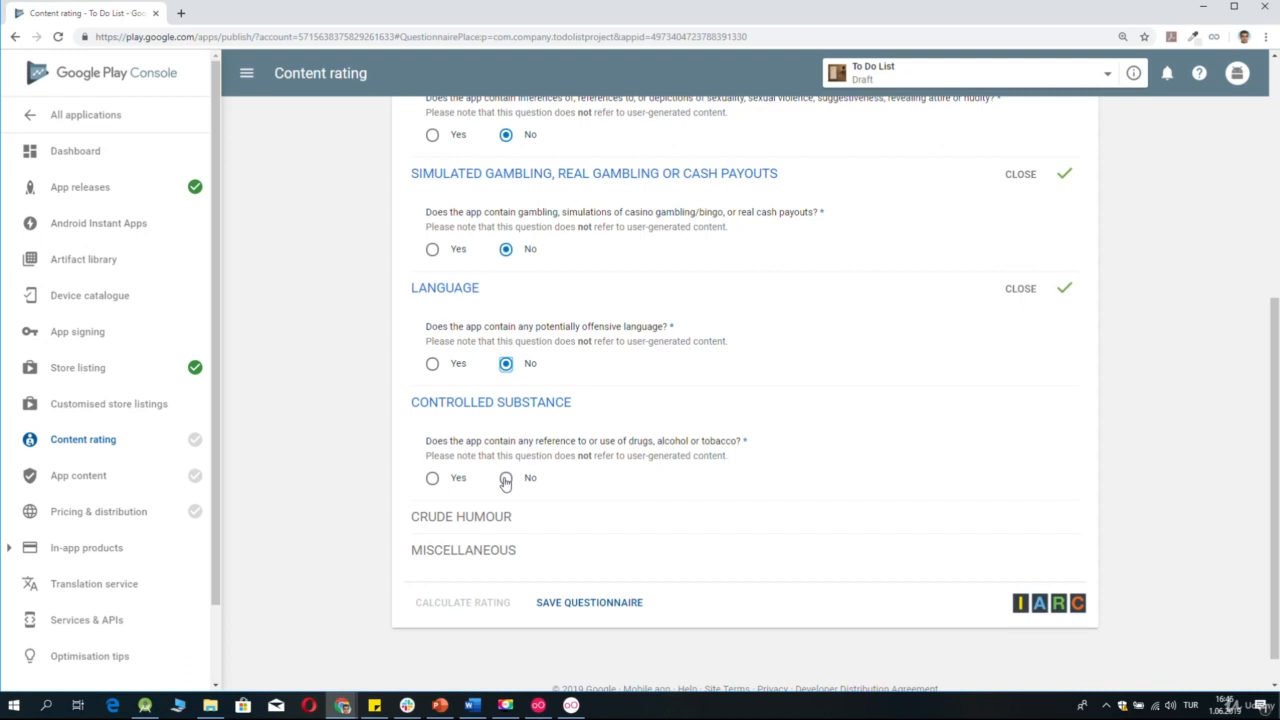
left_click(506, 480)
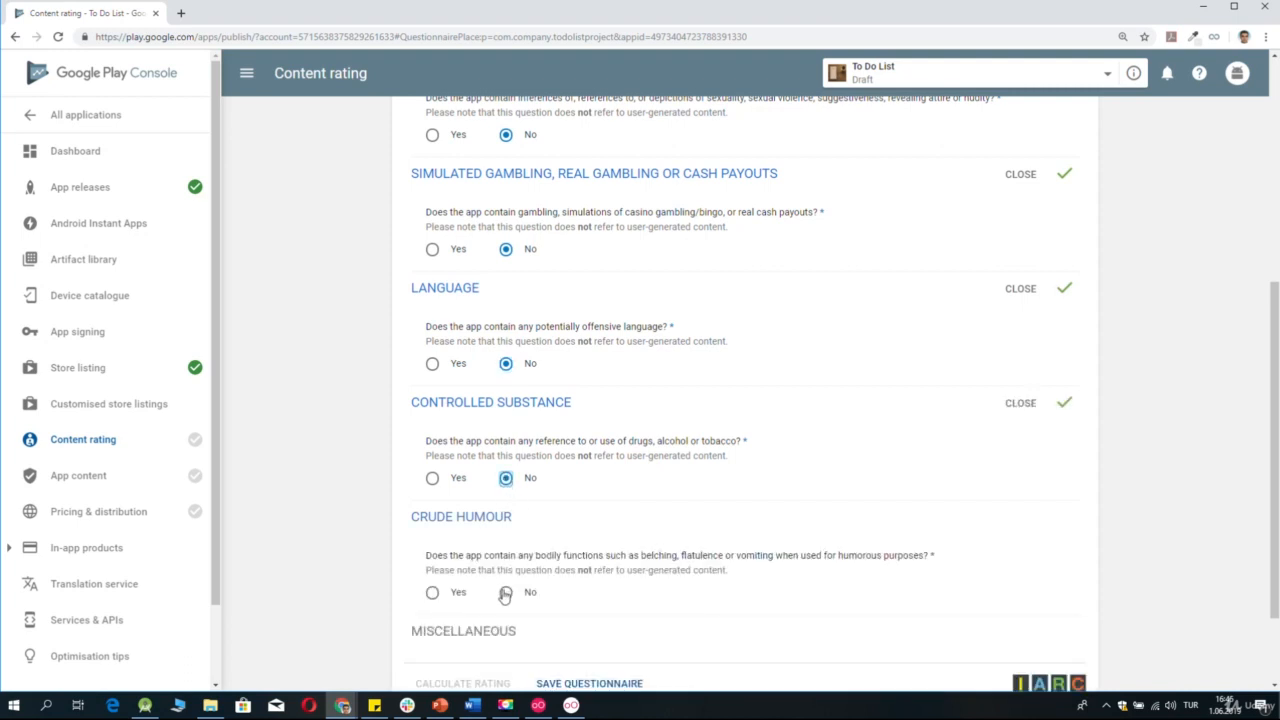
scroll(504, 596, "down", 2)
key("super+s")
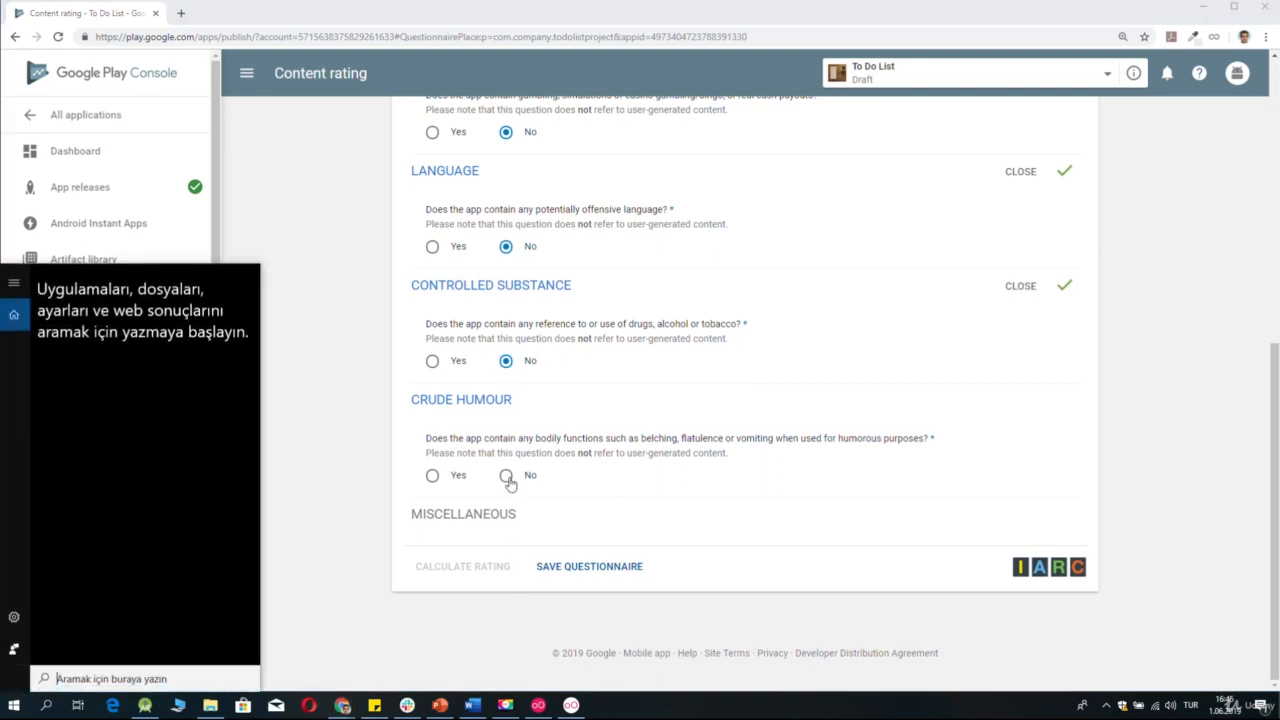
left_click(507, 477)
Answer No to all four Miscellaneous questions and save the content rating questionnaire.
scroll(525, 500, "down", 3)
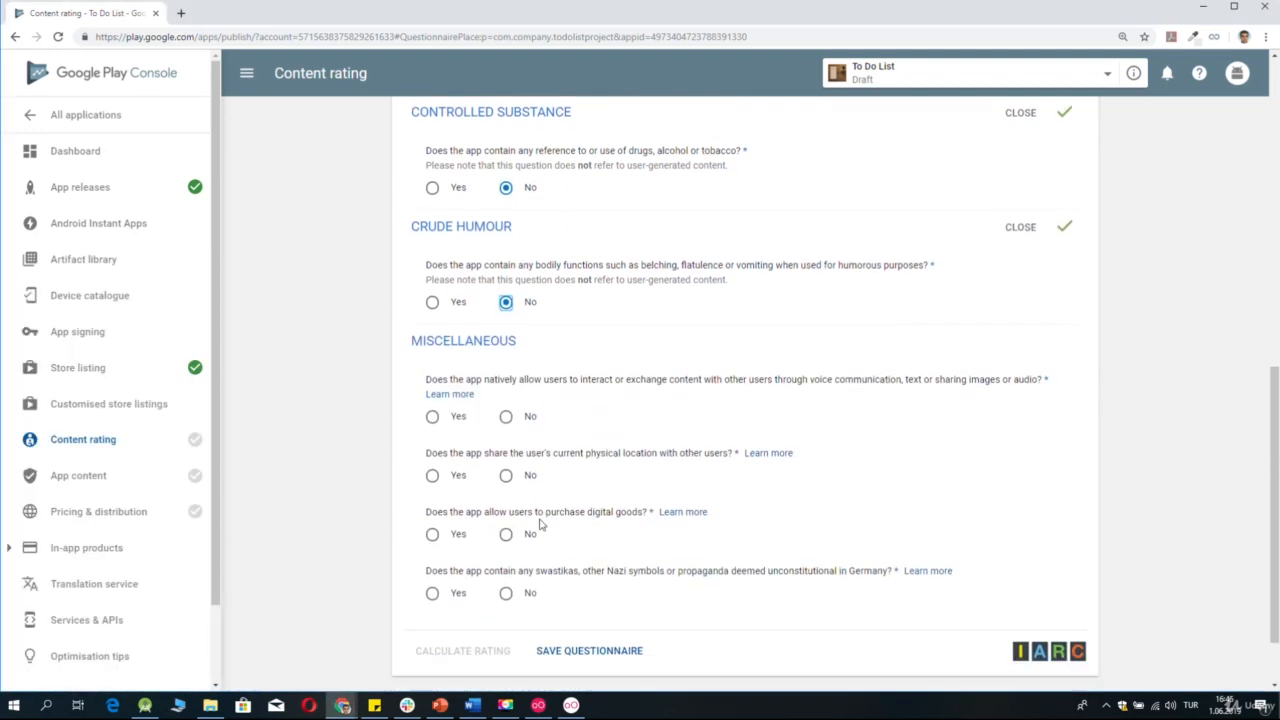
left_click(507, 352)
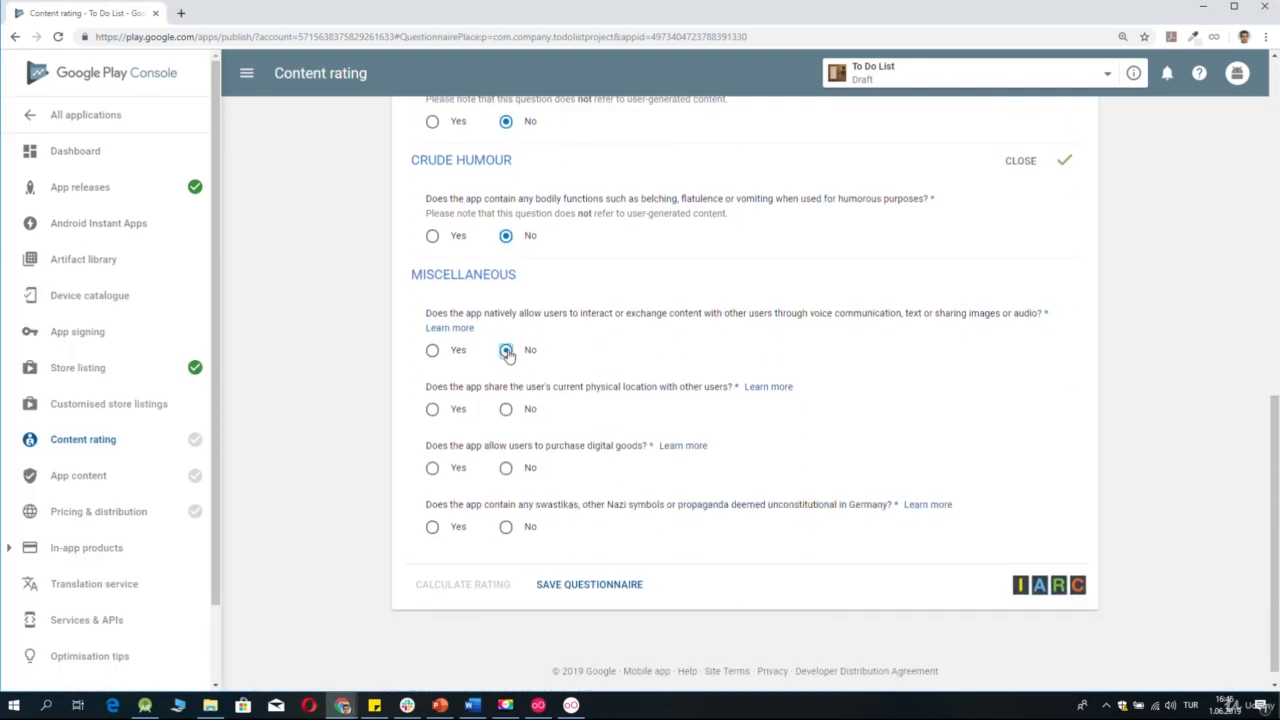
left_click(507, 411)
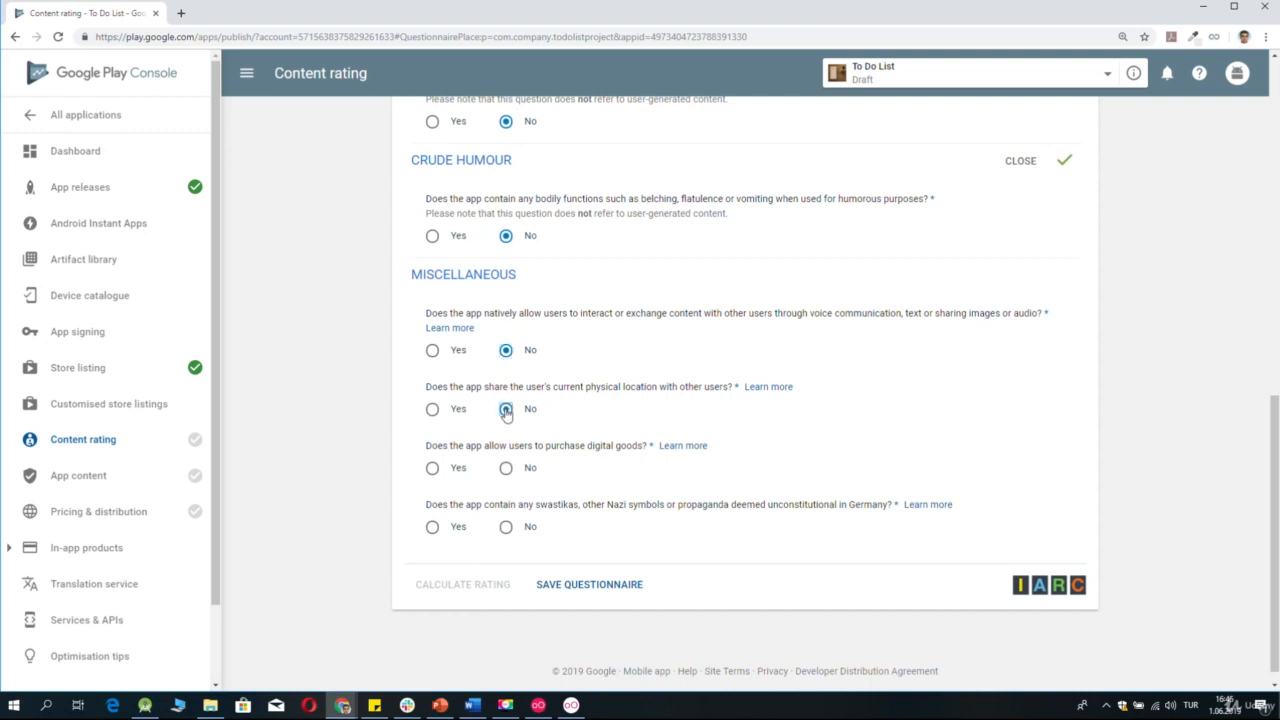
left_click(507, 469)
left_click(506, 527)
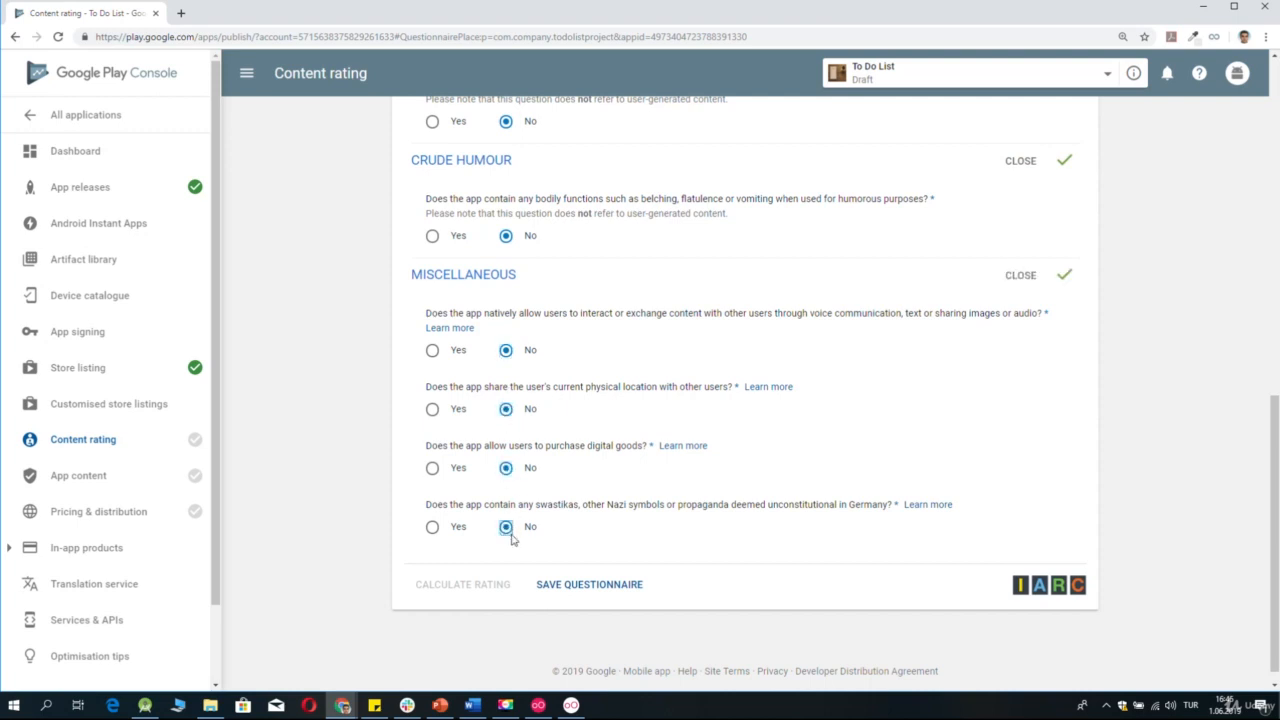
left_click(552, 588)
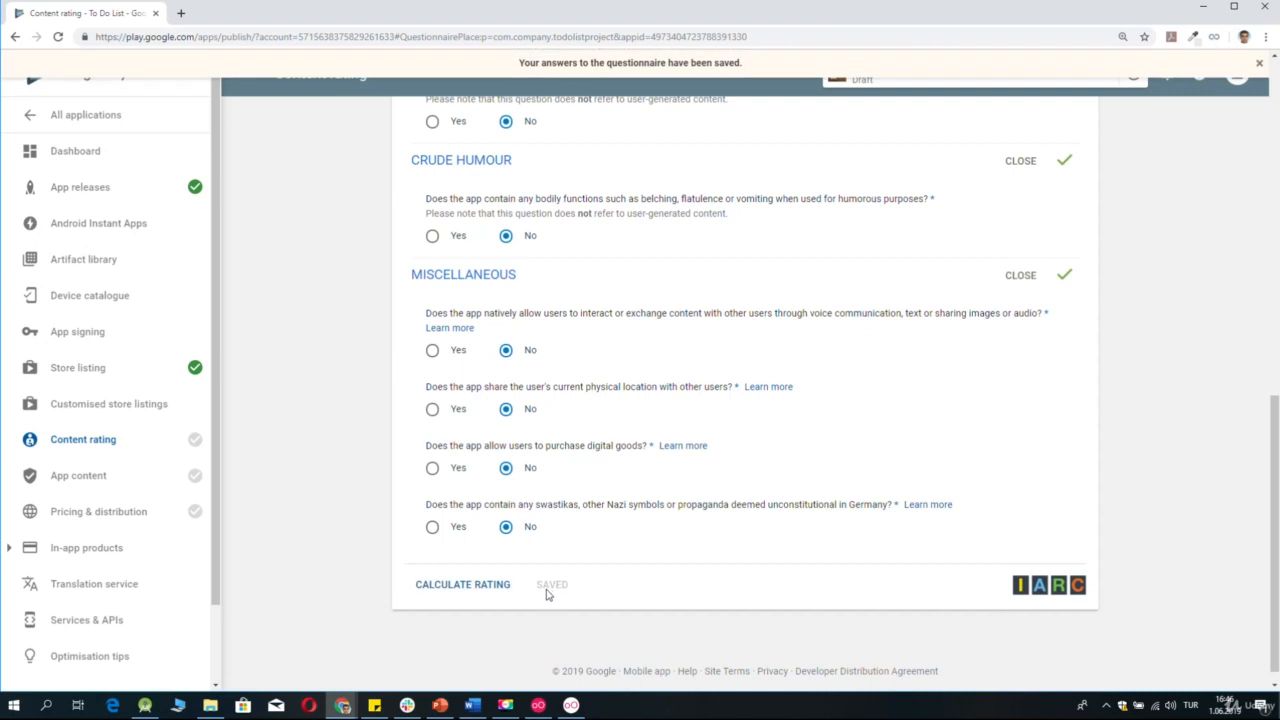
Calculate the app's content rating, review the ratings per region, and apply the rating.
left_click(501, 590)
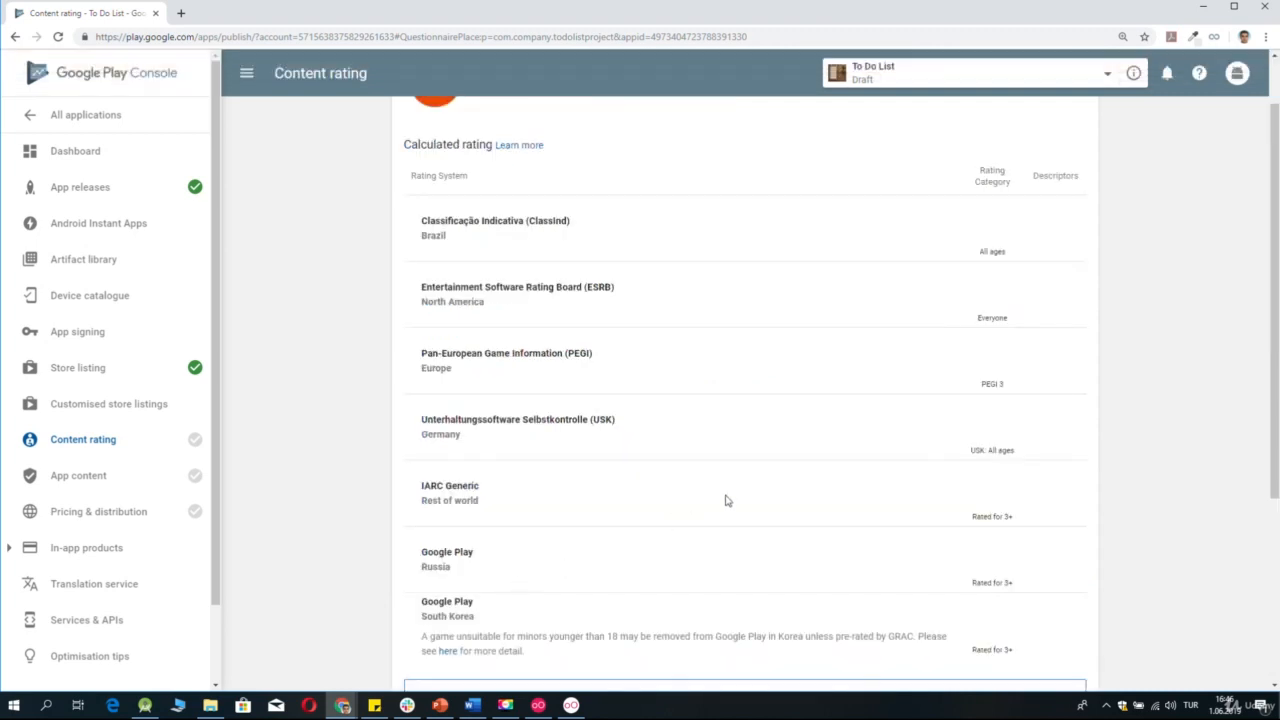
scroll(727, 500, "down", 3)
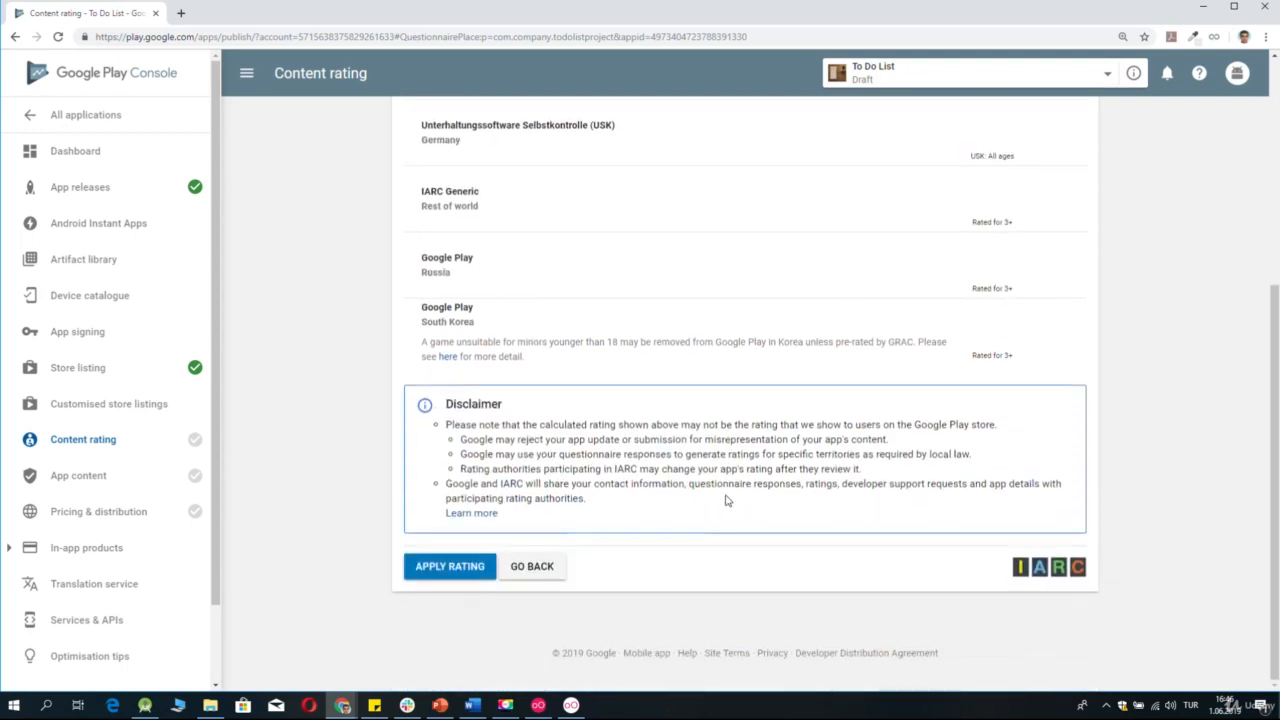
scroll(727, 500, "up", 4)
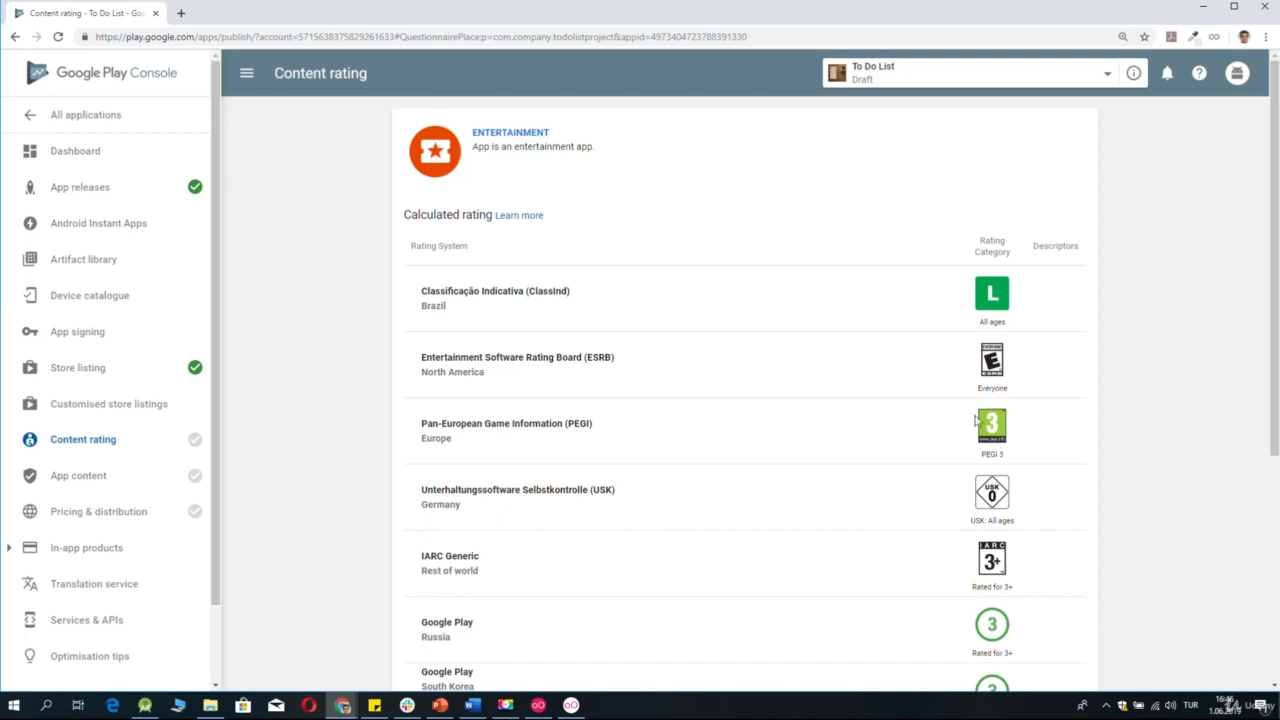
scroll(979, 432, "down", 4)
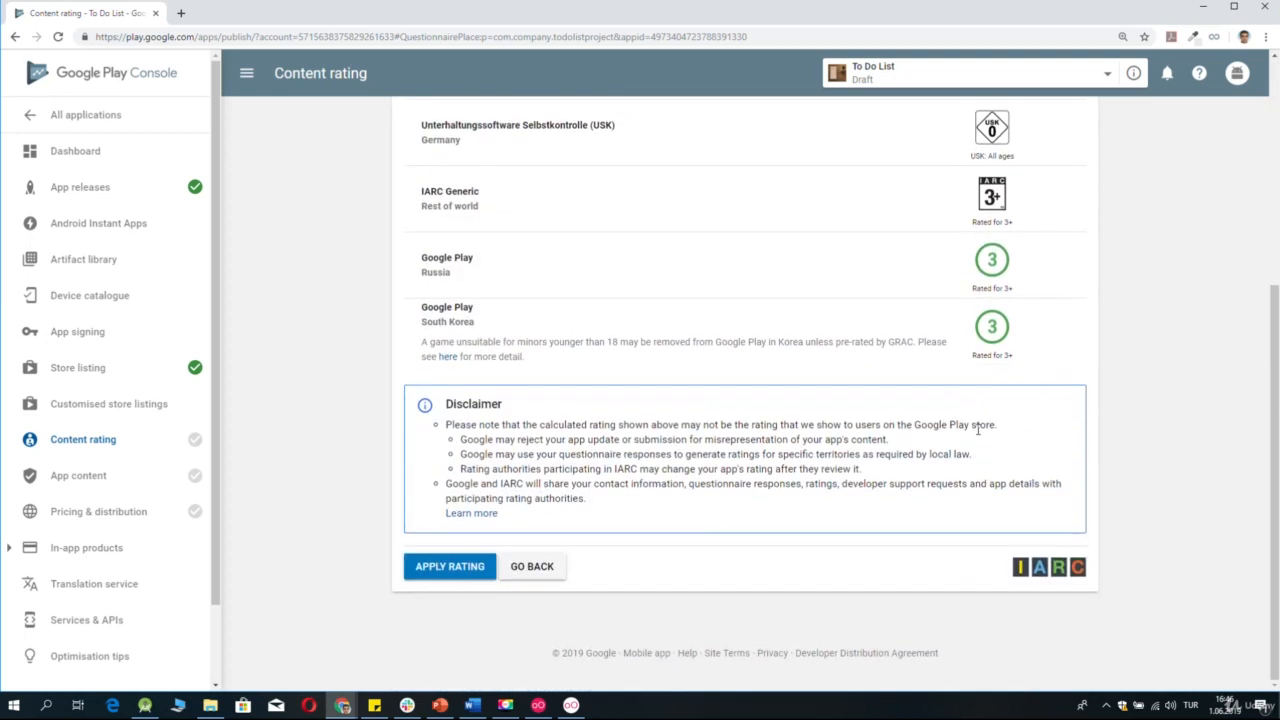
left_click(462, 569)
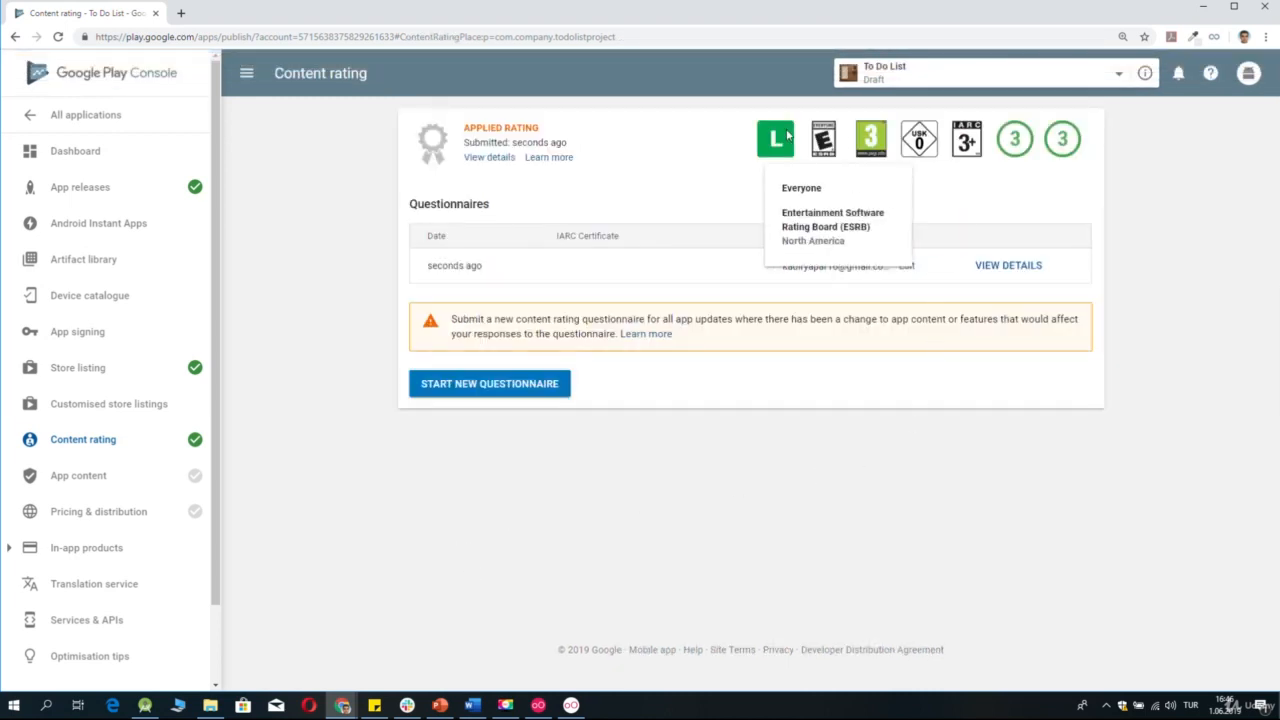
Check the App content requirements, then set the application to Free in Pricing & distribution.
left_click(100, 479)
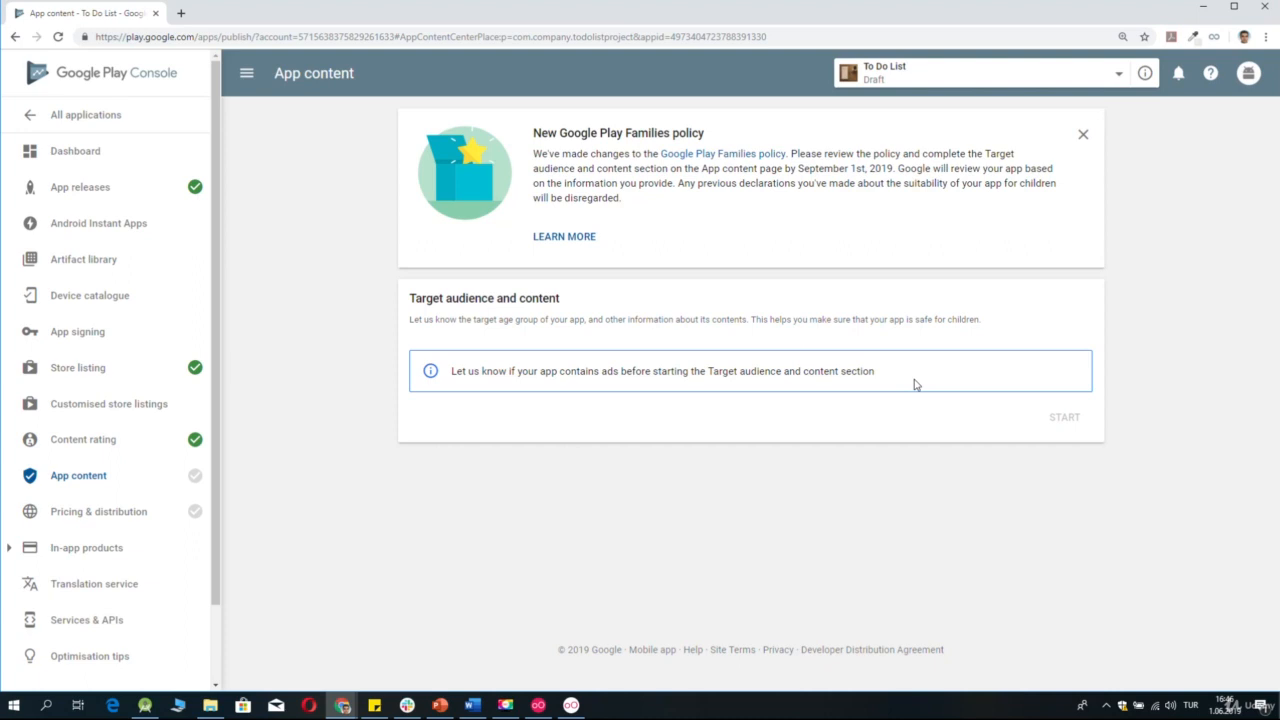
left_click(121, 512)
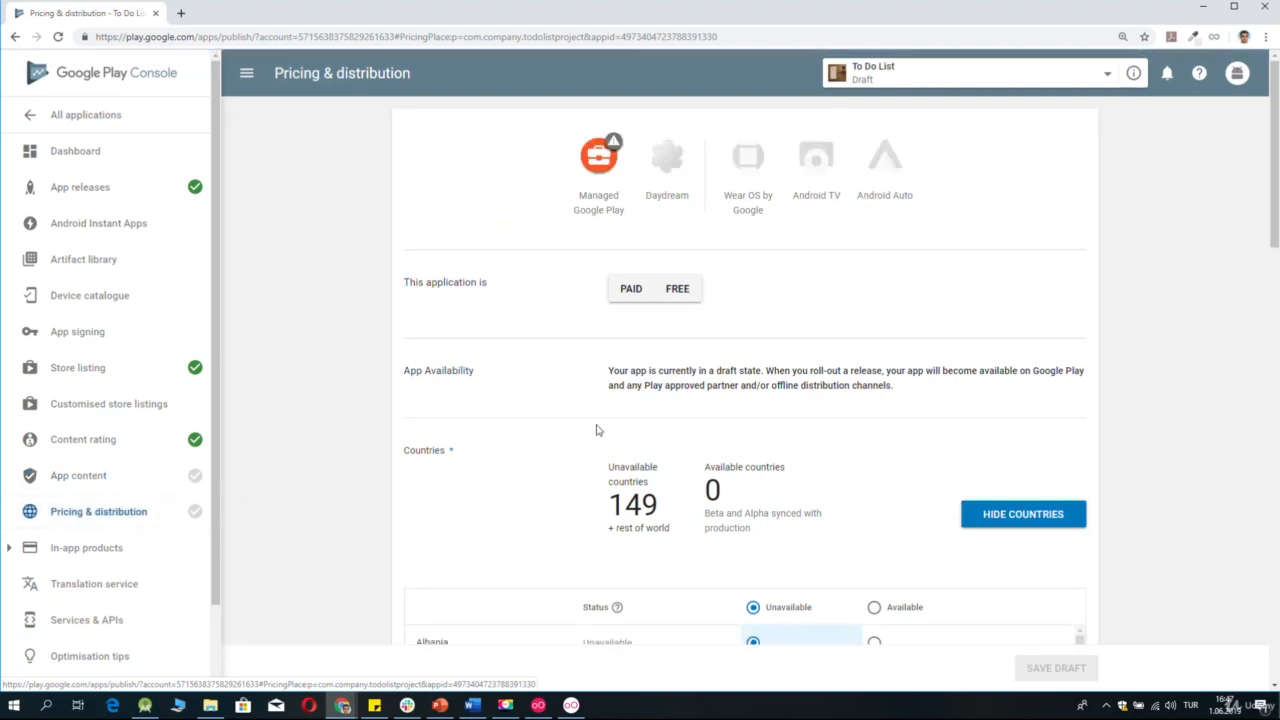
left_click(627, 297)
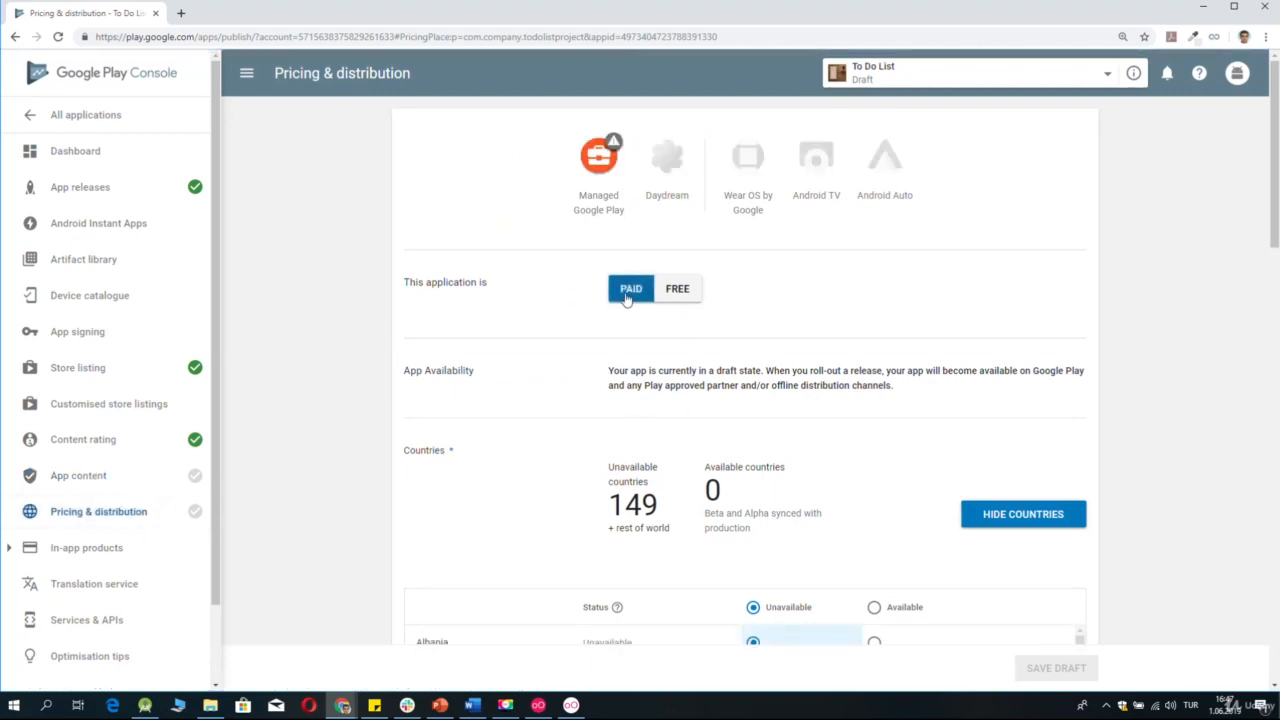
left_click(665, 298)
left_click(645, 299)
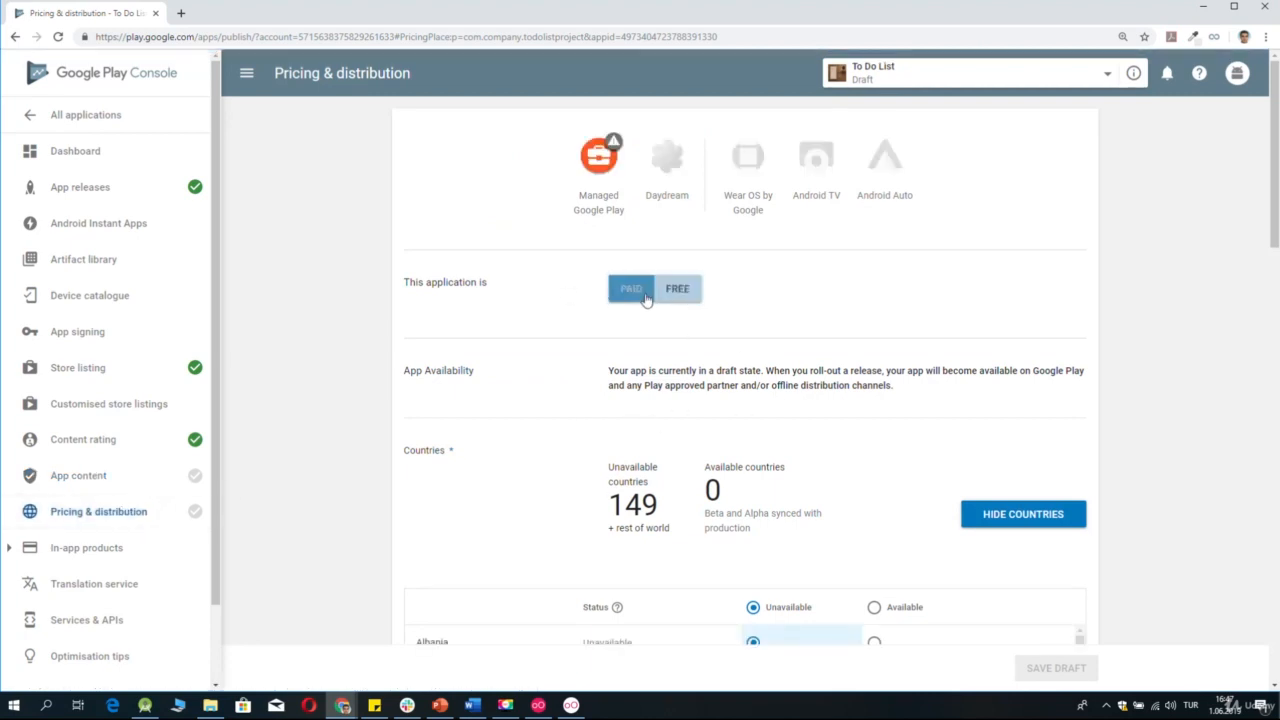
left_click(668, 298)
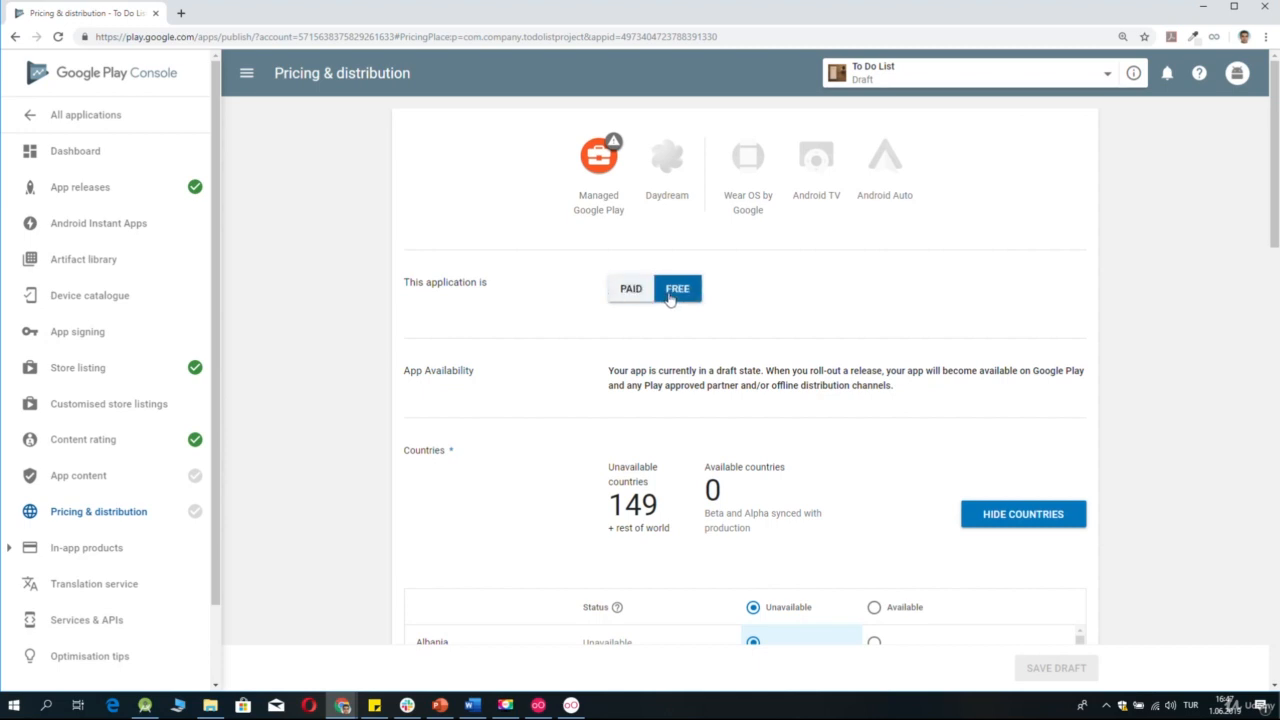
left_click(645, 298)
left_click(668, 298)
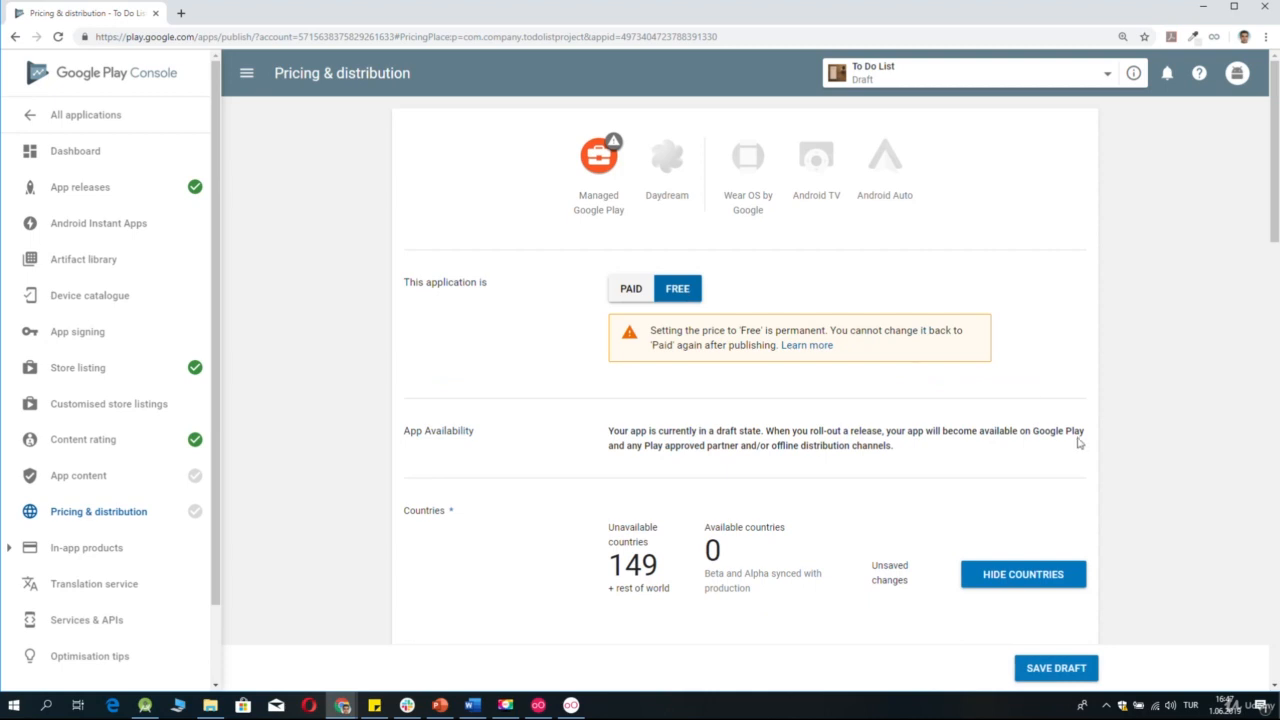
Make the app available in all listed countries in the Countries section.
scroll(1078, 447, "down", 2)
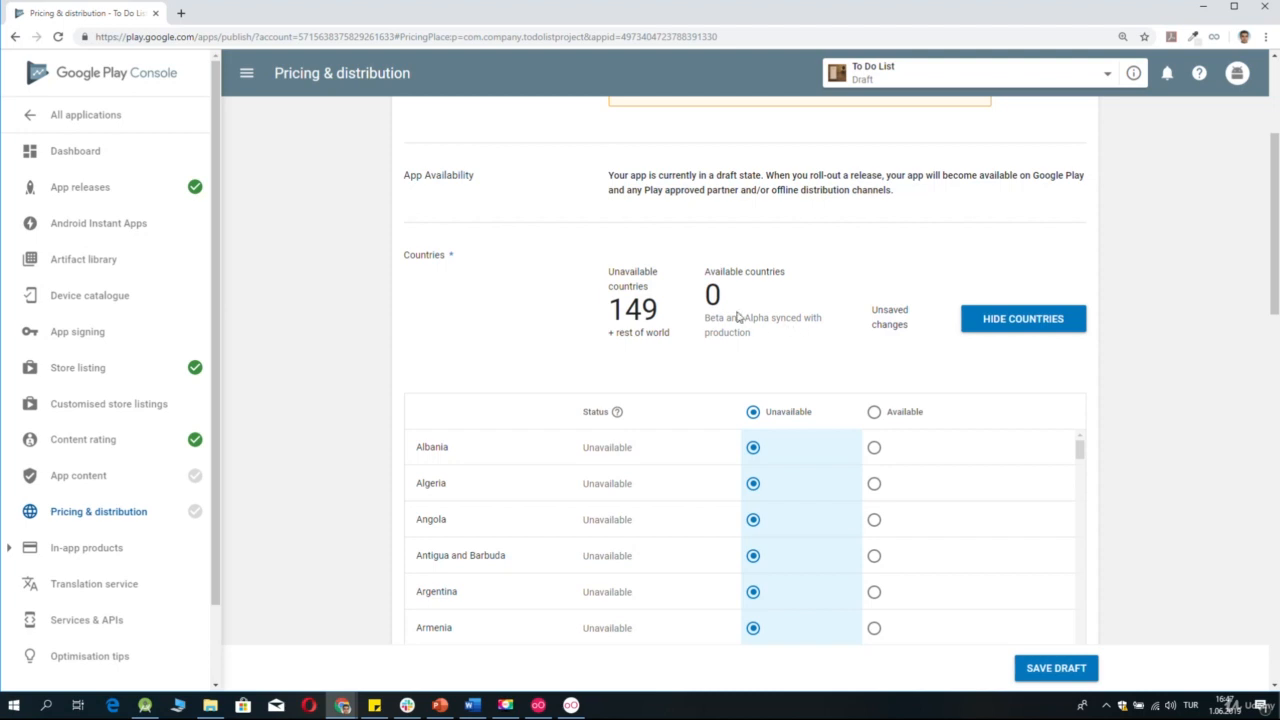
left_click(874, 413)
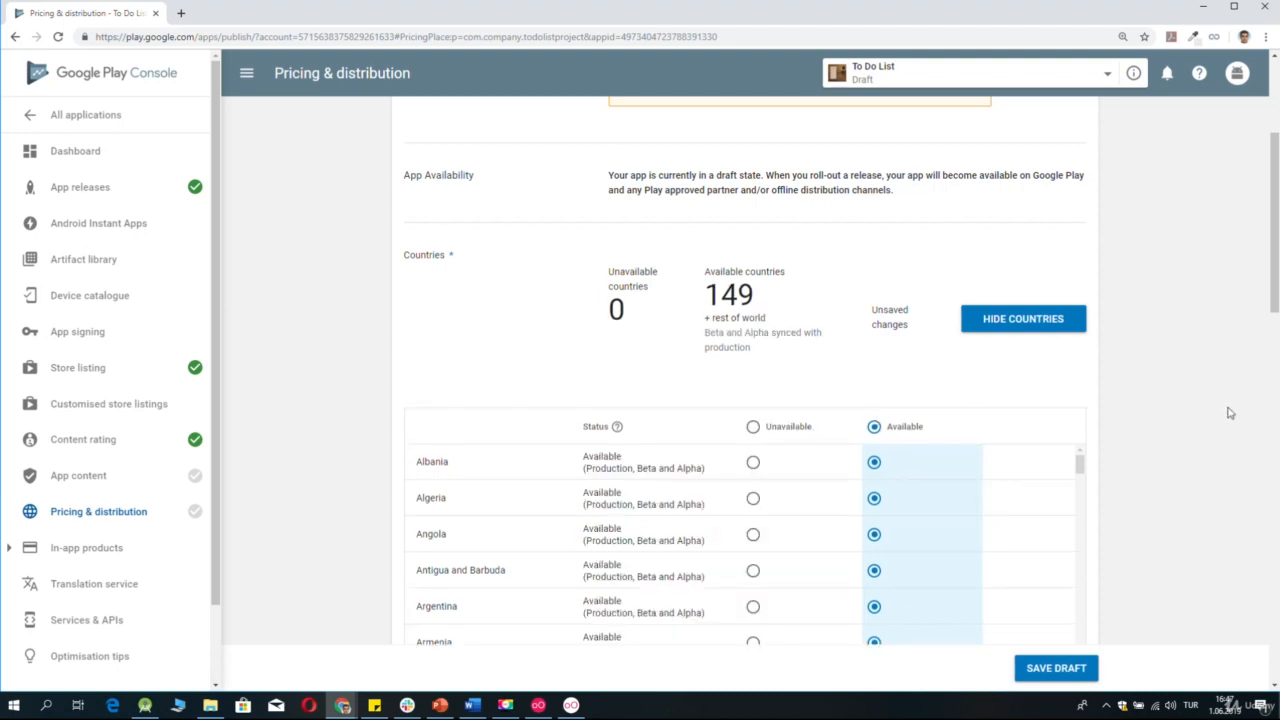
scroll(1229, 413, "up", 3)
scroll(1229, 413, "down", 8)
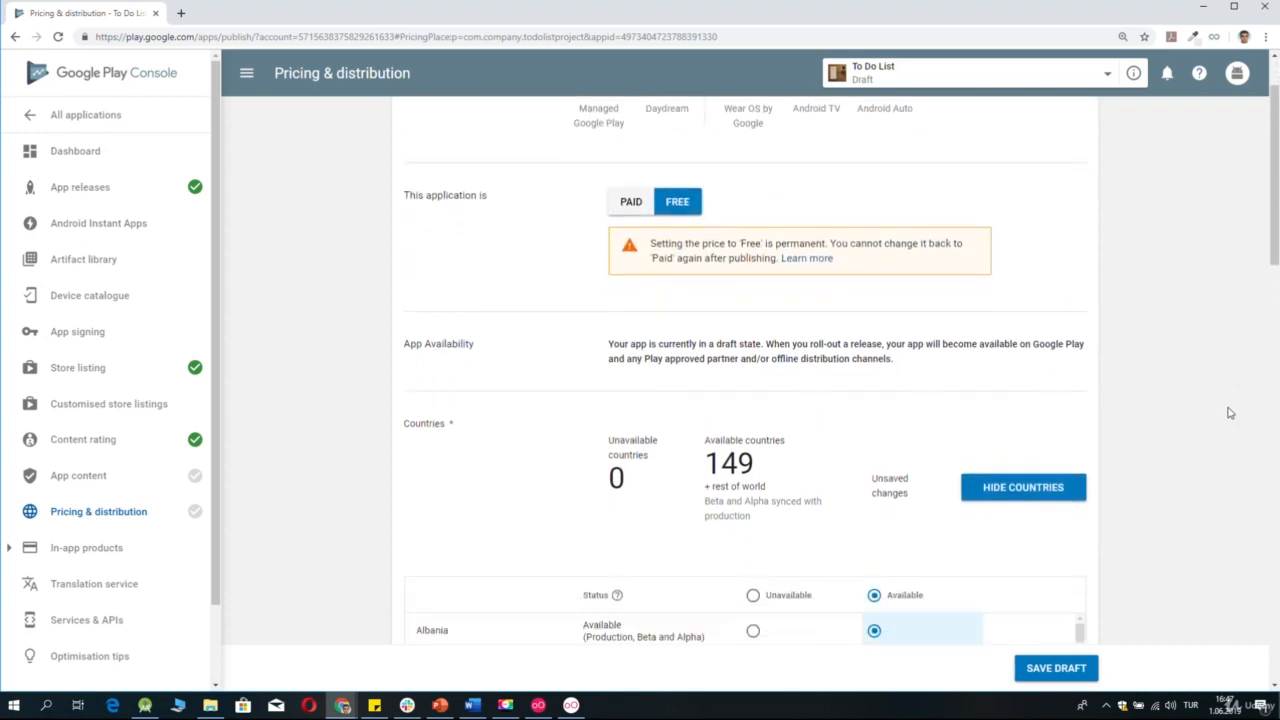
Declare that the application has no ads and save the pricing and distribution draft.
scroll(1229, 413, "down", 1)
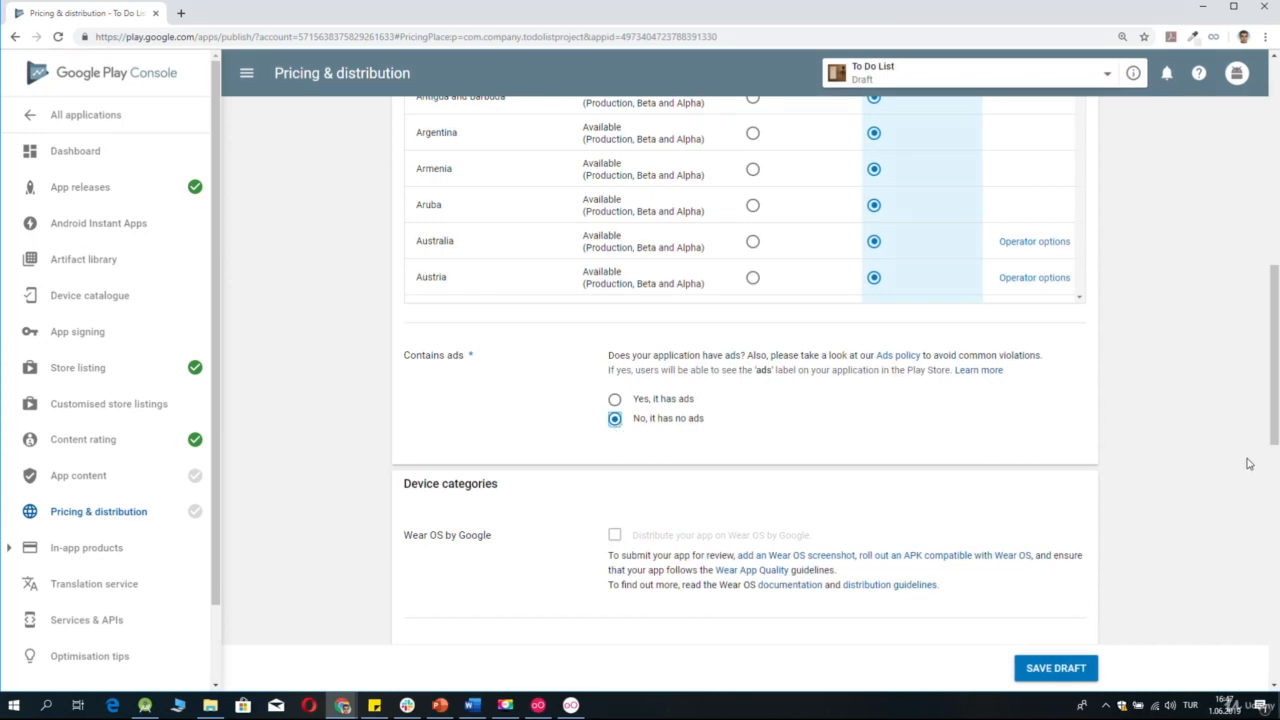
scroll(1248, 463, "down", 4)
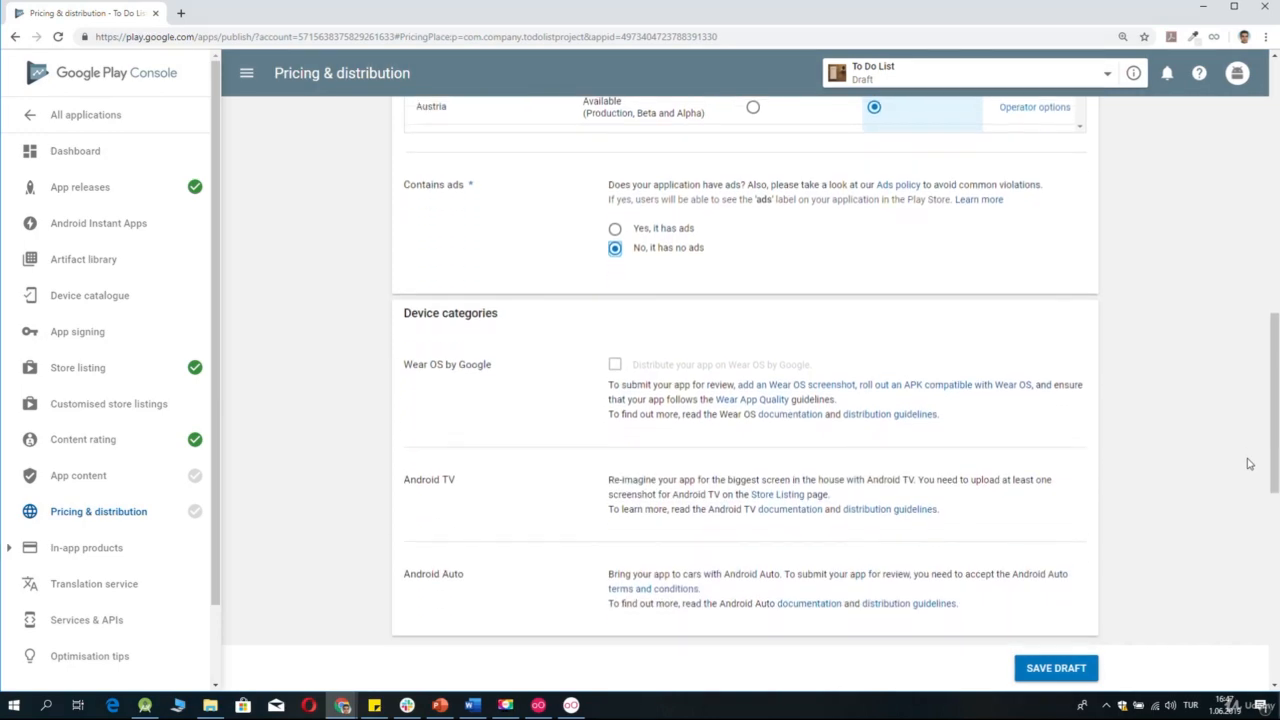
scroll(1248, 463, "down", 3)
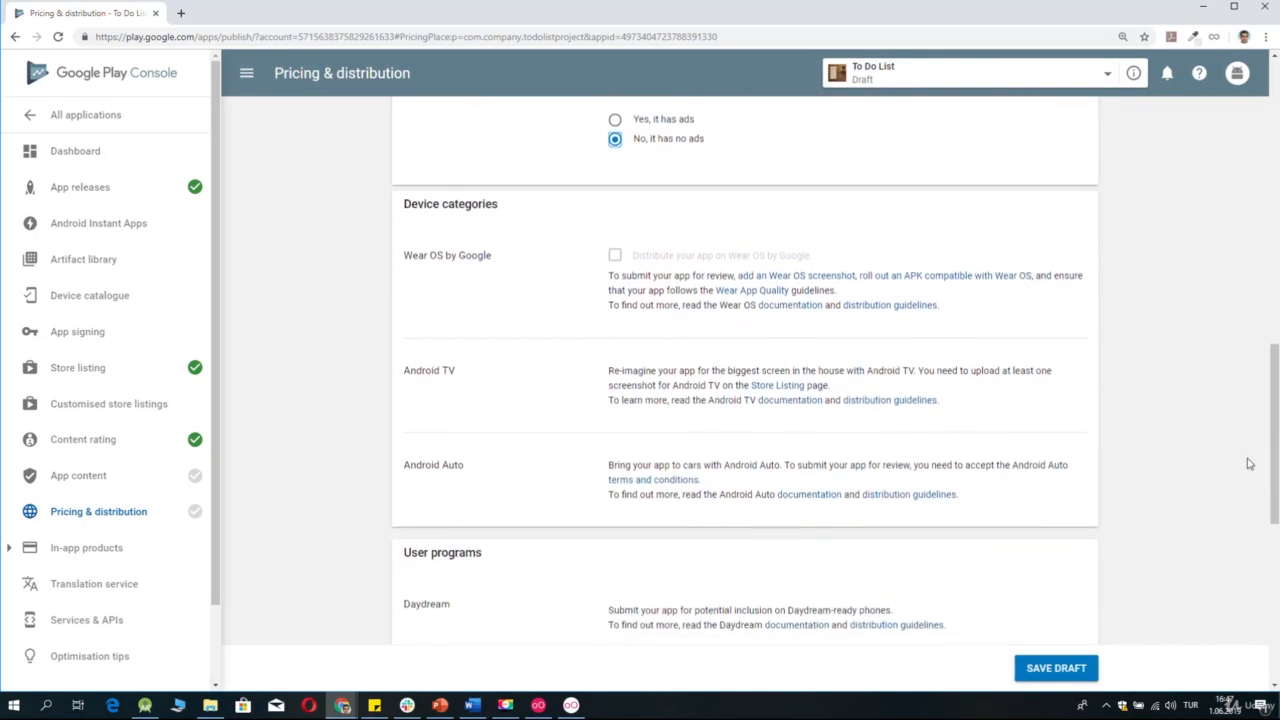
scroll(1248, 463, "down", 4)
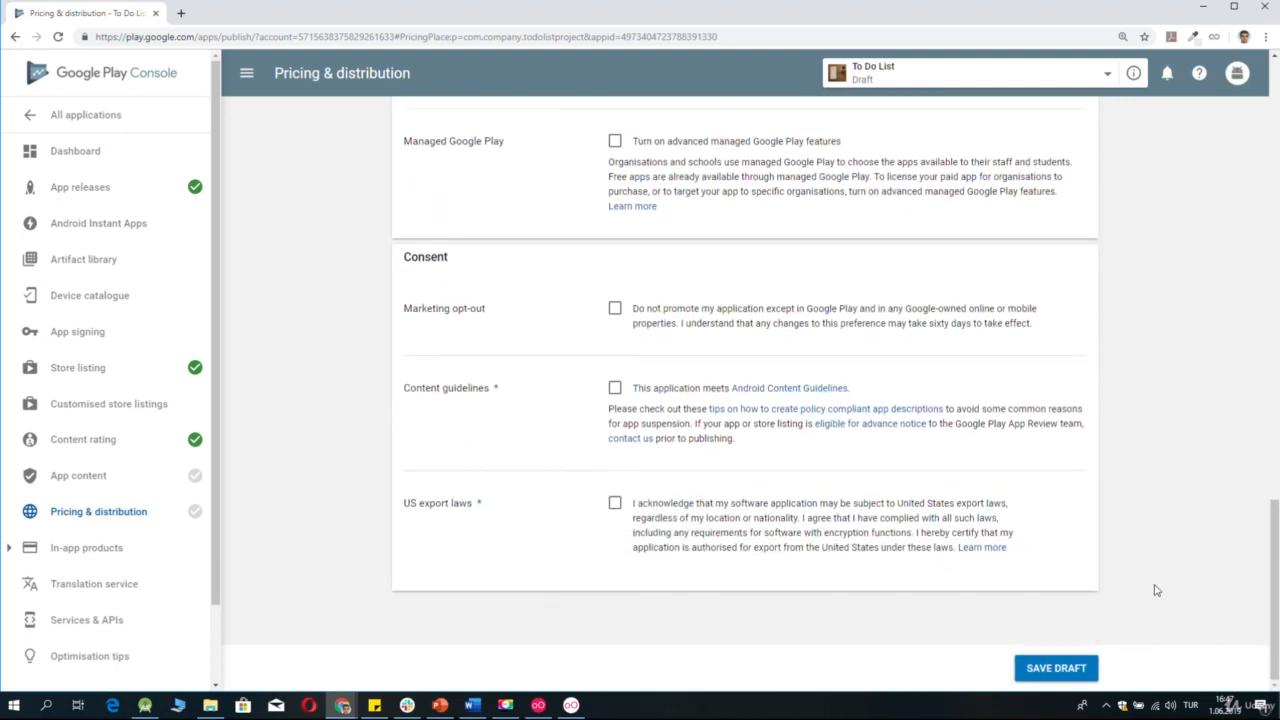
left_click(1070, 679)
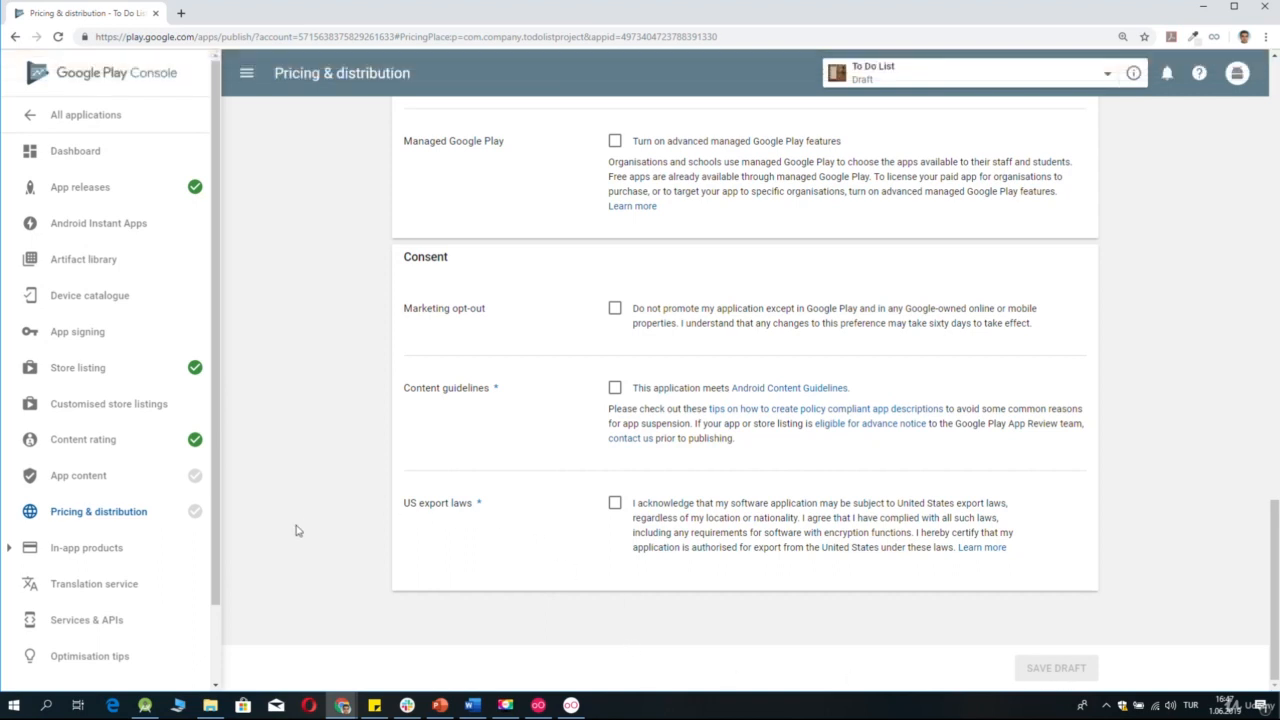
Accept the content guidelines and US export laws declarations under Consent, and save the draft.
left_click(614, 389)
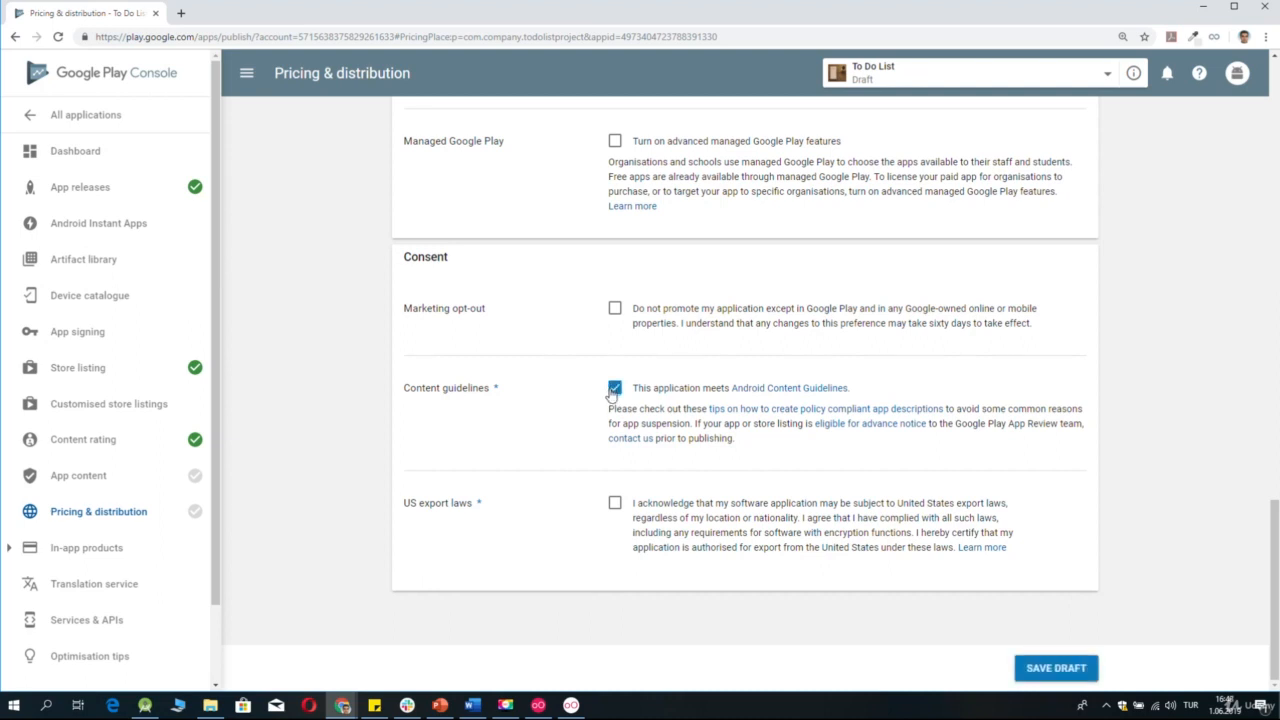
left_click(615, 504)
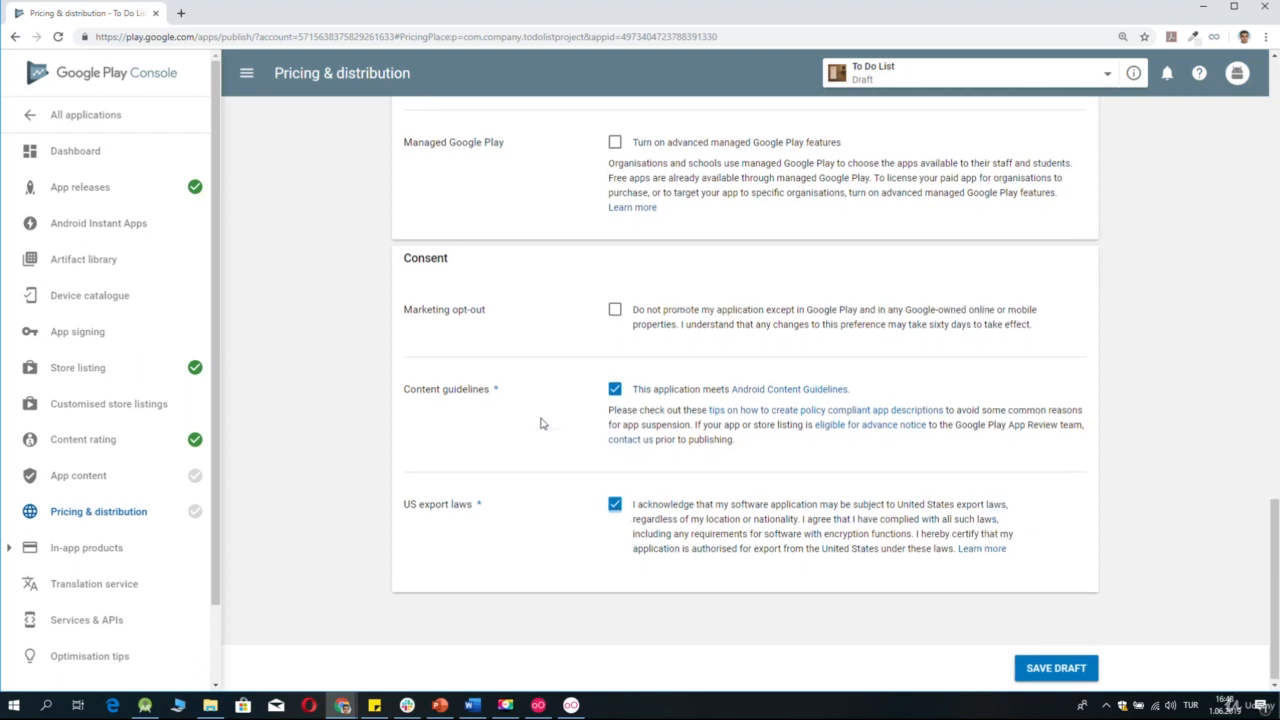
left_click(1090, 677)
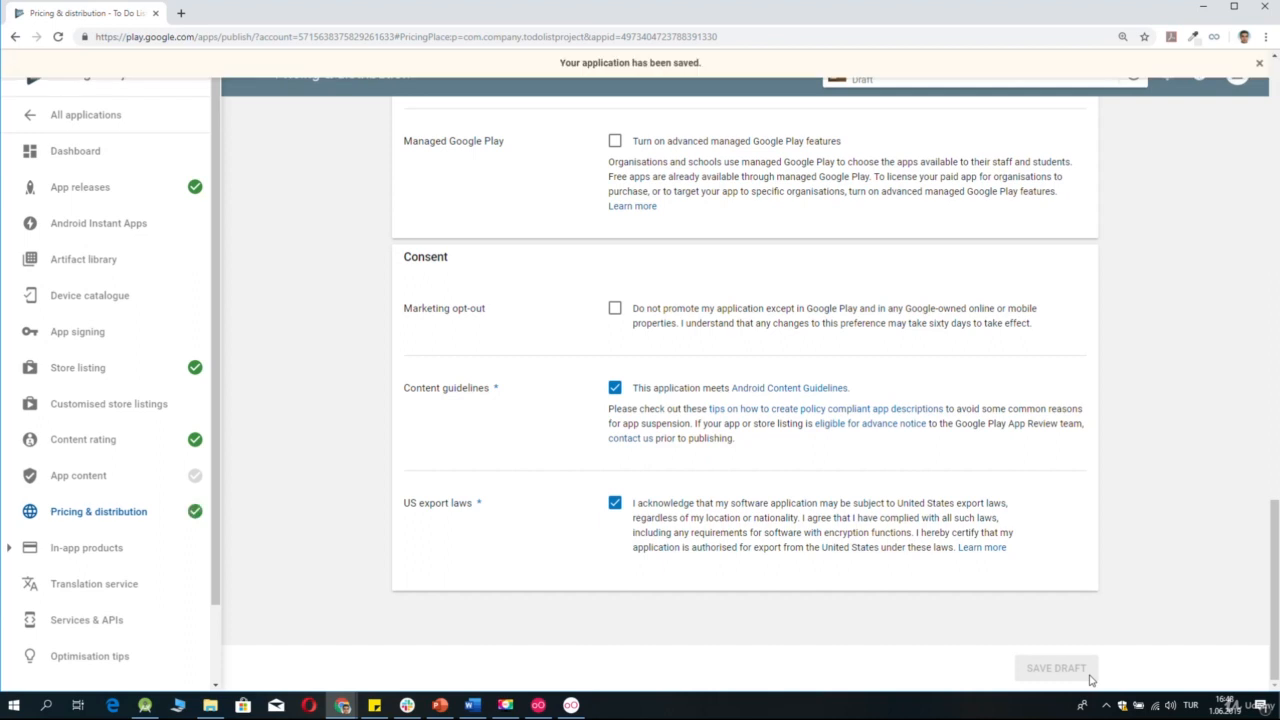
Start the Target audience and content questionnaire in App content and select the 18+ target age group.
left_click(66, 484)
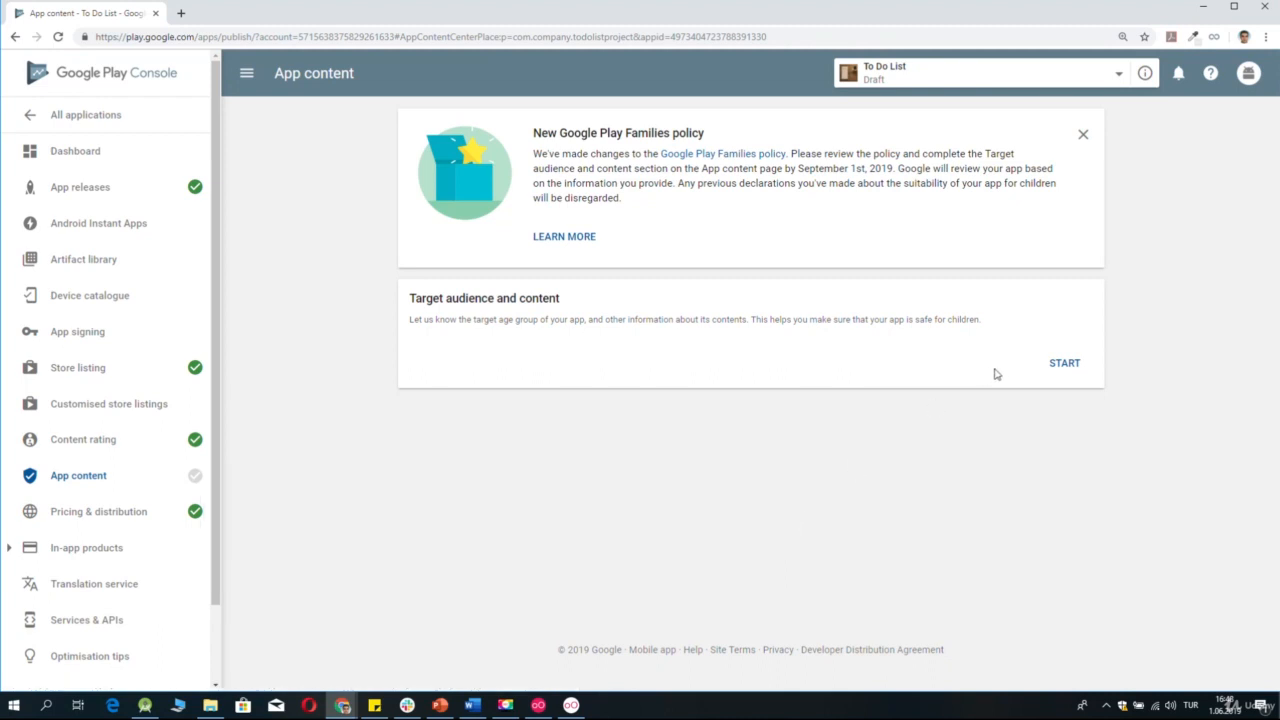
left_click(1060, 365)
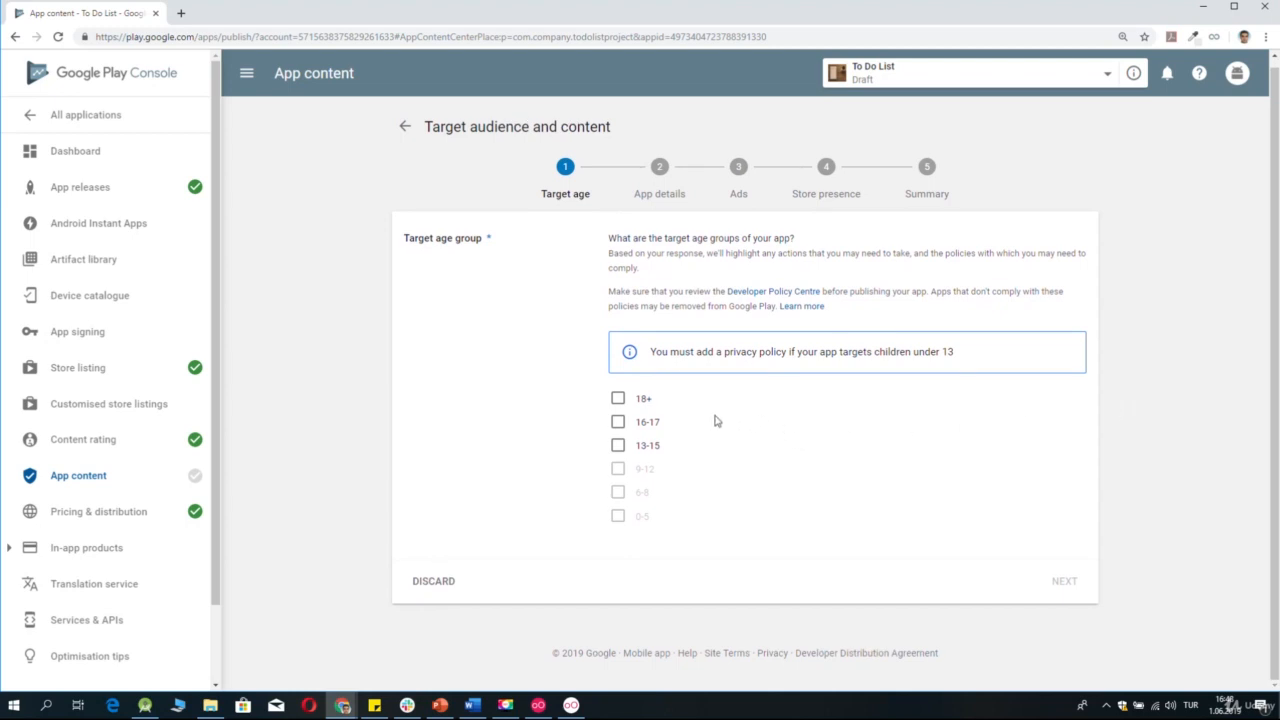
left_click(617, 399)
left_click(618, 424)
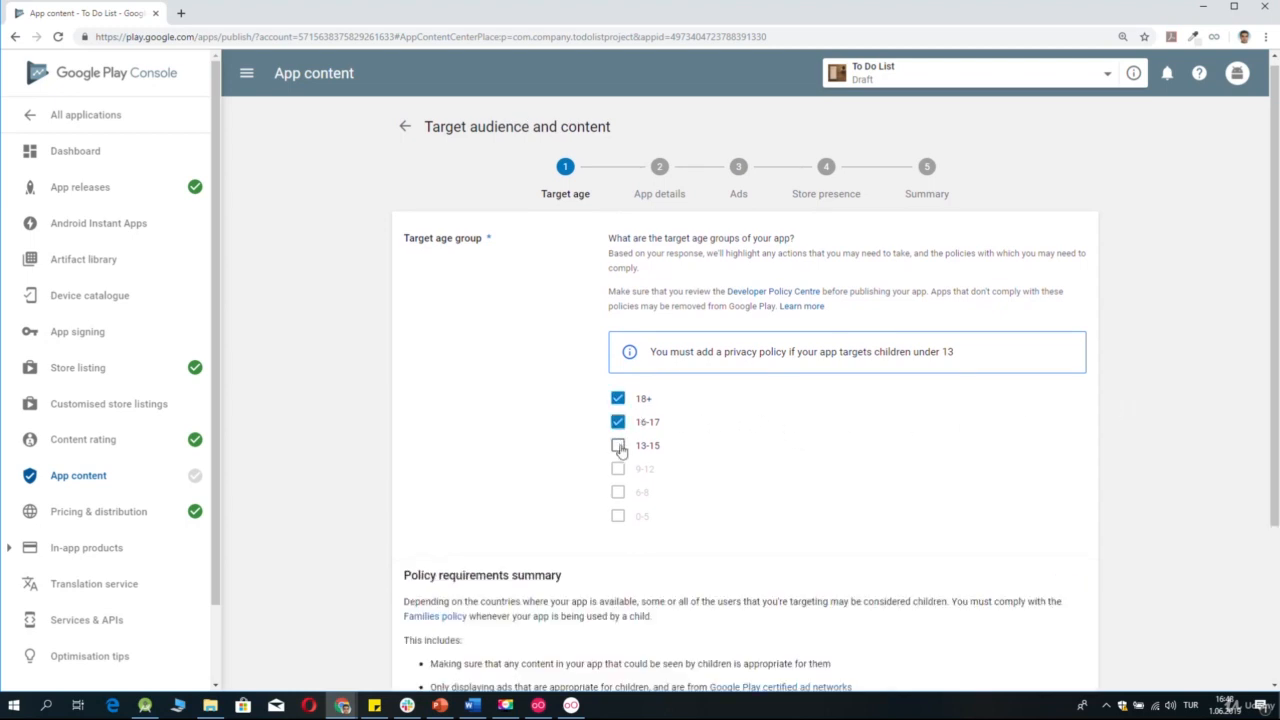
left_click(618, 446)
scroll(1022, 521, "down", 2)
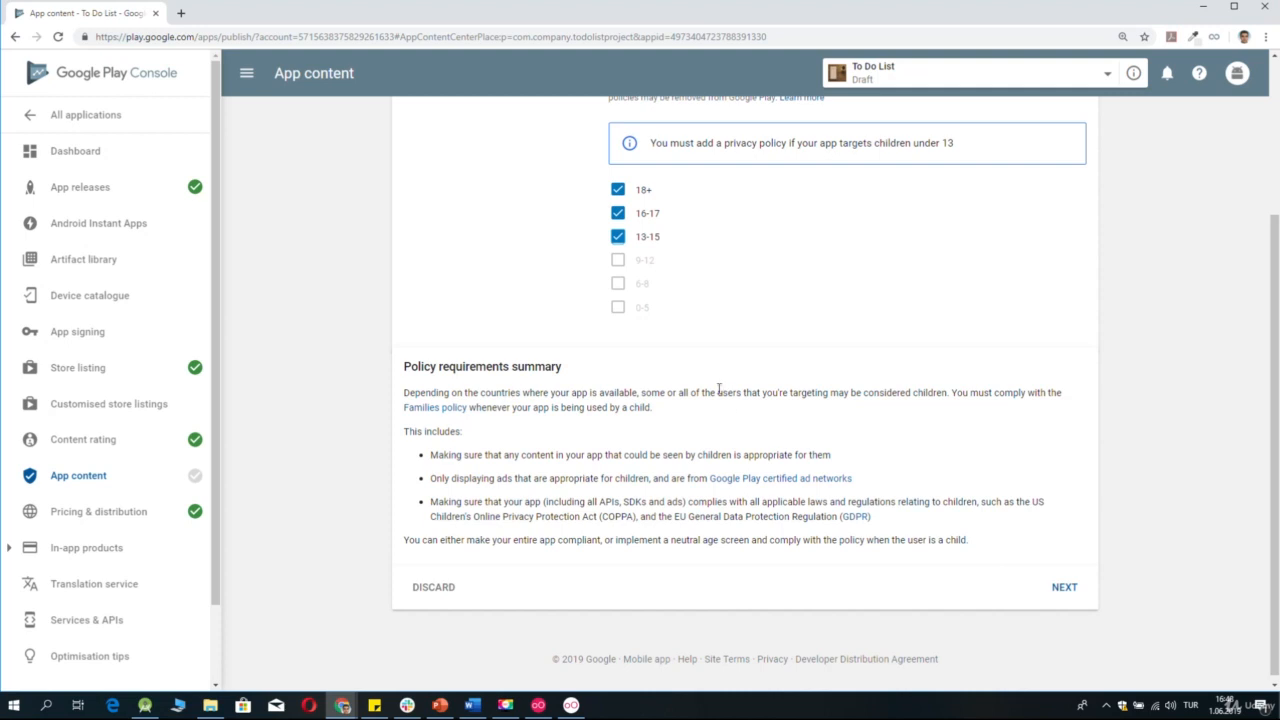
left_click(618, 237)
left_click(618, 215)
scroll(618, 222, "up", 2)
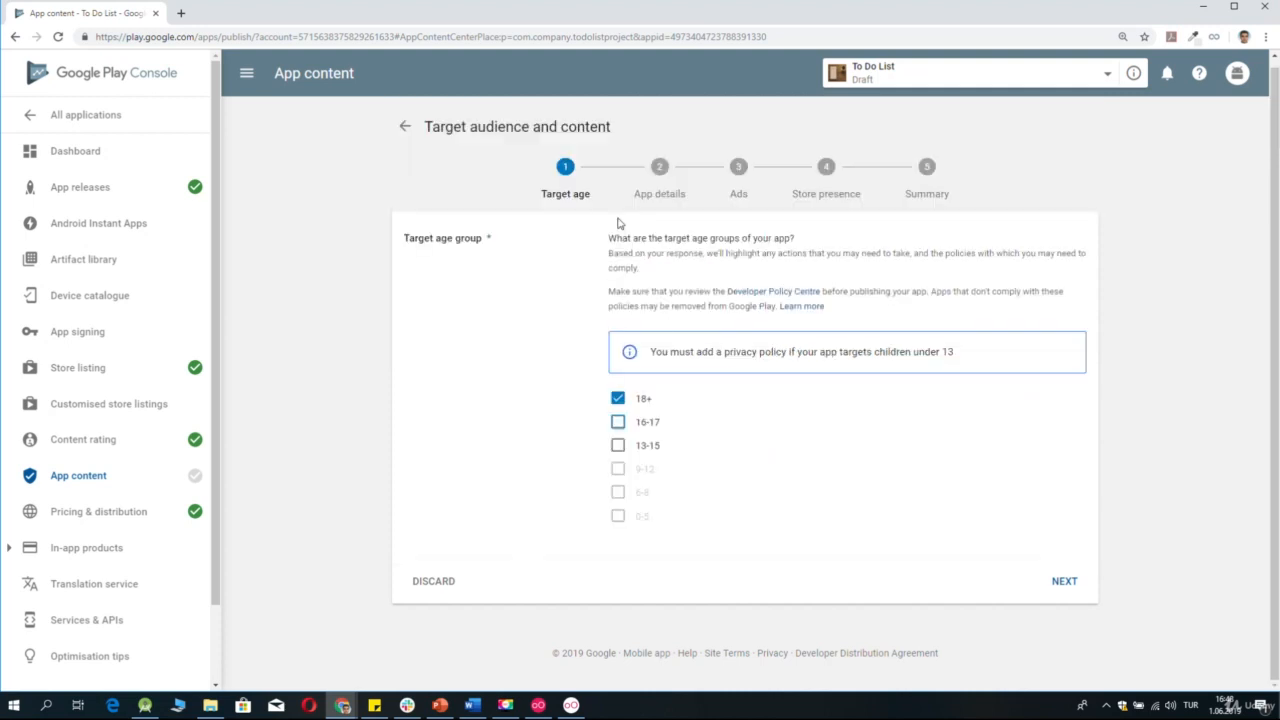
Continue past the target age, declare that the store listing does not appeal to children, and submit the questionnaire.
left_click(1064, 583)
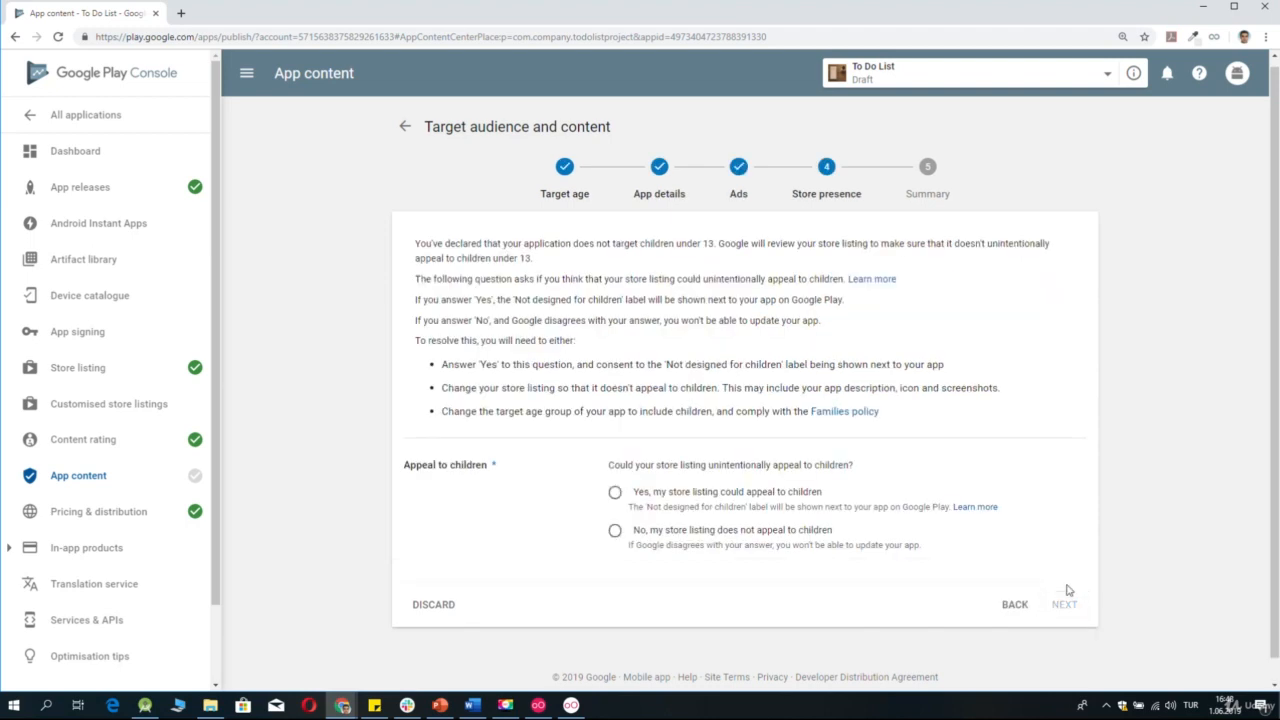
scroll(920, 520, "down", 1)
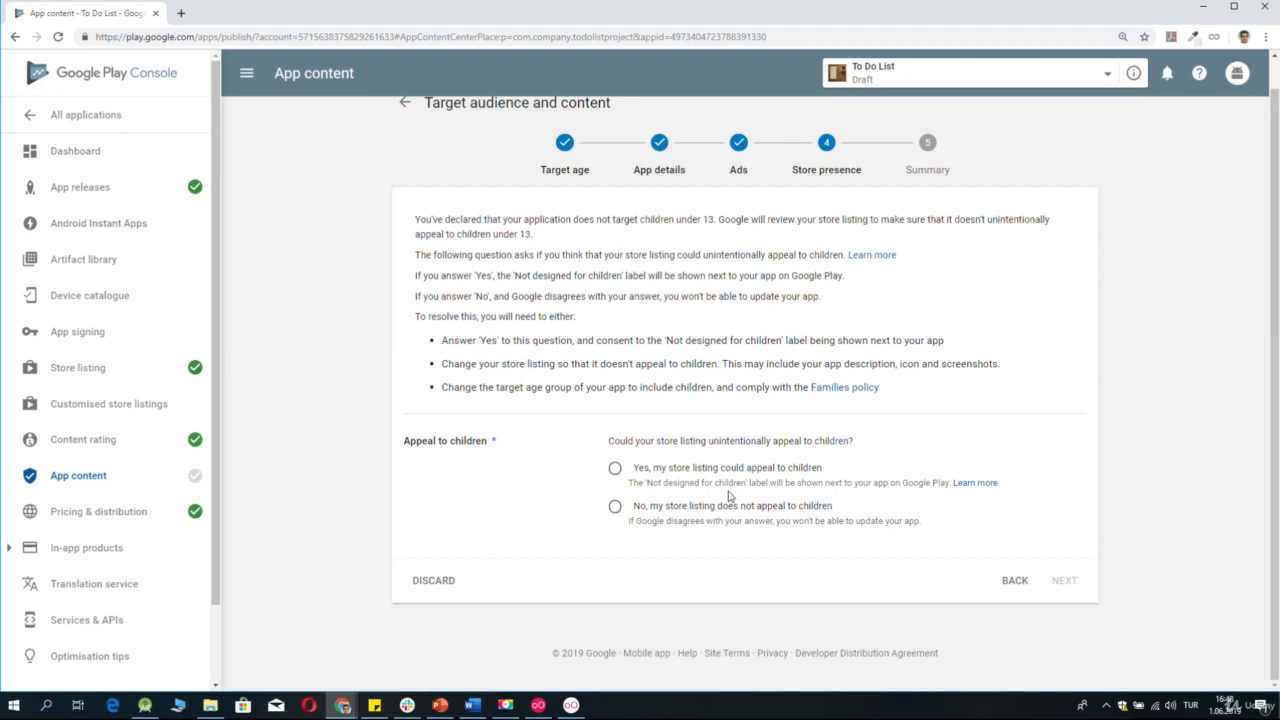
left_click(616, 508)
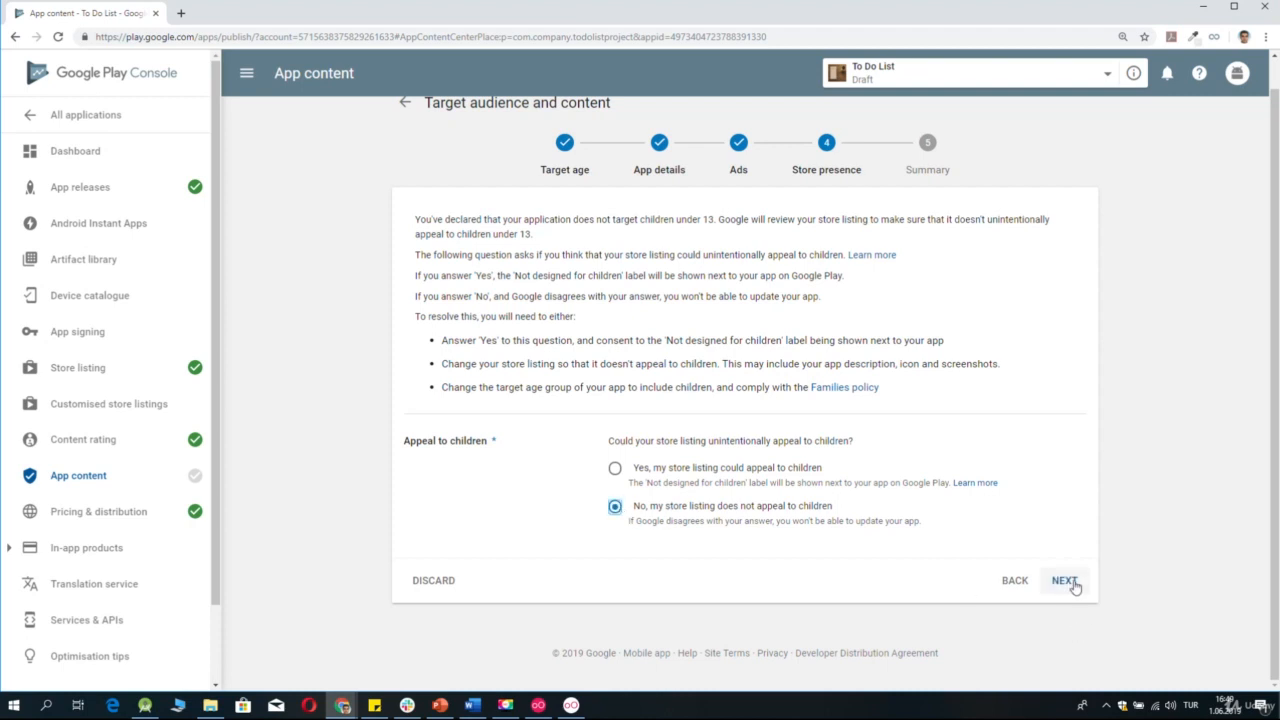
left_click(1064, 581)
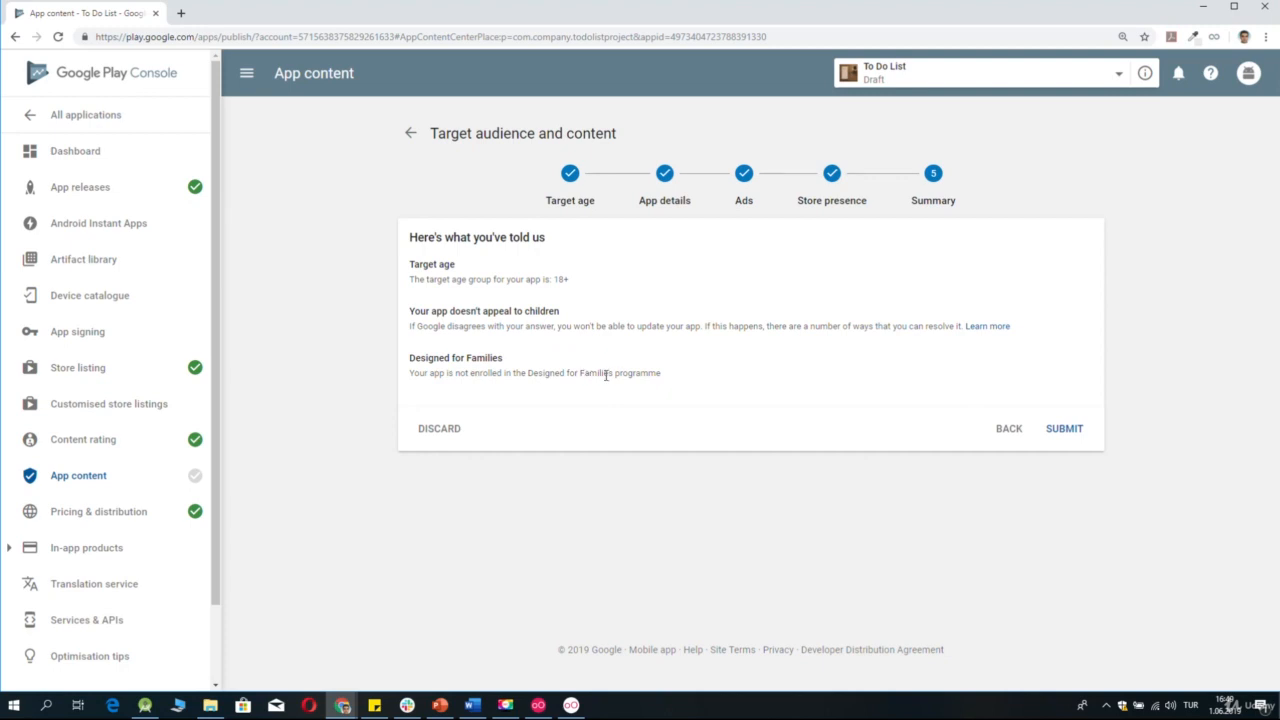
left_click(1079, 437)
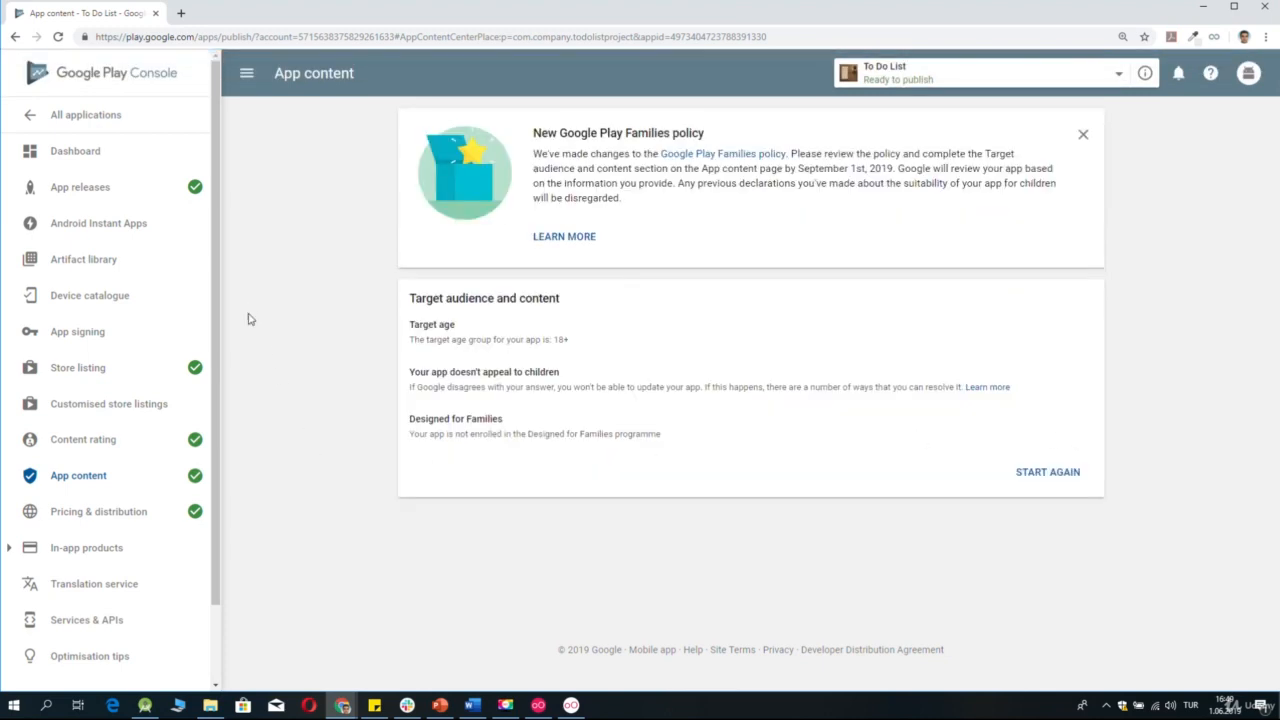
Open the pending production release in App releases for editing and take it to the roll-out review.
left_click(172, 187)
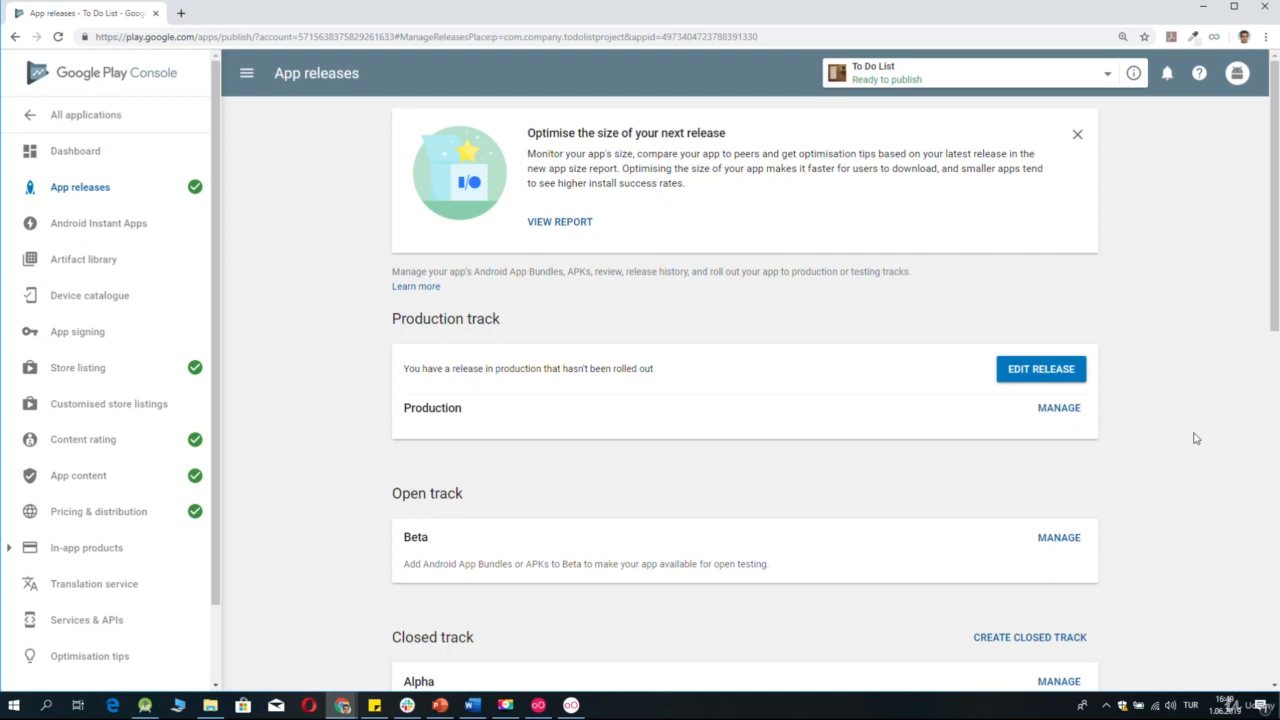
scroll(1196, 437, "down", 2)
scroll(1196, 437, "down", 7)
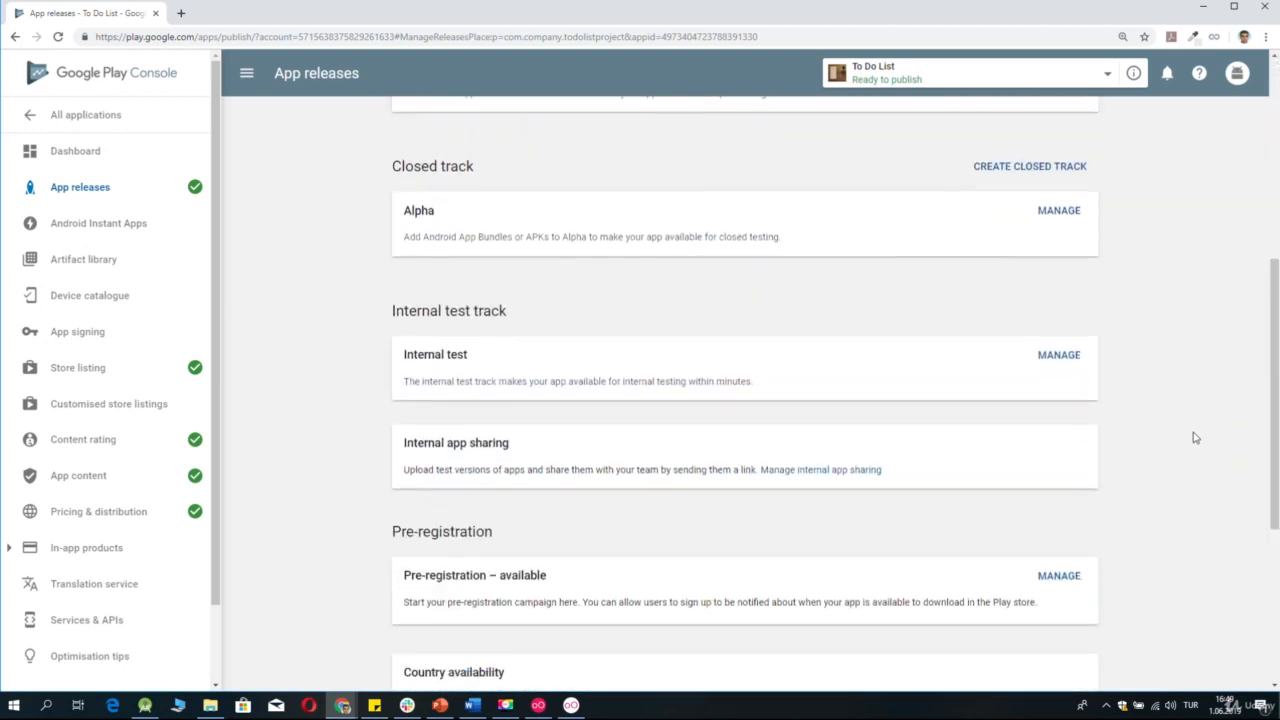
scroll(1196, 437, "up", 9)
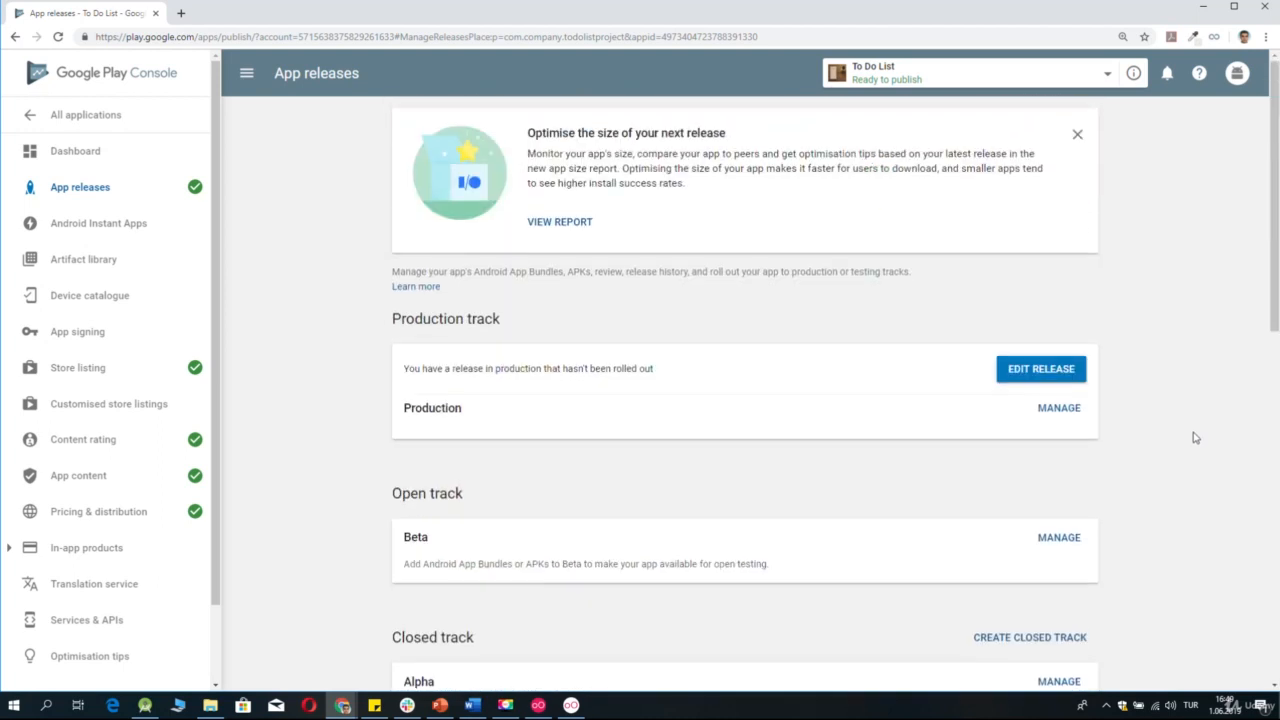
left_click(1025, 378)
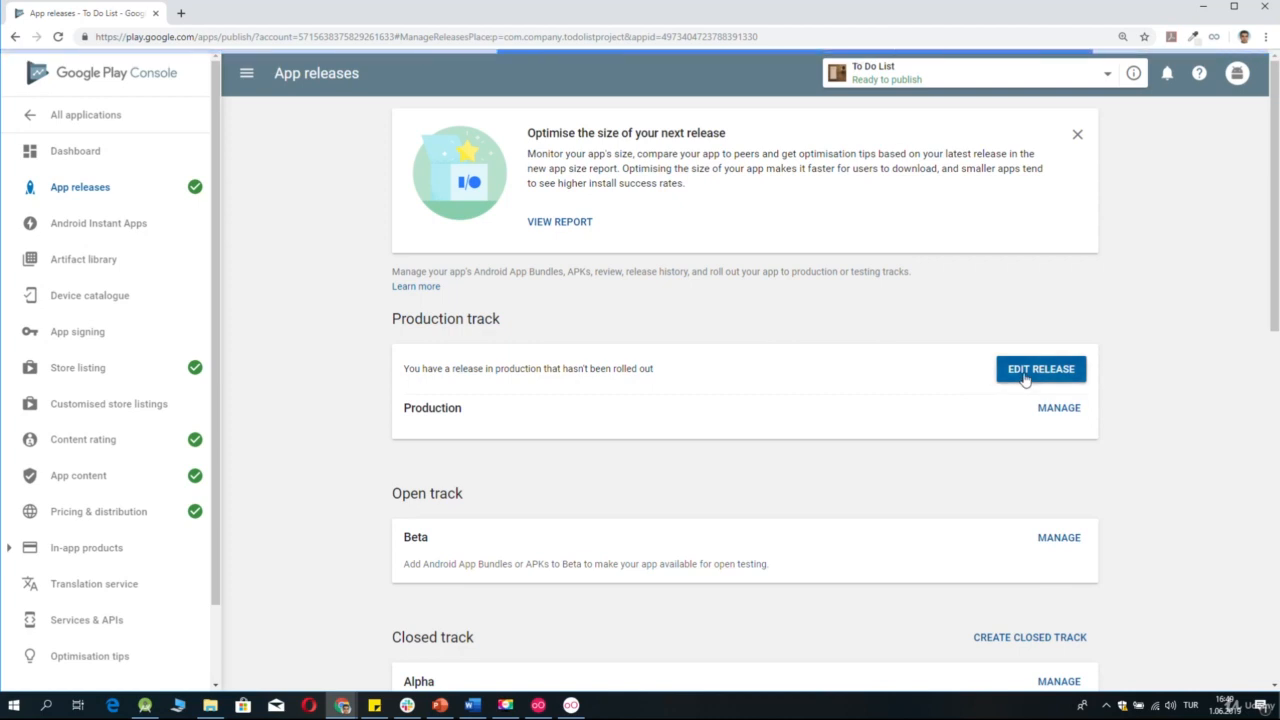
scroll(1233, 537, "down", 6)
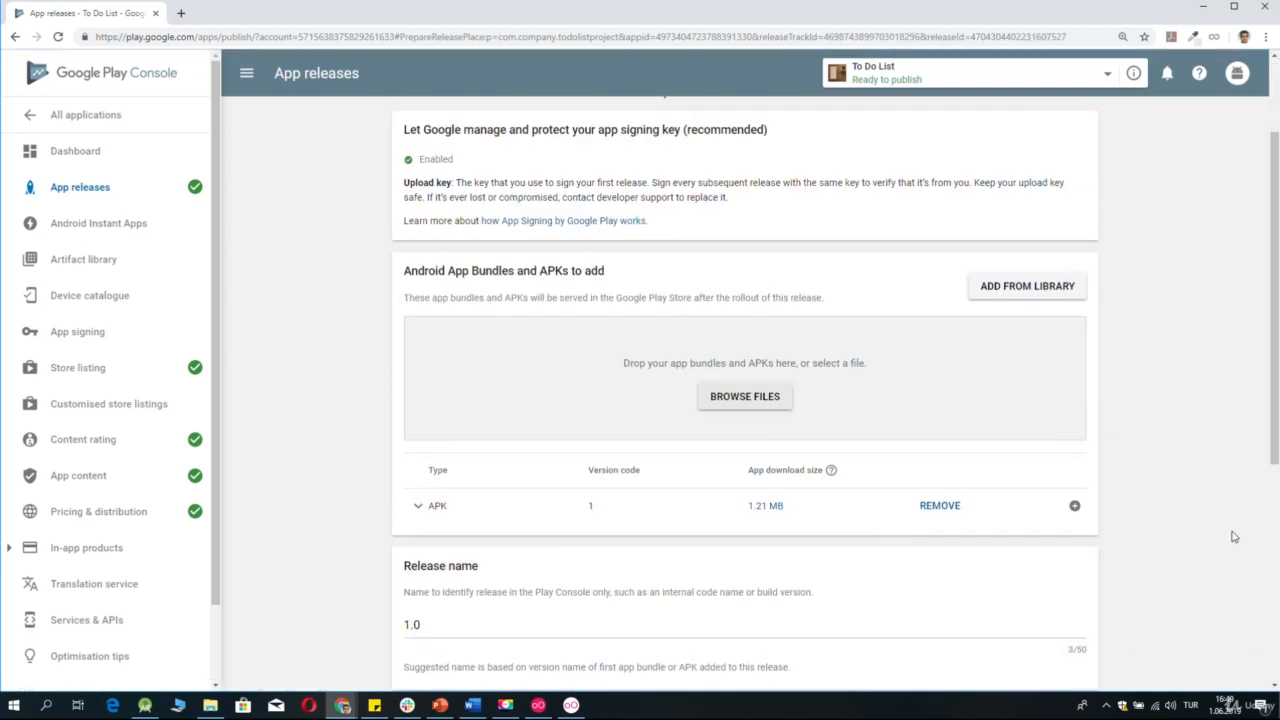
left_click(1067, 590)
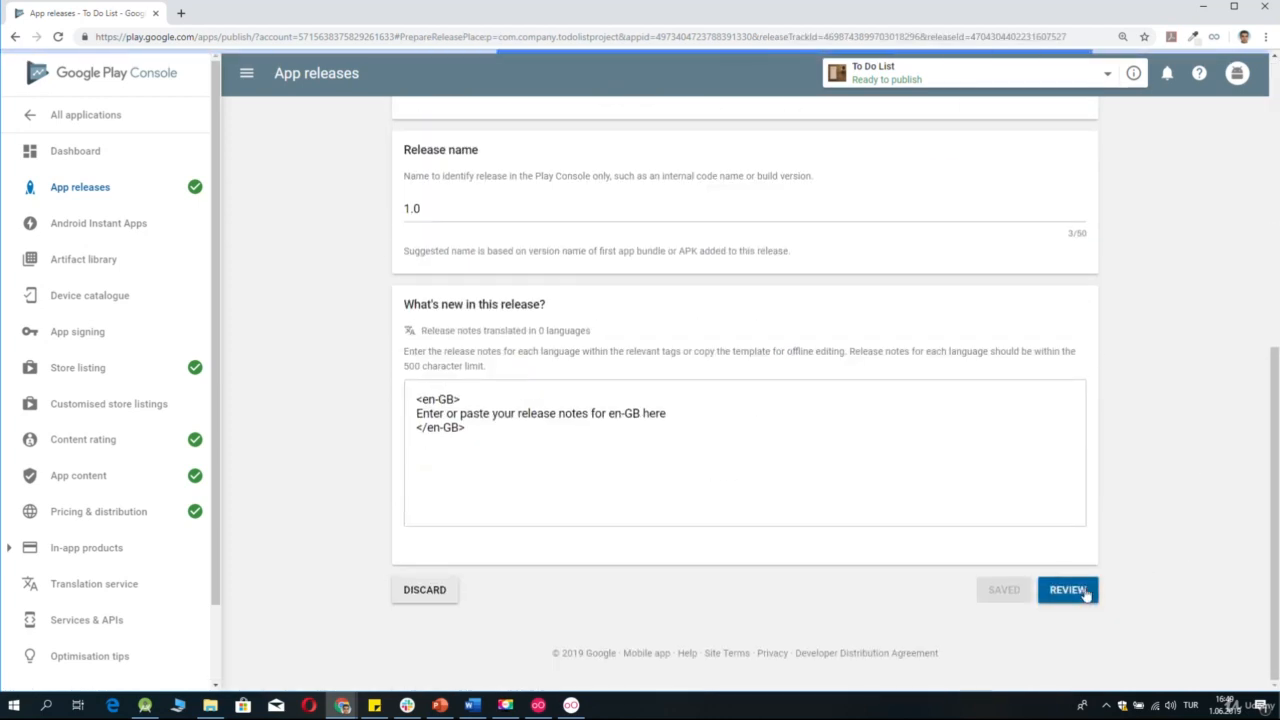
scroll(1136, 603, "down", 3)
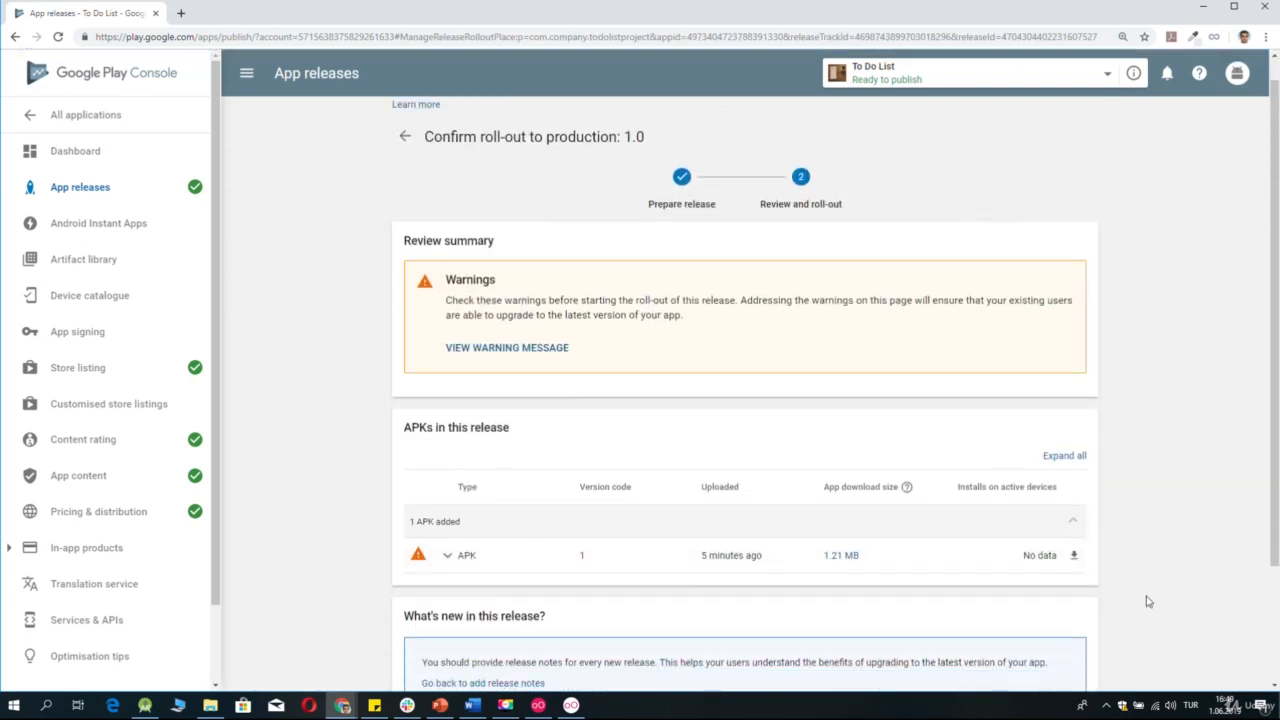